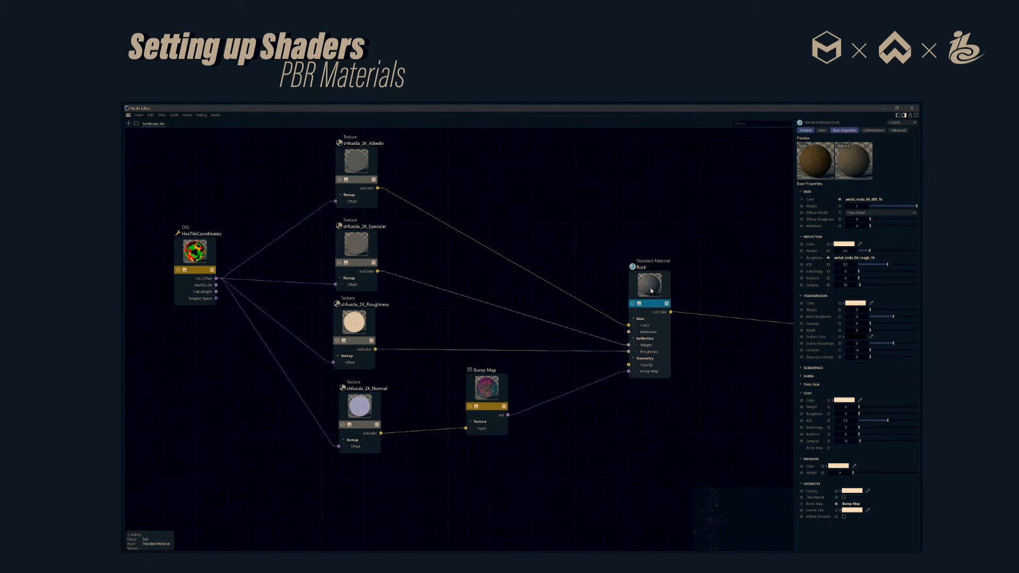
Examine the Rock, Snow and Grass PBR material node setups and how their textures, bump maps and HexTileCoordinates nodes are connected
left_click(652, 291)
middle_click_drag(578, 544, 588, 127)
middle_click_drag(577, 542, 568, 239)
left_click(636, 335)
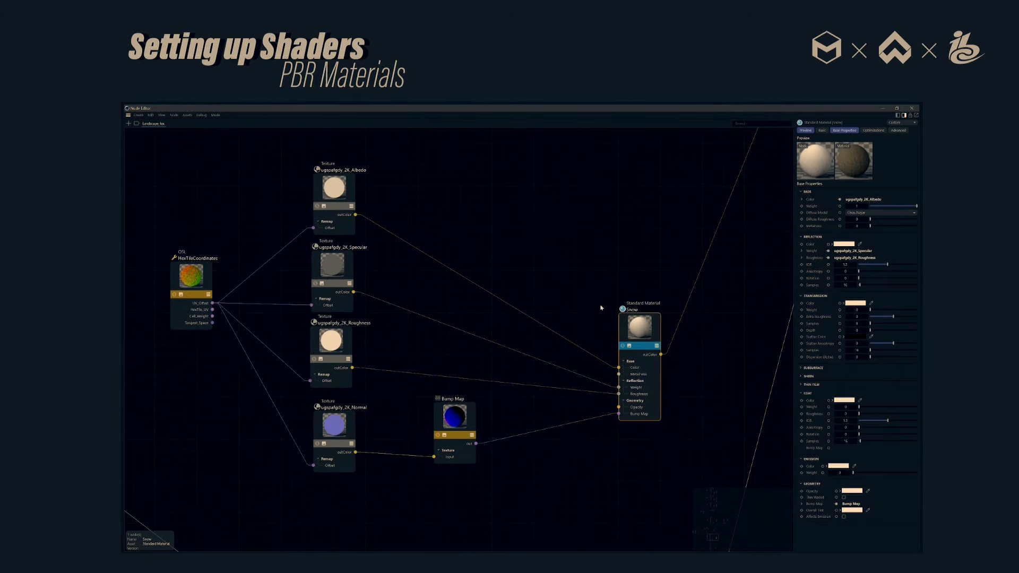
scroll(580, 332, "down", 6)
scroll(580, 332, "down", 3)
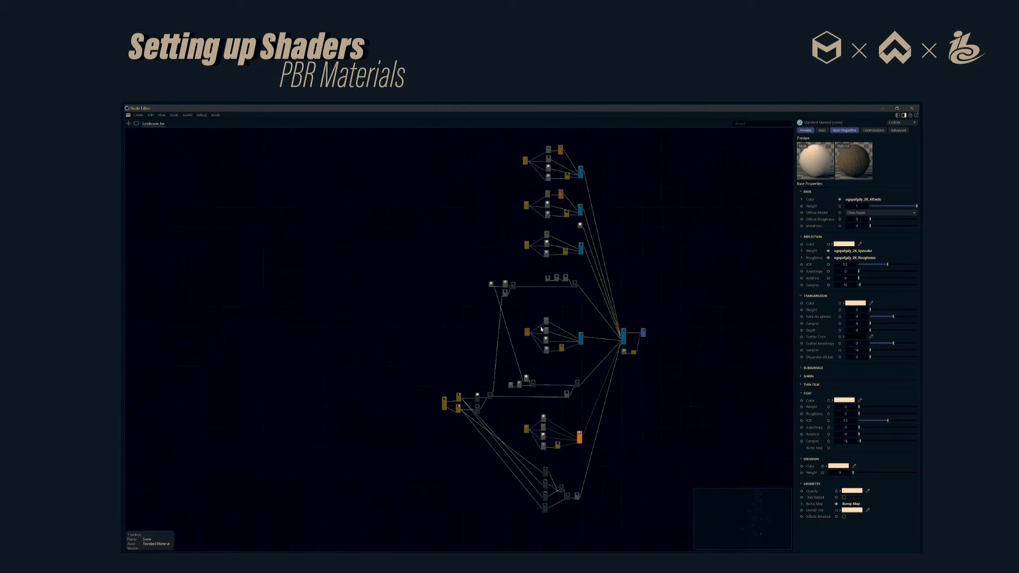
middle_click_drag(580, 332, 550, 340)
scroll(551, 340, "up", 1)
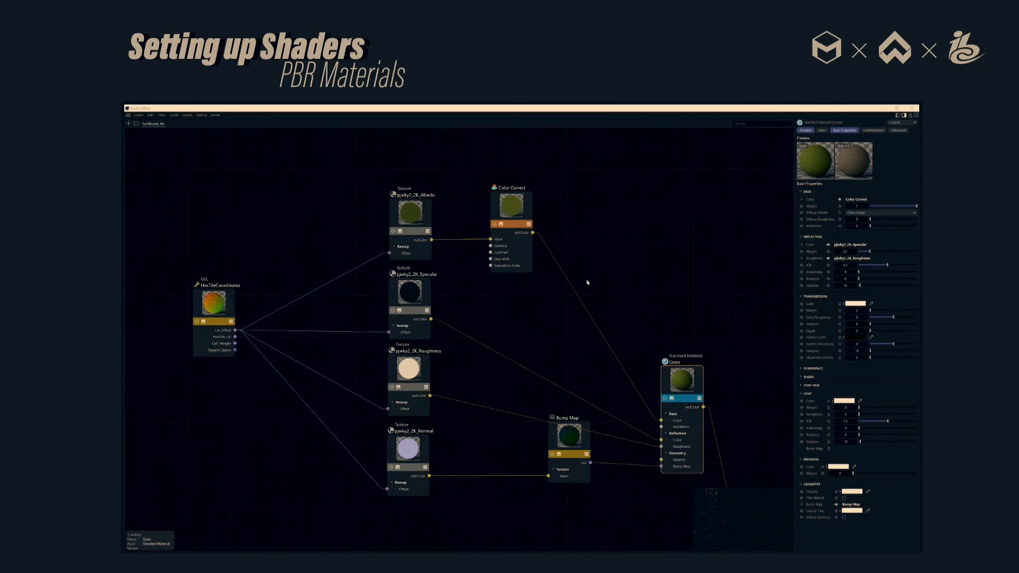
left_click(679, 384)
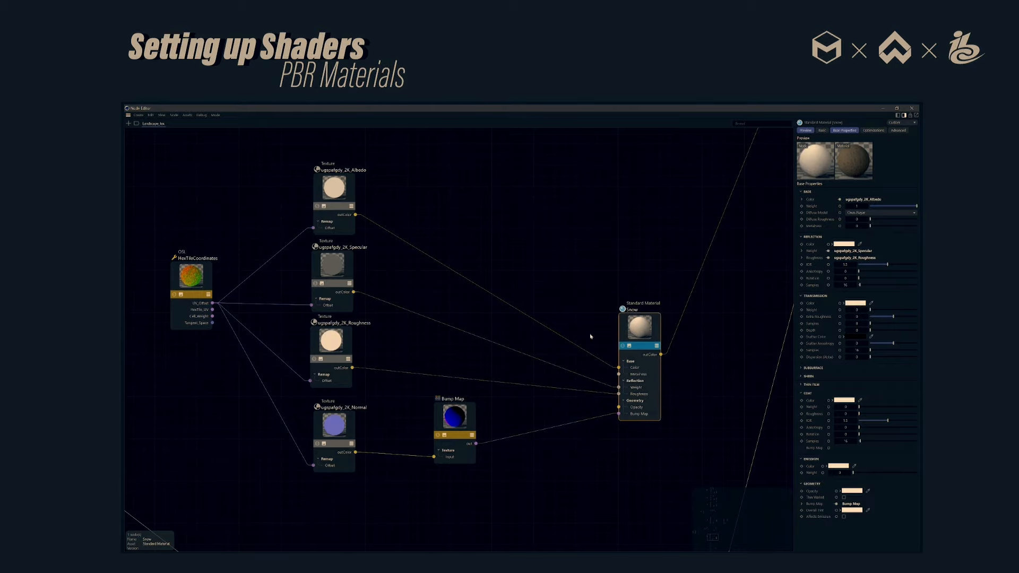
middle_click_drag(591, 337, 595, 387)
scroll(596, 385, "down", 10)
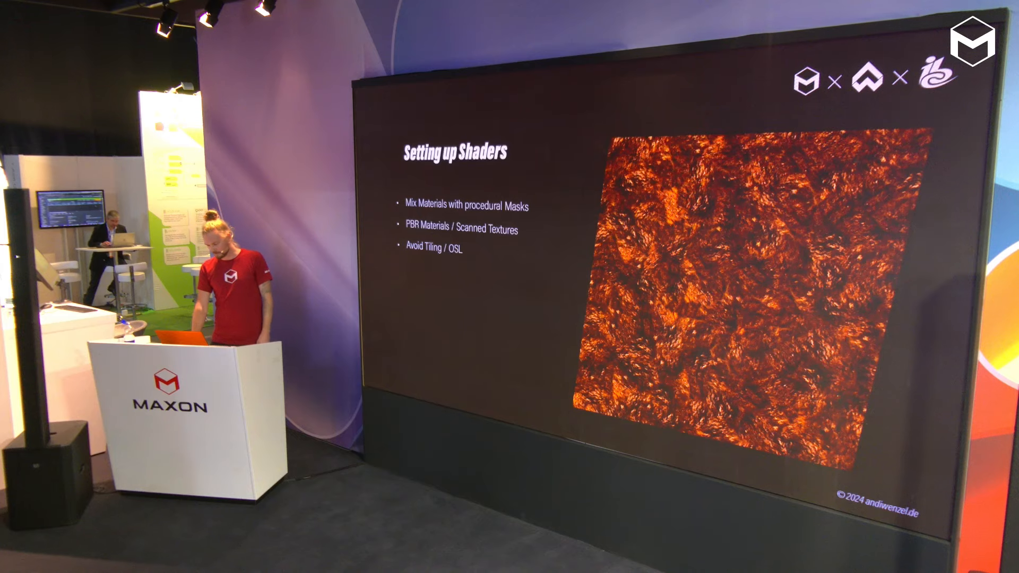
key("Right")
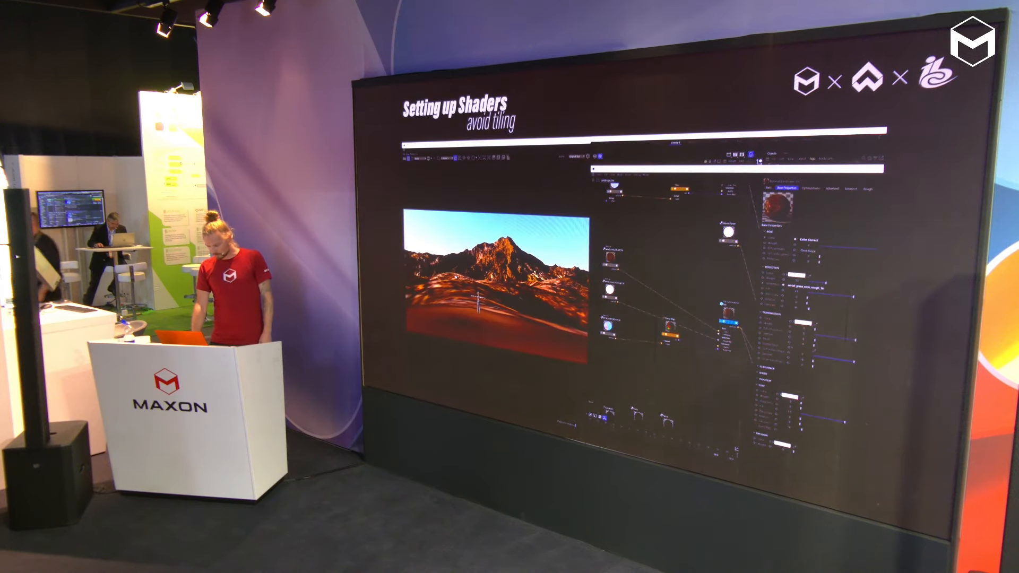
key("Right")
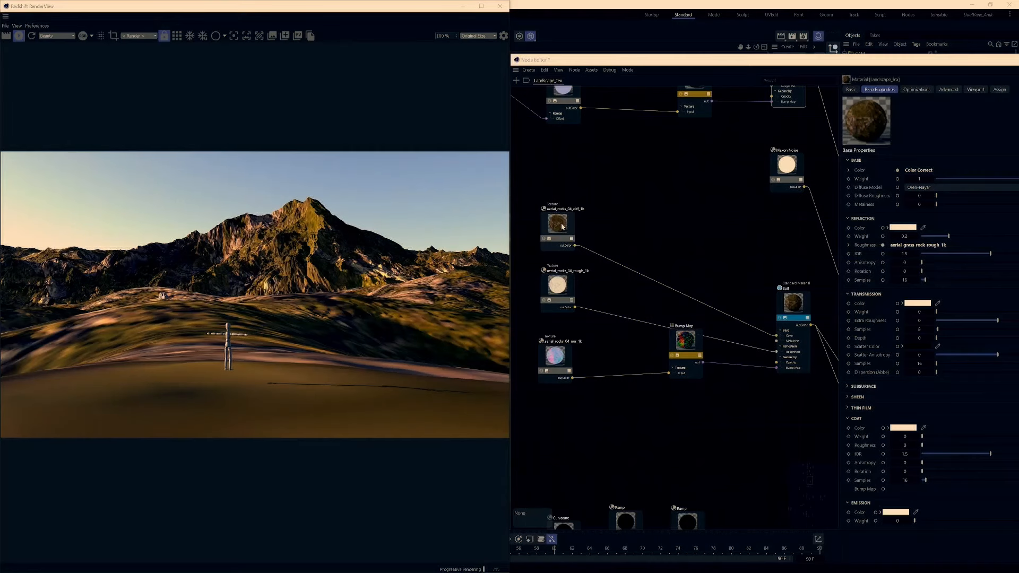
Try a UV remap scale of 50 on the three aerial_rocks_04 textures together and raise it to 100 on both axes
left_click(571, 216)
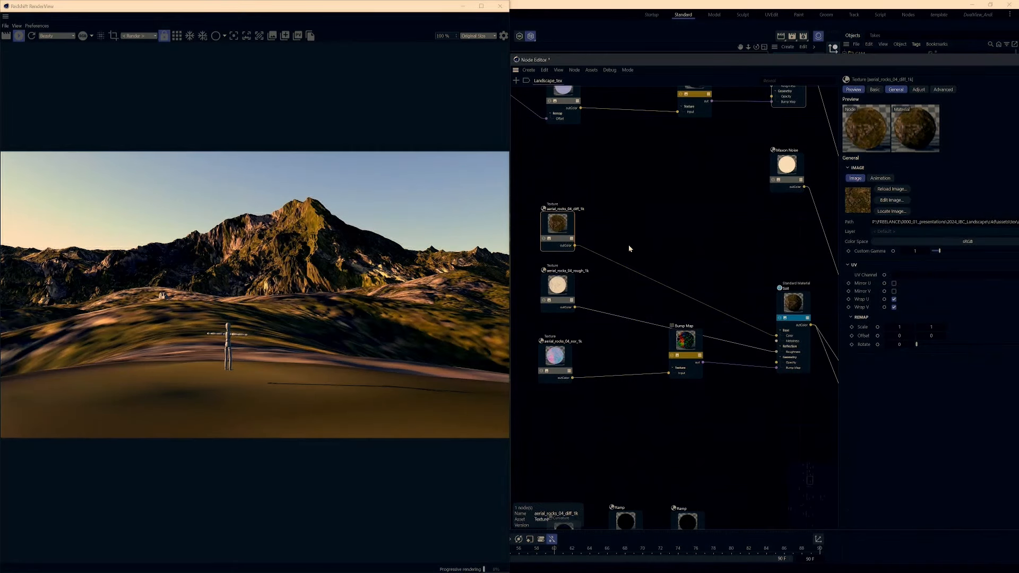
left_click_drag(533, 186, 576, 385)
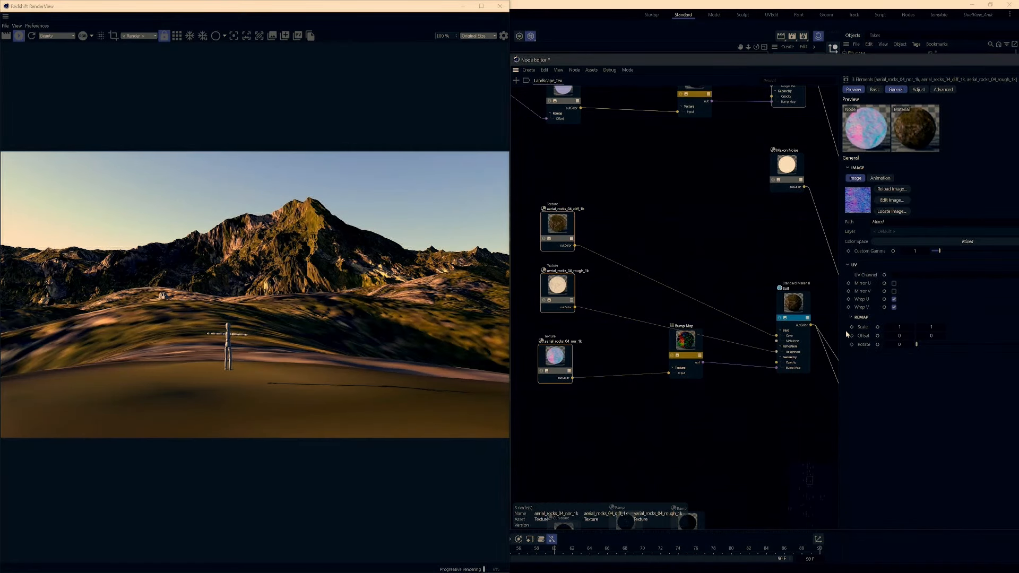
double_click(912, 333)
type("50")
key("Tab")
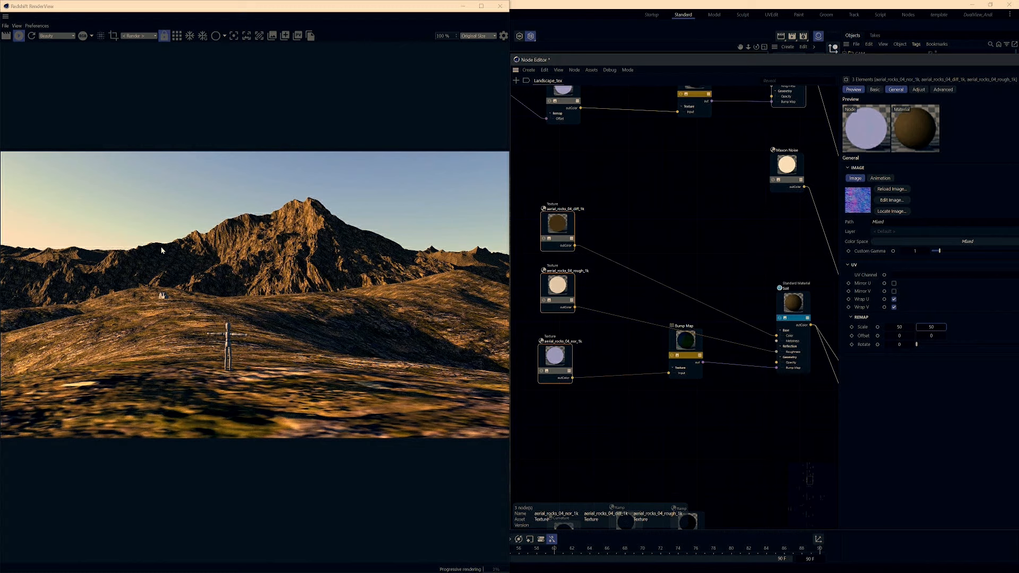
type("100")
key("Return")
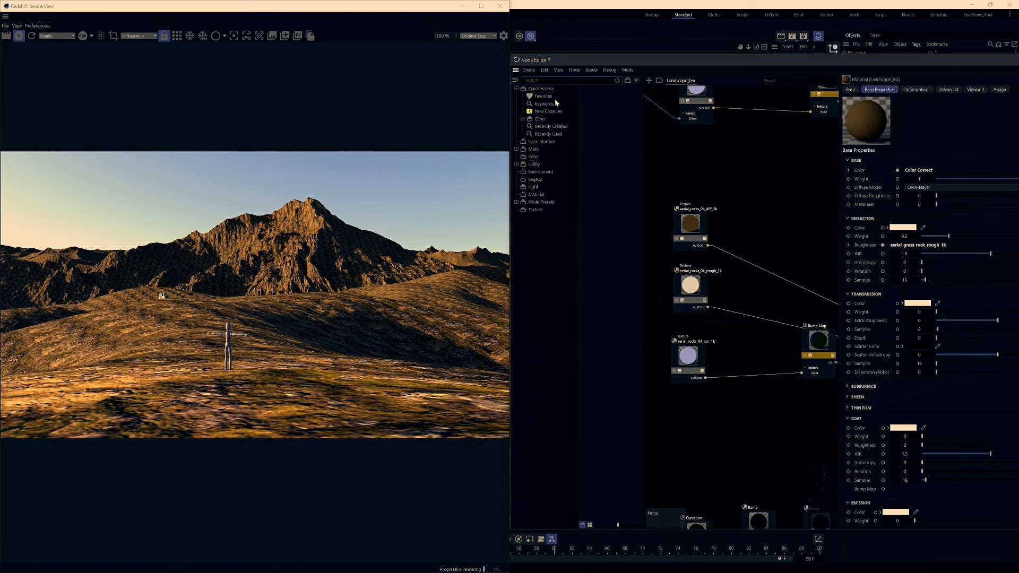
Find the OSL node in the asset list and add it to the graph beside the aerial_rocks_04 textures
type("osl")
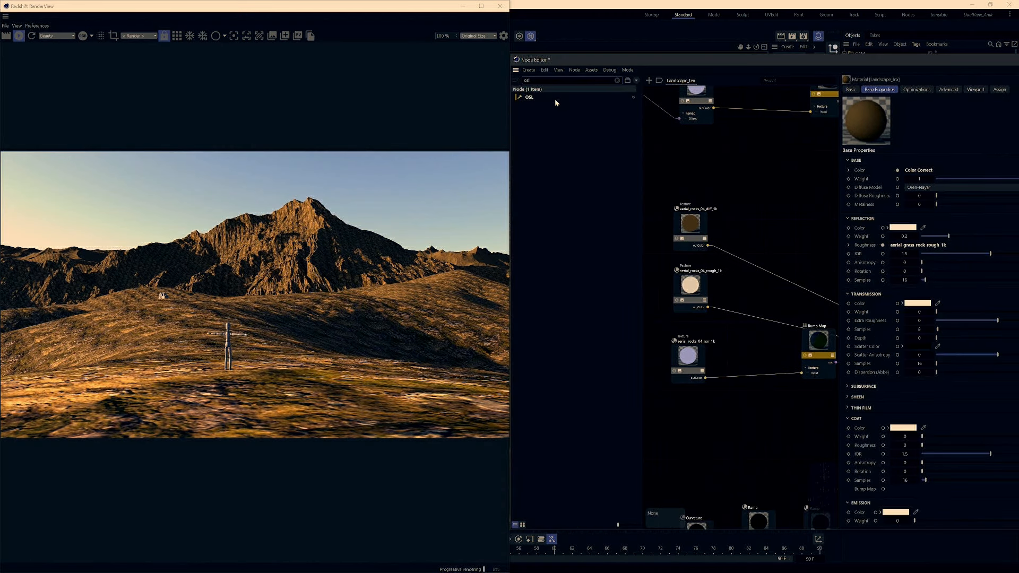
left_click_drag(555, 98, 719, 197)
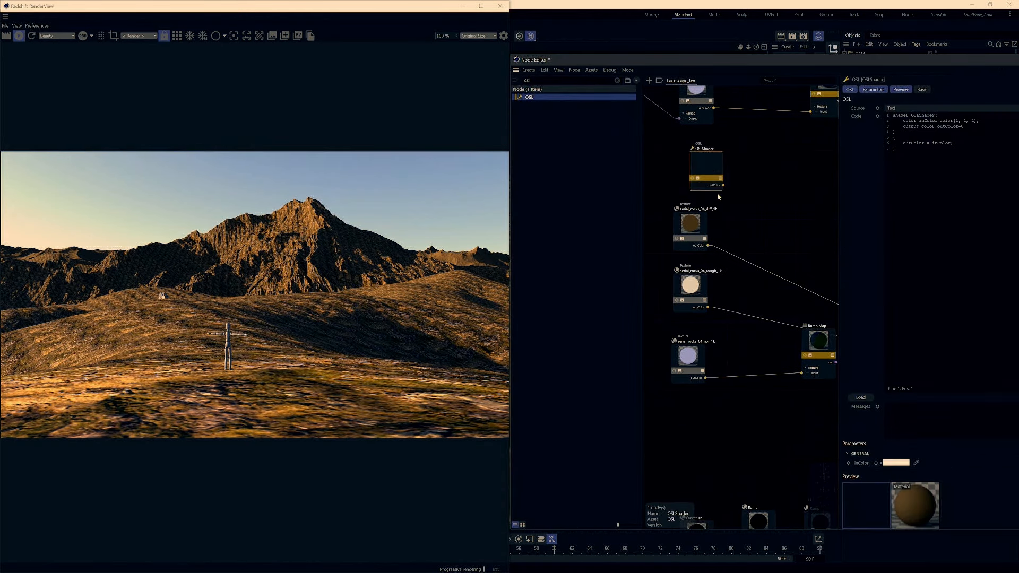
middle_click_drag(725, 182, 758, 175)
left_click_drag(739, 159, 665, 273)
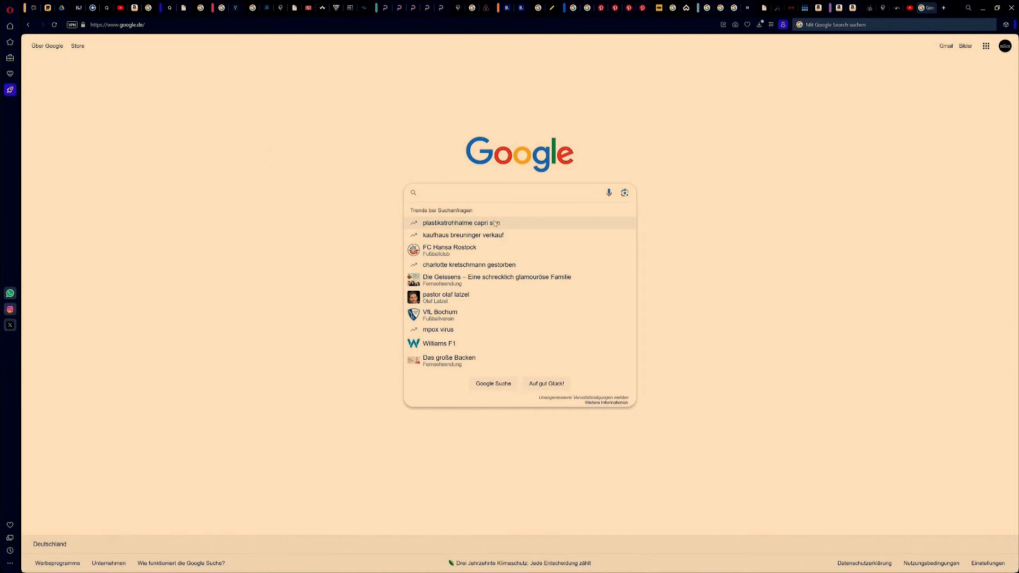
Search Google in the web browser for "redshift osl" and open the RedshiftOSLShaders repository on GitHub
type("redshift osl")
key("Return")
left_click(167, 118)
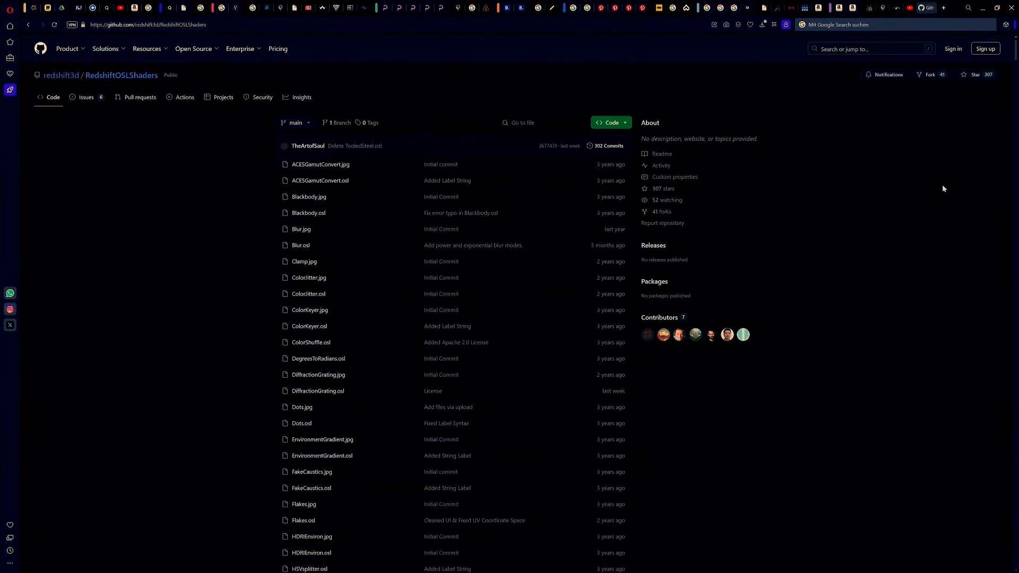
Look through the repository's README to review the available OSL shaders and their example images
left_click_drag(1015, 57, 975, 212)
scroll(775, 311, "down", 15)
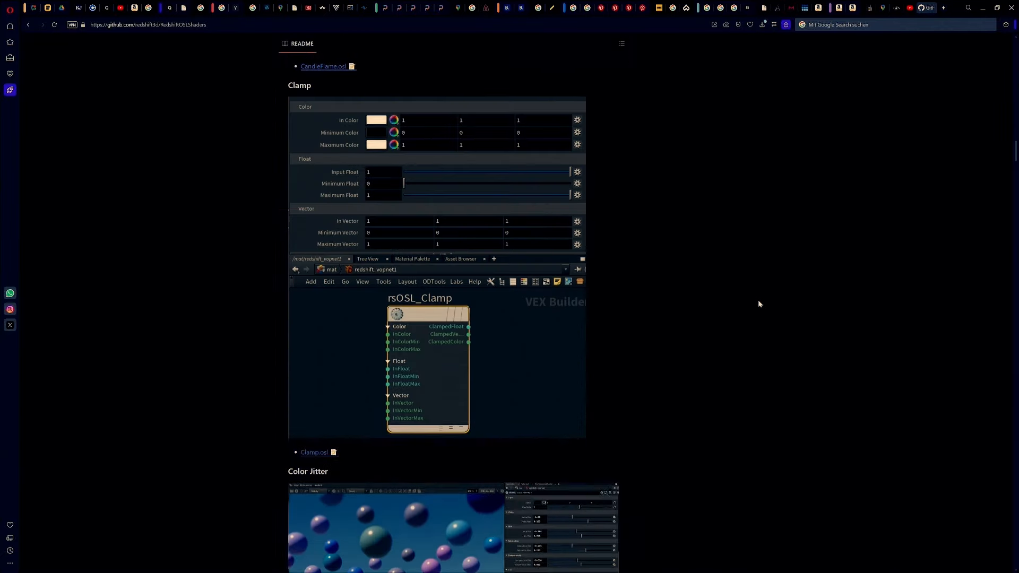
scroll(758, 304, "down", 18)
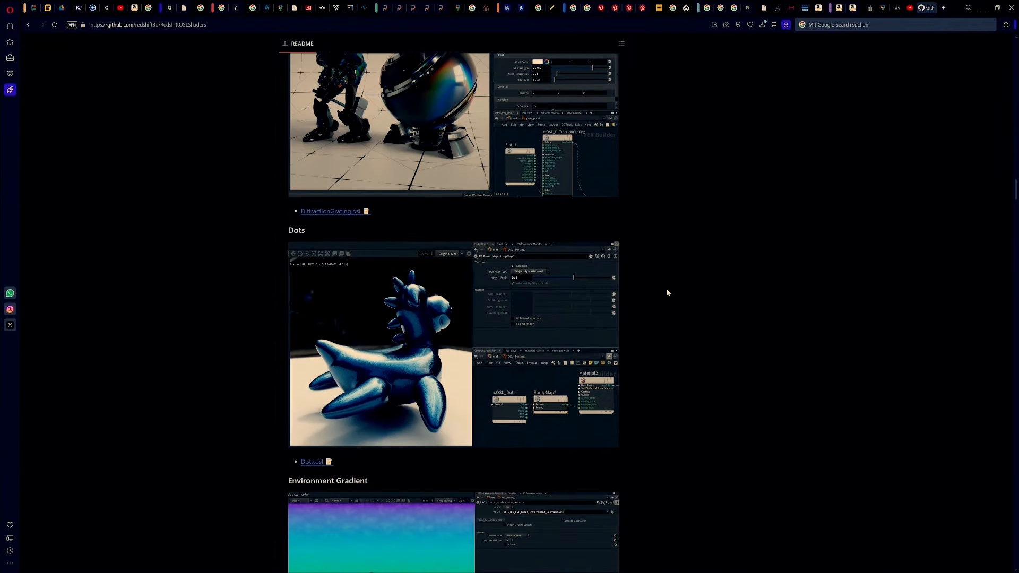
scroll(668, 293, "down", 20)
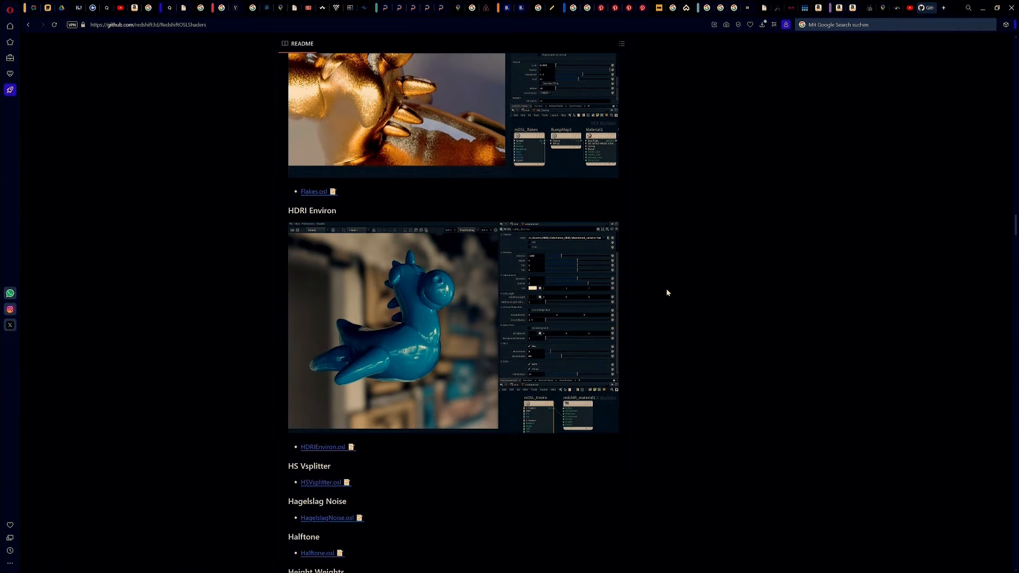
scroll(667, 293, "down", 20)
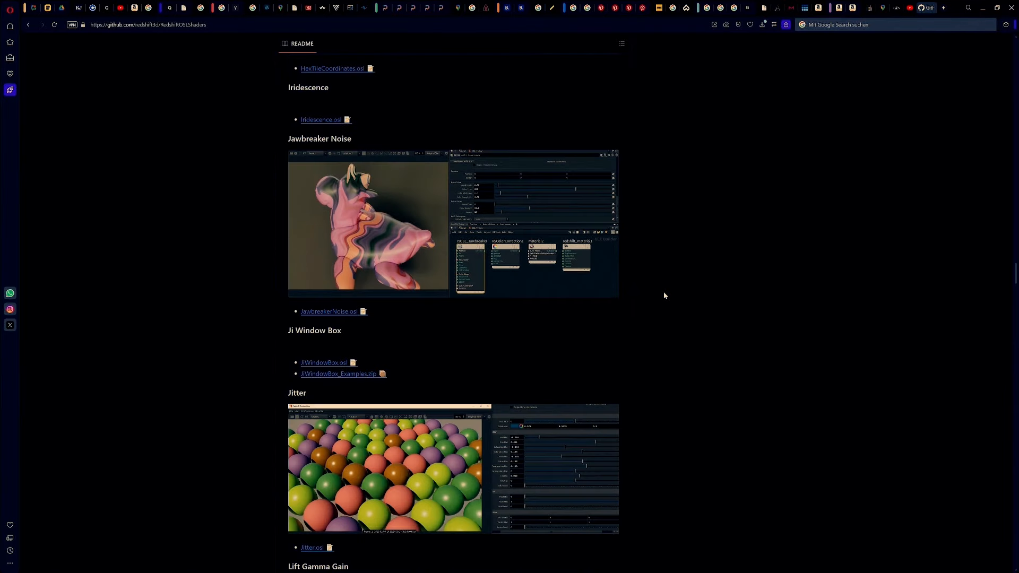
scroll(664, 296, "down", 20)
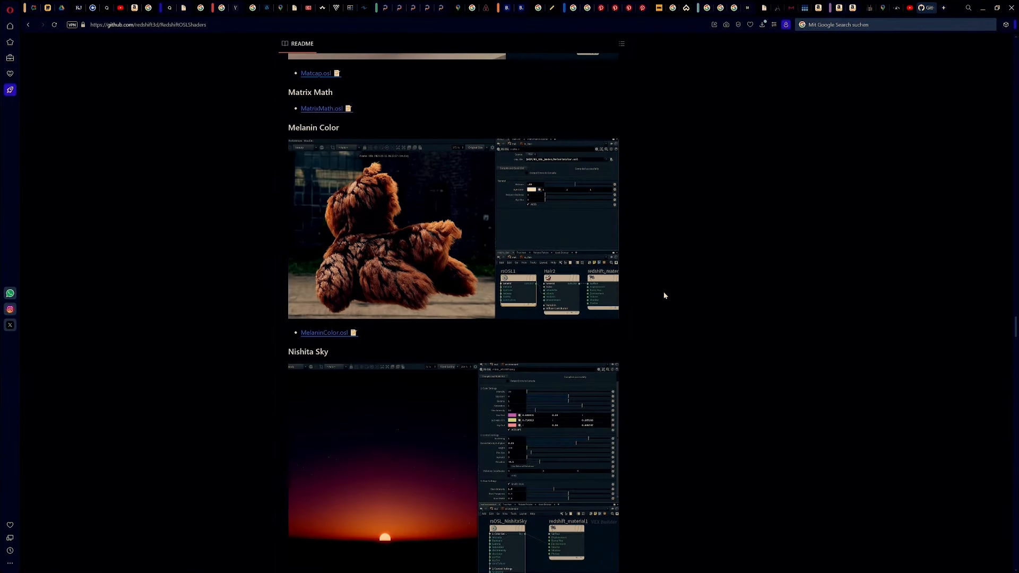
scroll(664, 295, "down", 20)
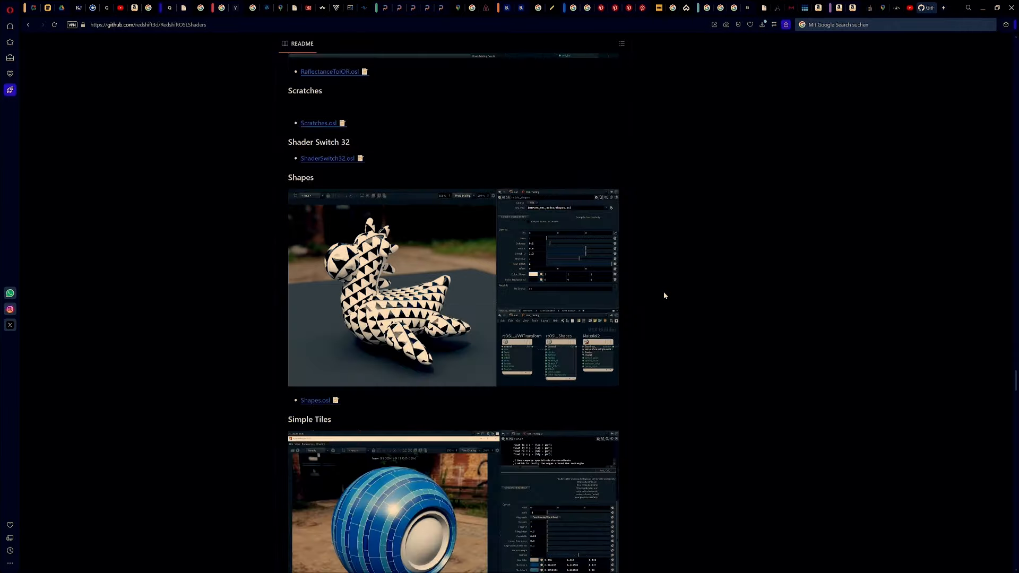
scroll(664, 296, "down", 20)
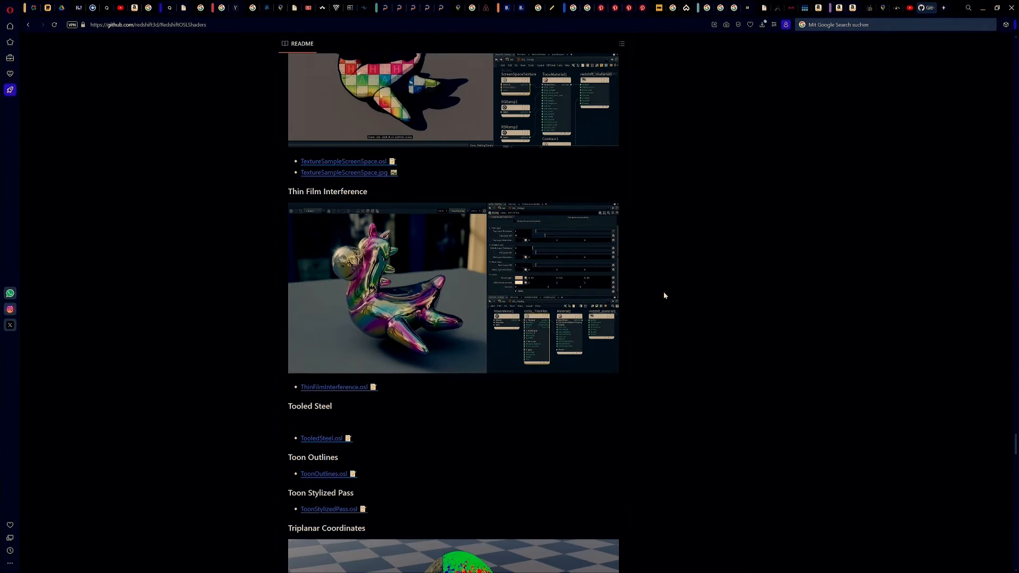
scroll(664, 292, "down", 15)
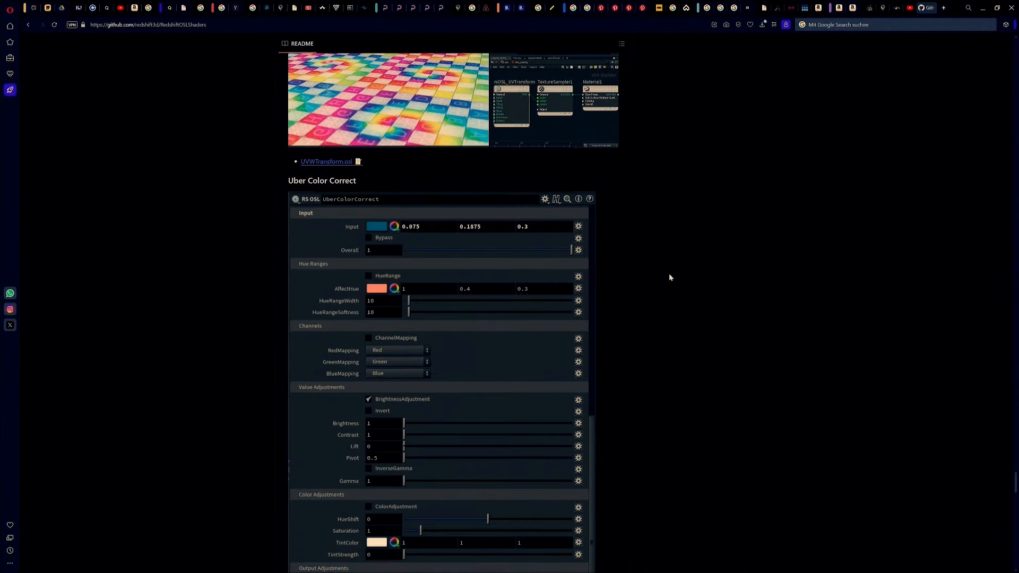
scroll(669, 273, "down", 10)
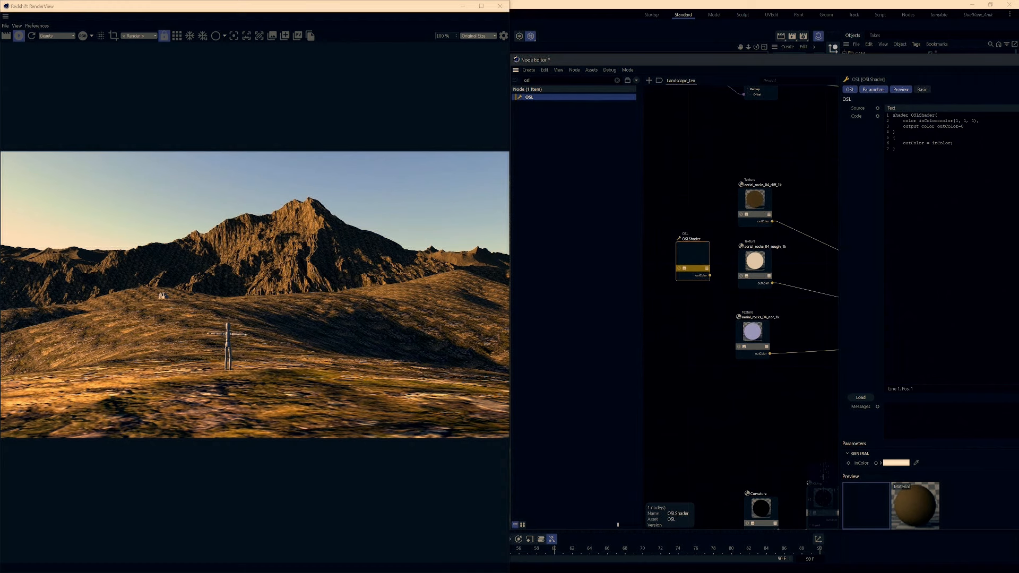
Return to Cinema 4D and load HexTileCoordinates.osl from the RedshiftOSLShaders-main folder into the OSL node
left_click(861, 397)
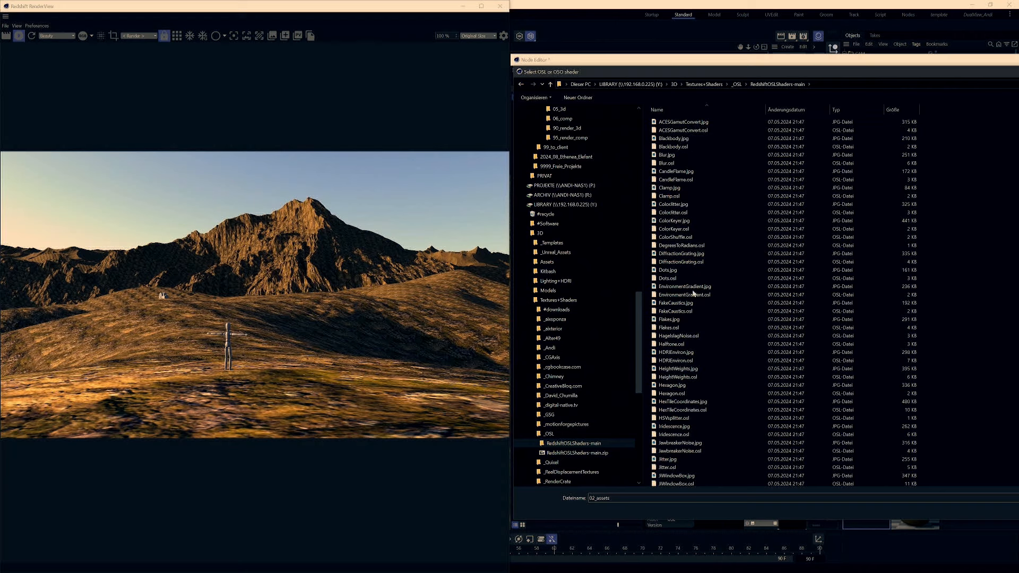
double_click(685, 410)
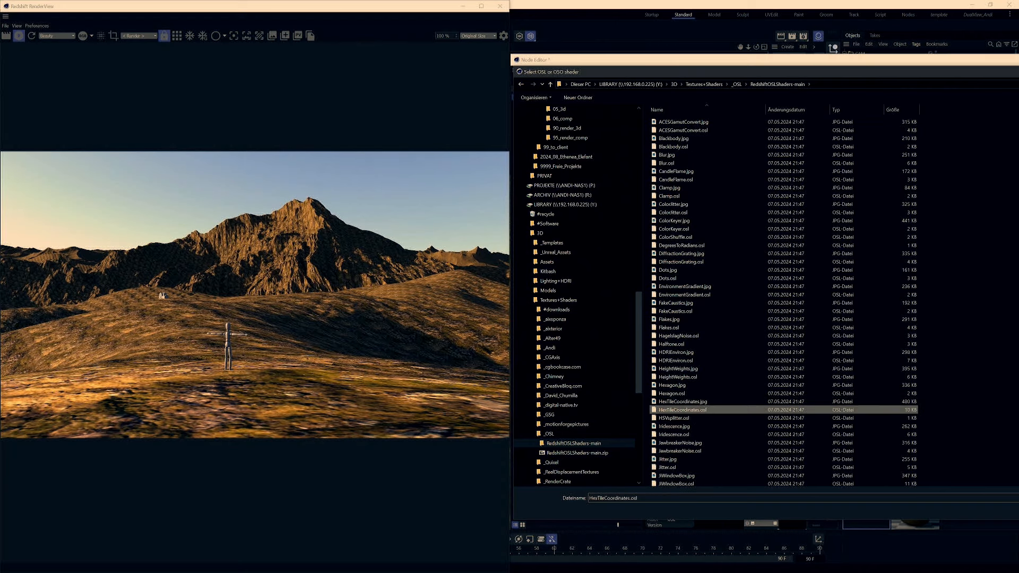
left_click_drag(858, 98, 855, 198)
Connect the HexTileCoordinates UV_Offset output to the UV Remap Offset input of the diff, rough and nor aerial_rocks_04 textures
left_click_drag(491, 254, 556, 187)
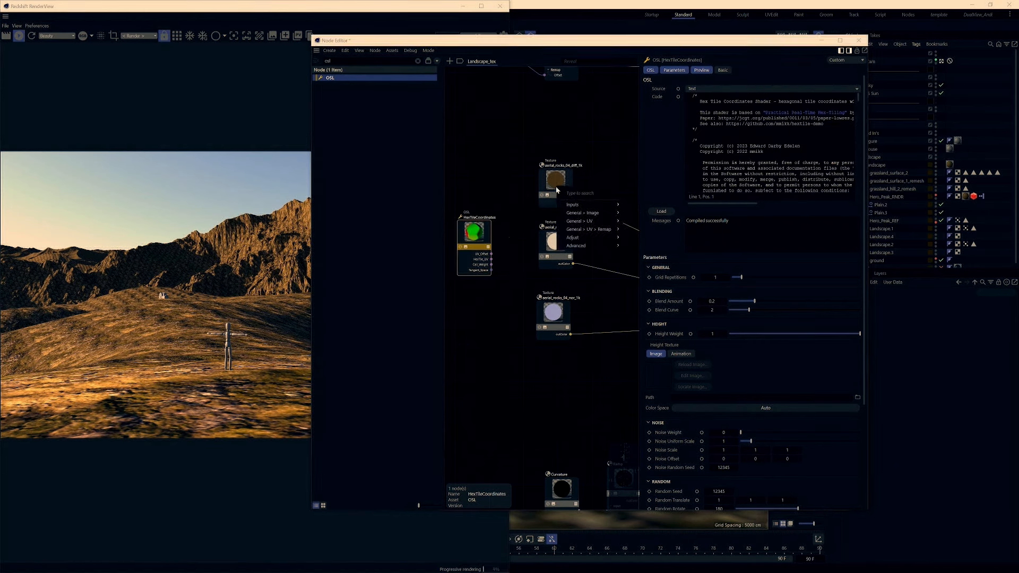
mouse_move(596, 232)
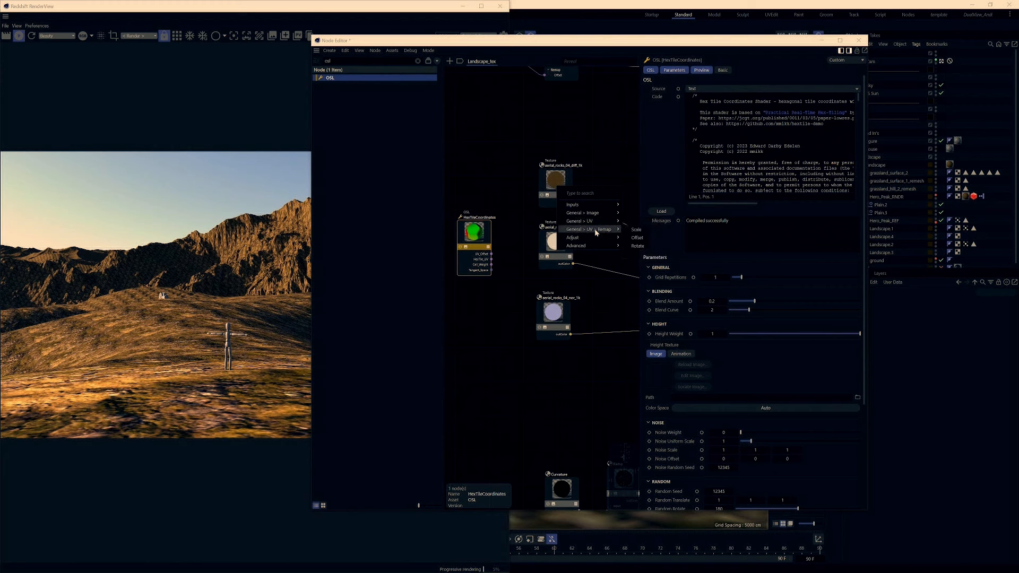
left_click(637, 238)
left_click_drag(492, 254, 556, 249)
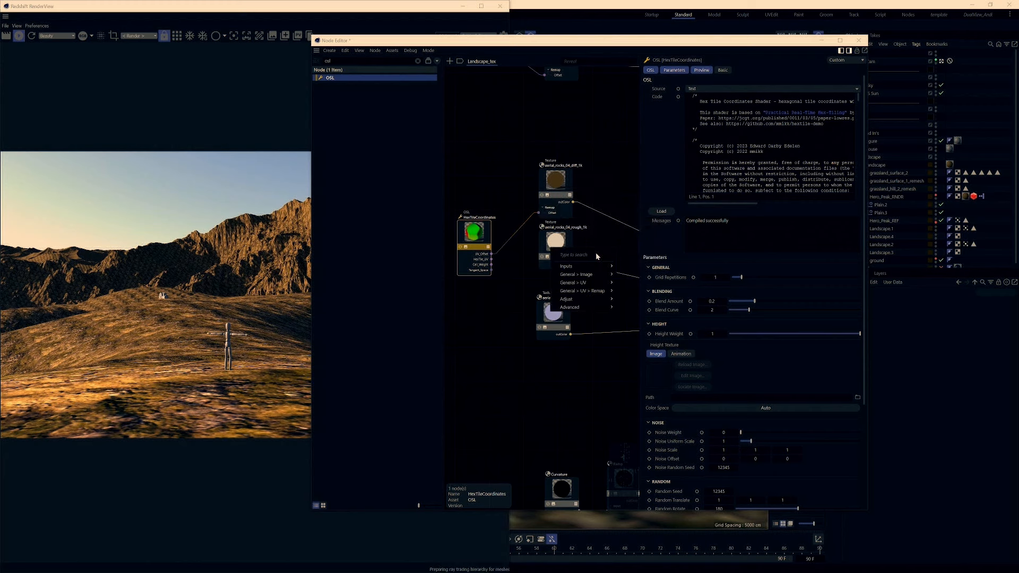
mouse_move(592, 293)
left_click(637, 300)
left_click_drag(593, 297, 549, 319)
mouse_move(596, 364)
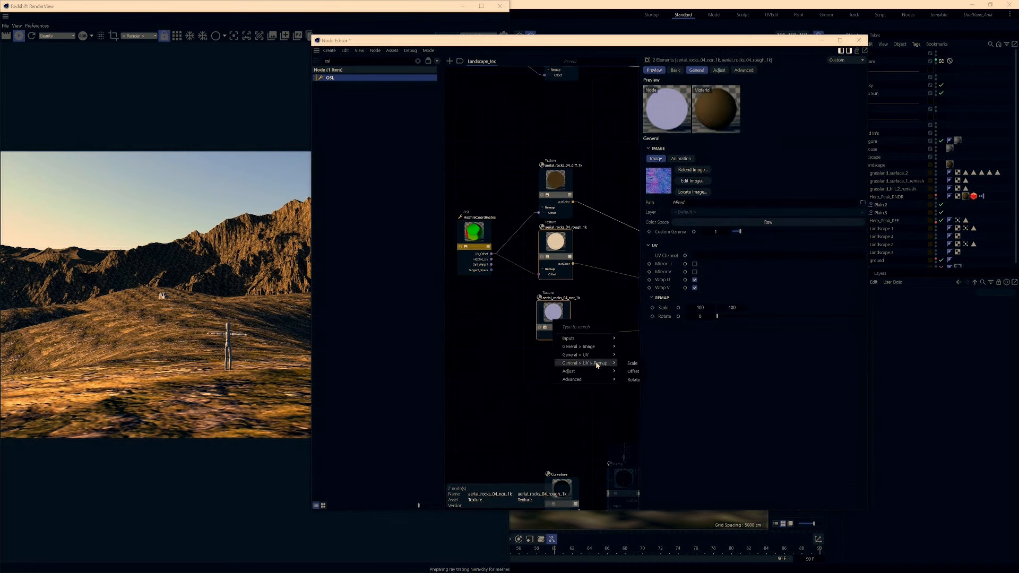
left_click(636, 372)
Select the HexTileCoordinates node, dock the Node Editor window beside the render view and set Grid Repetitions to 200
left_click(495, 237)
left_click(477, 237)
left_click(480, 195)
left_click(474, 235)
key("super+Right")
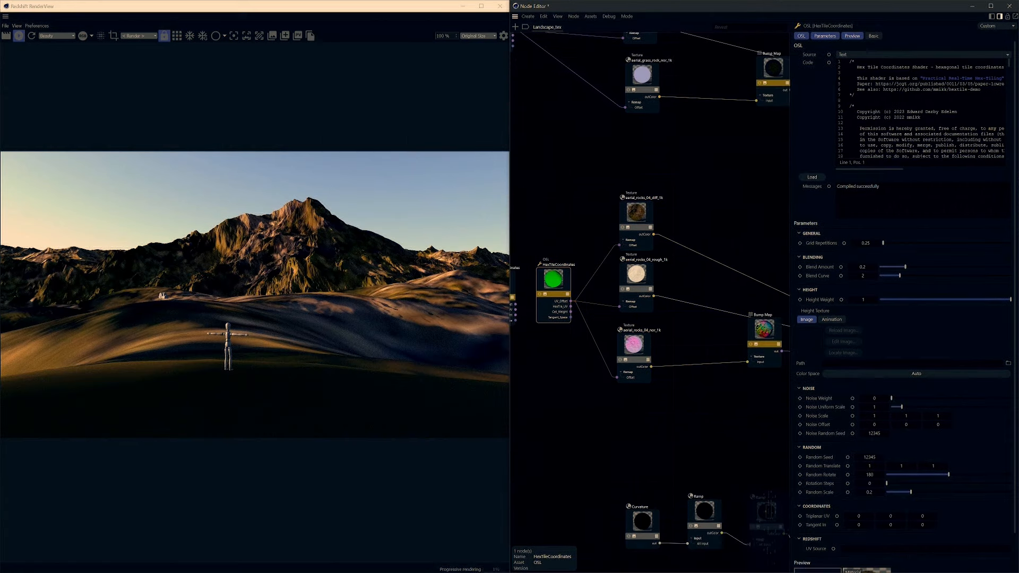
left_click(865, 243)
type("200")
key("Return")
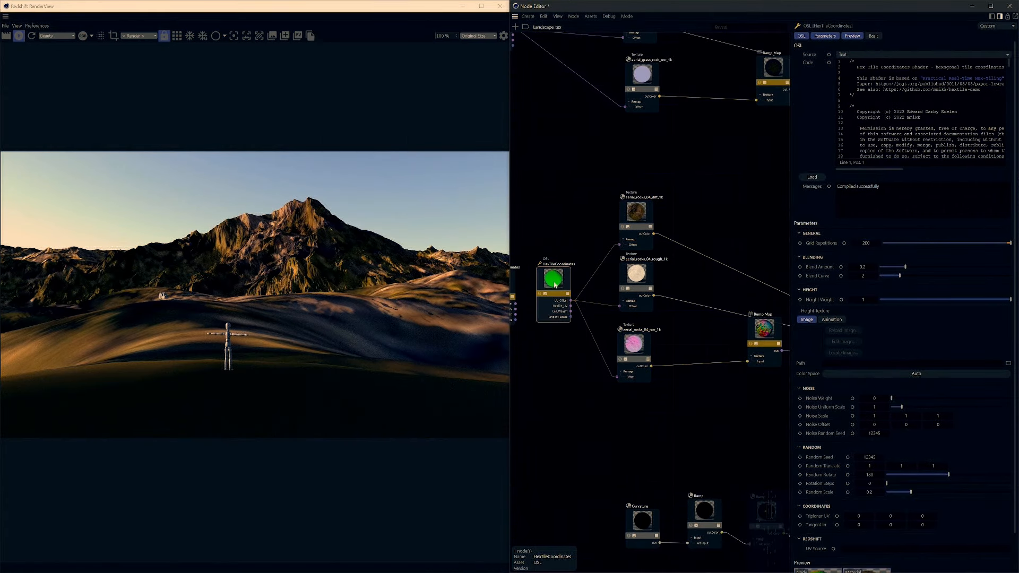
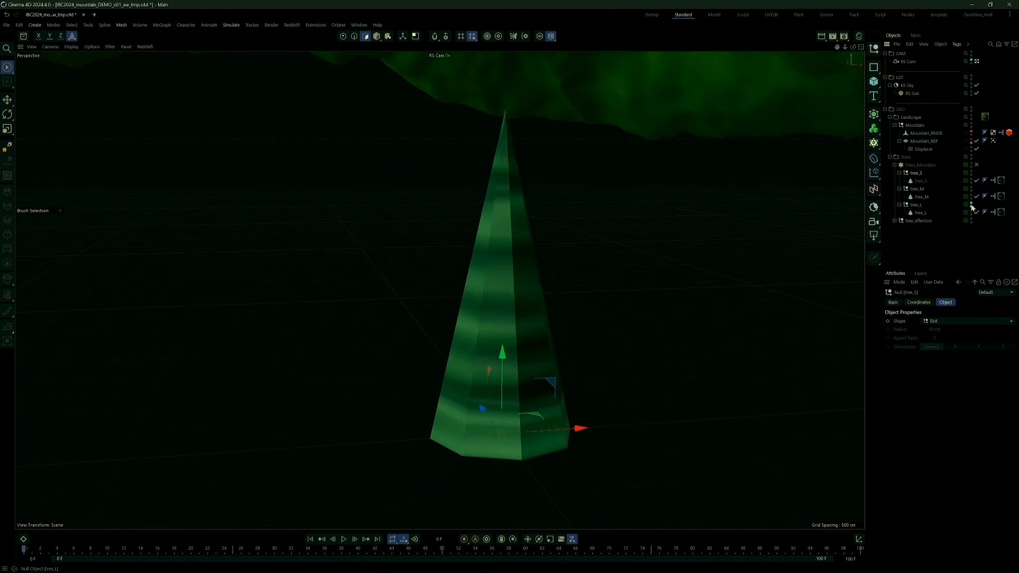
Hide the tree_L and tree_M nulls to view the tree_S proxy alone, and show both again
left_click(971, 205)
left_click(972, 189)
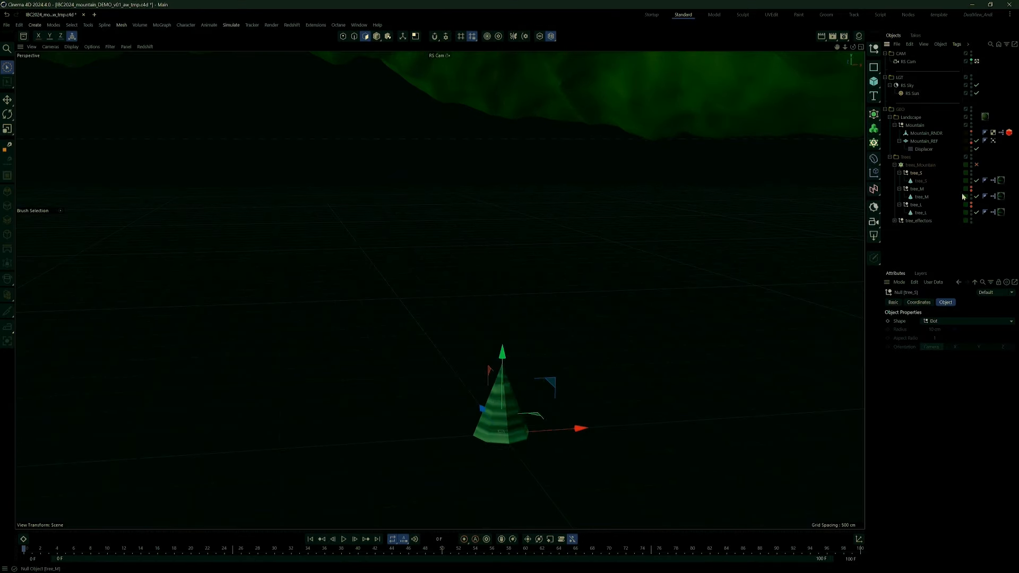
left_click(971, 190)
left_click(971, 205)
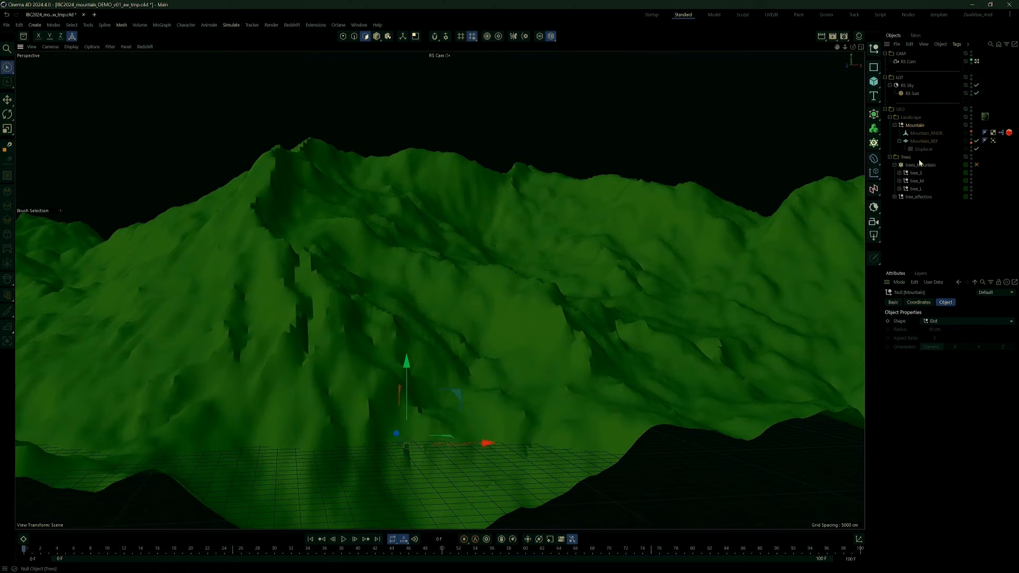
Enable the trees_Mountain cloner and assign Mountain_REF as the object its trees are distributed on
left_click(947, 166)
left_click(977, 165)
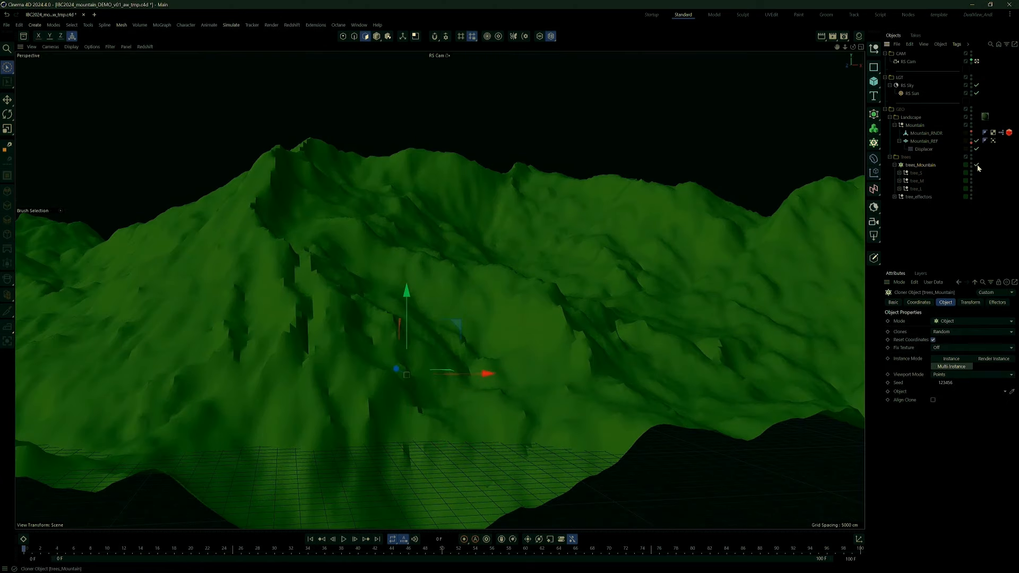
left_click(933, 142)
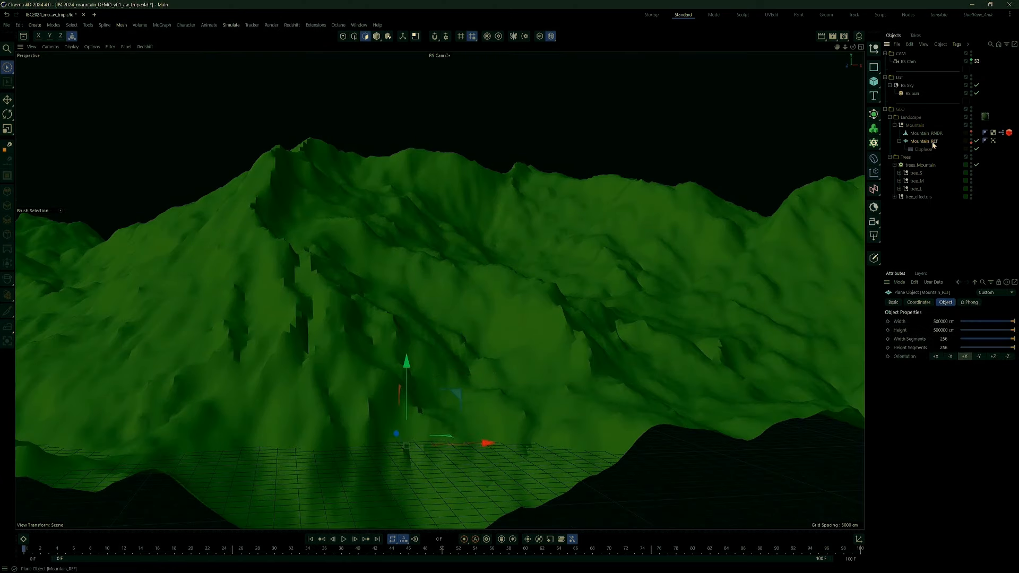
left_click(921, 165)
left_click_drag(925, 142, 965, 398)
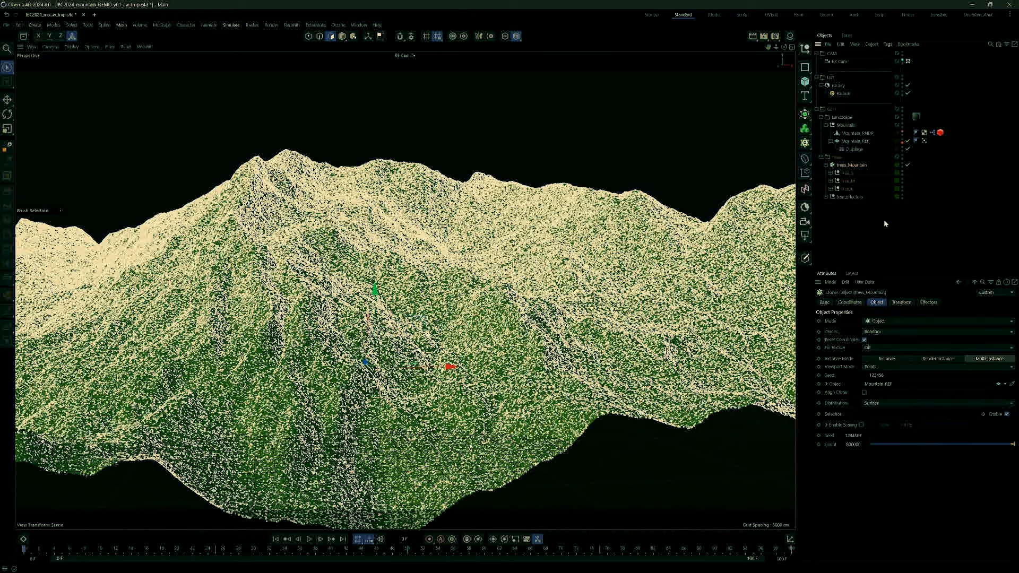
Preview the scattered trees by setting the trees_Mountain cloner's viewport mode to Object, and set the mode back to Points
left_click(879, 368)
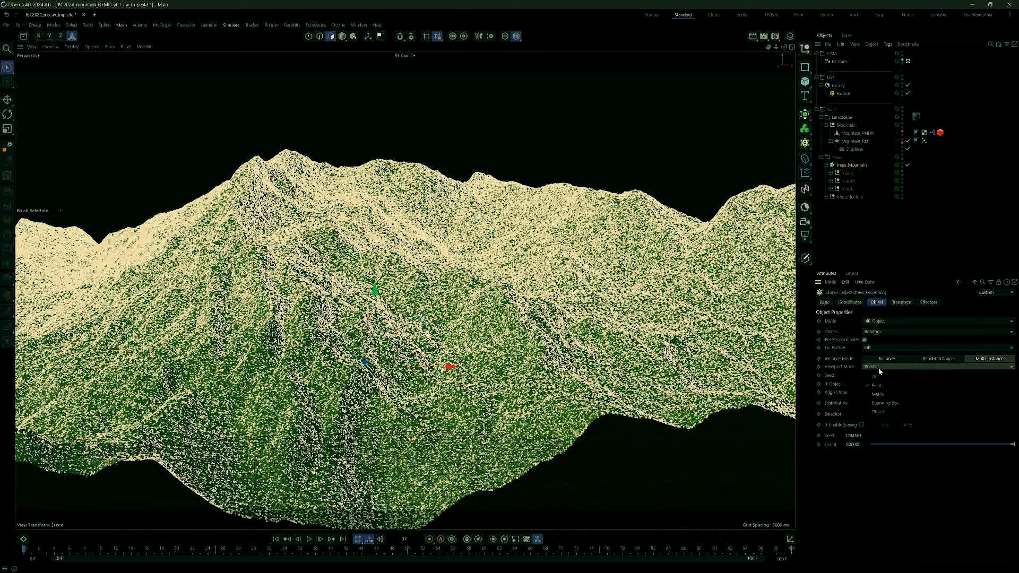
left_click(884, 414)
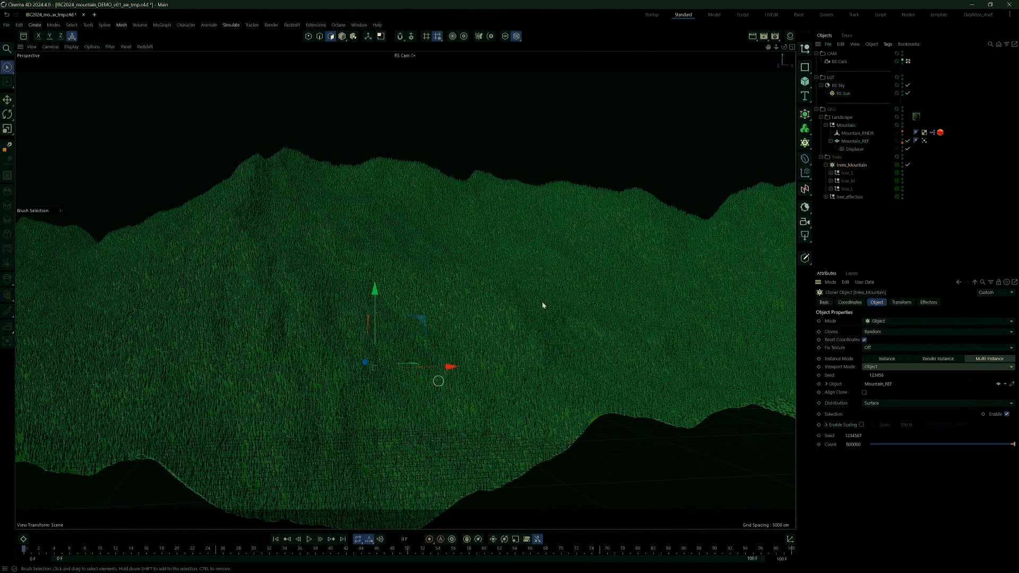
right_click_drag(609, 285, 475, 316, "alt")
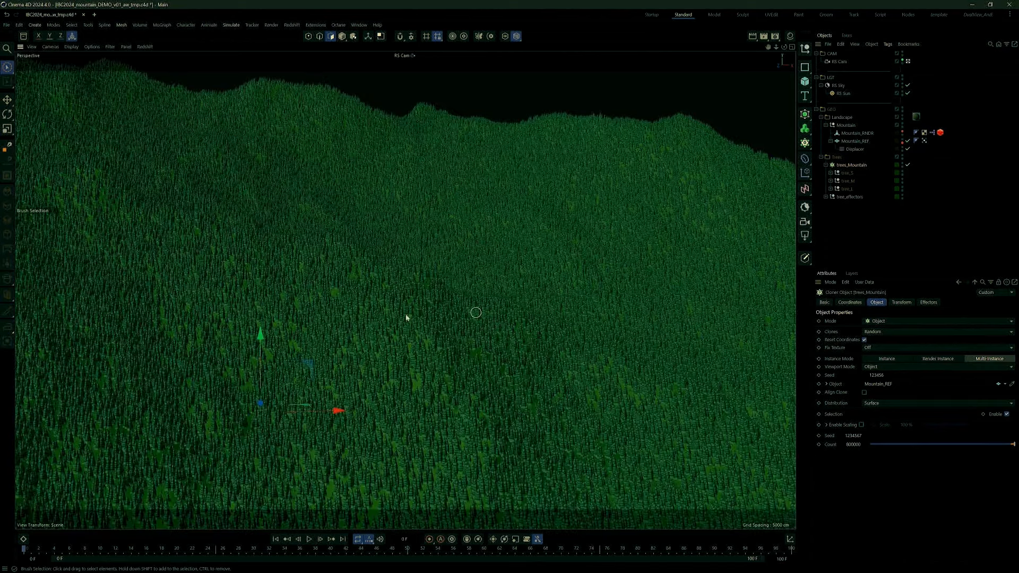
left_click_drag(379, 317, 448, 314, "alt")
left_click(877, 369)
left_click(884, 391)
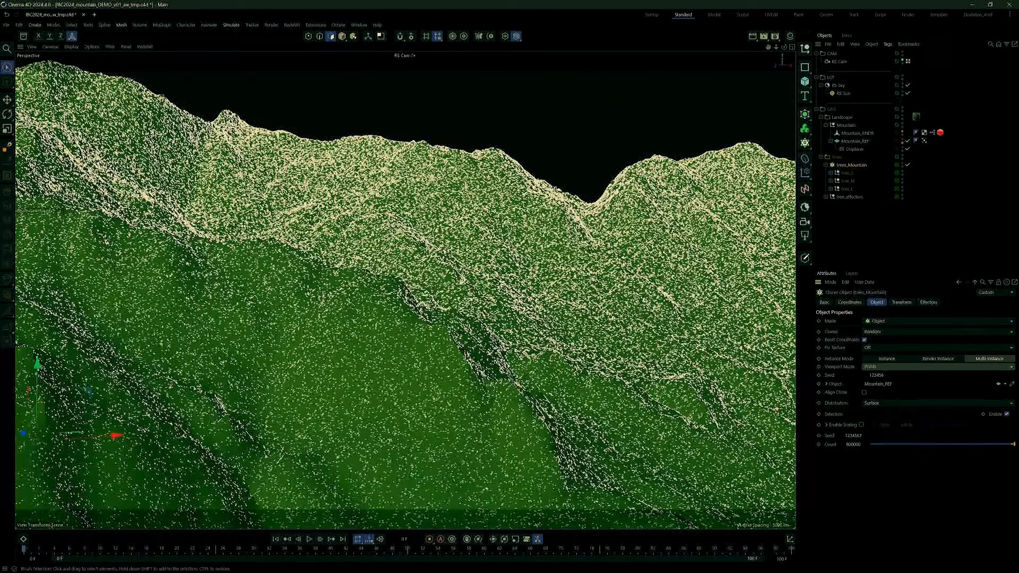
Render the tree-covered mountain in Redshift RenderView and reposition the render window over the viewport
scroll(393, 316, "down", 10)
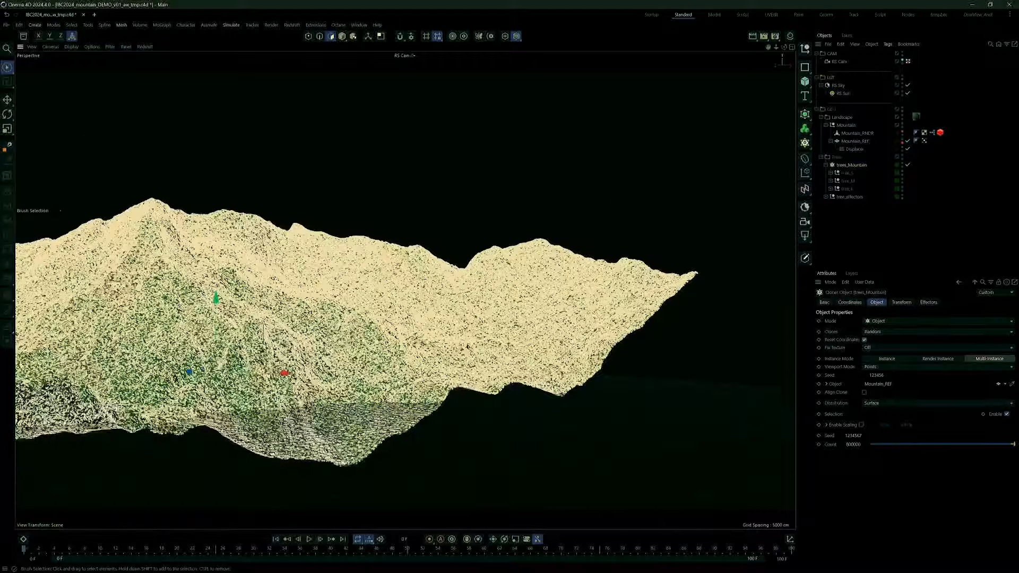
middle_click_drag(392, 317, 535, 326, "alt")
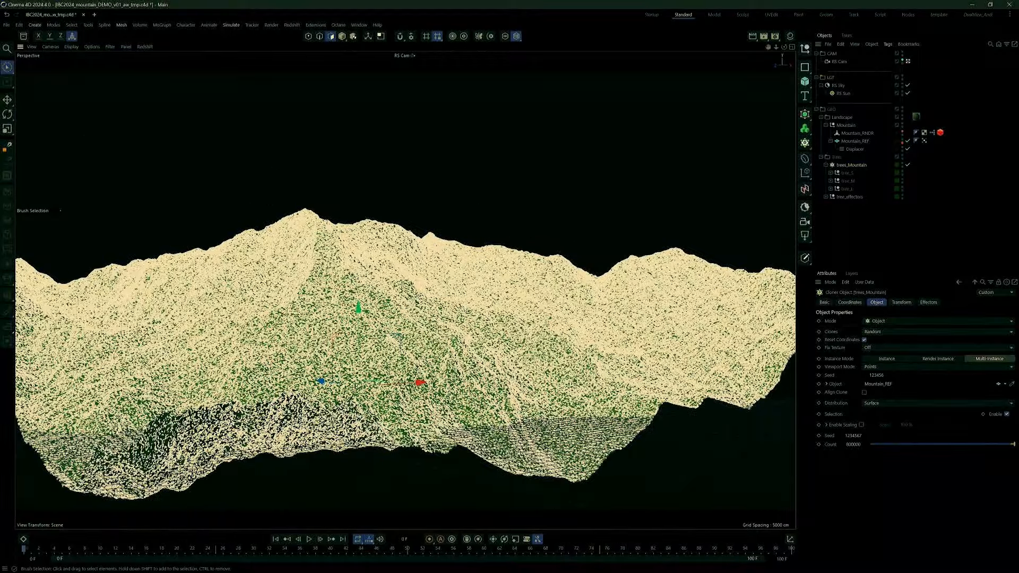
scroll(535, 326, "up", 4)
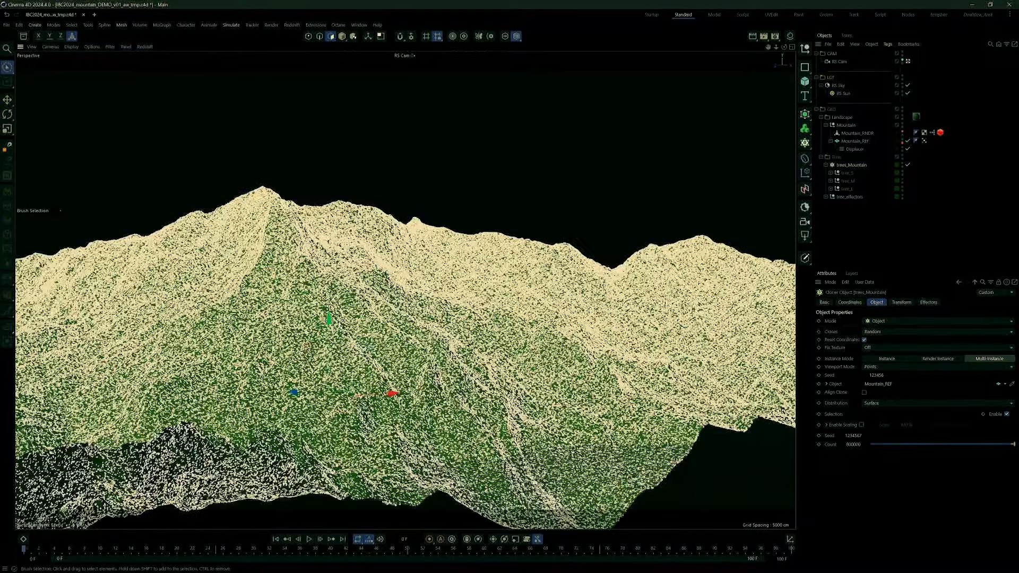
left_click_drag(534, 326, 494, 322, "alt")
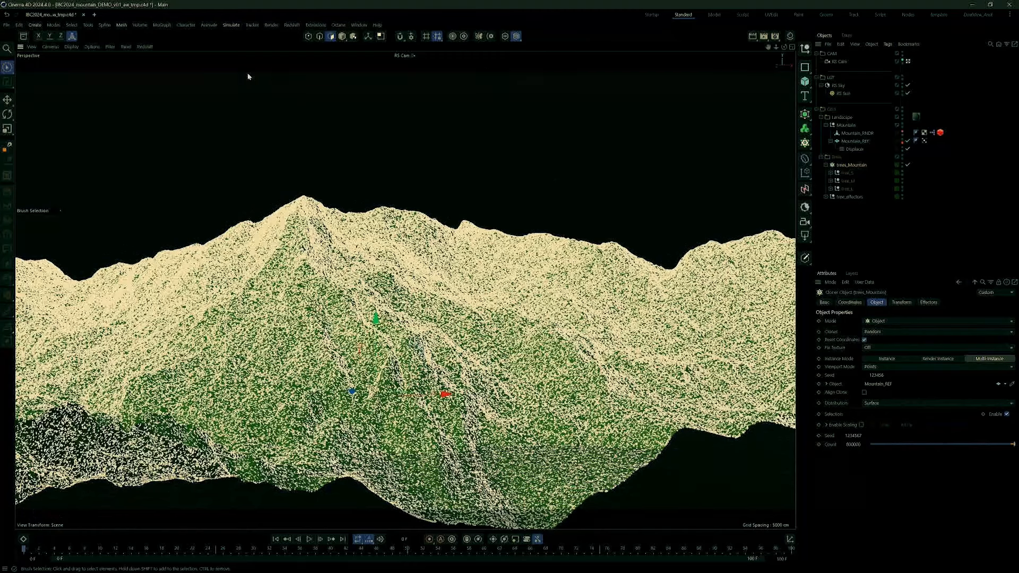
left_click(273, 27)
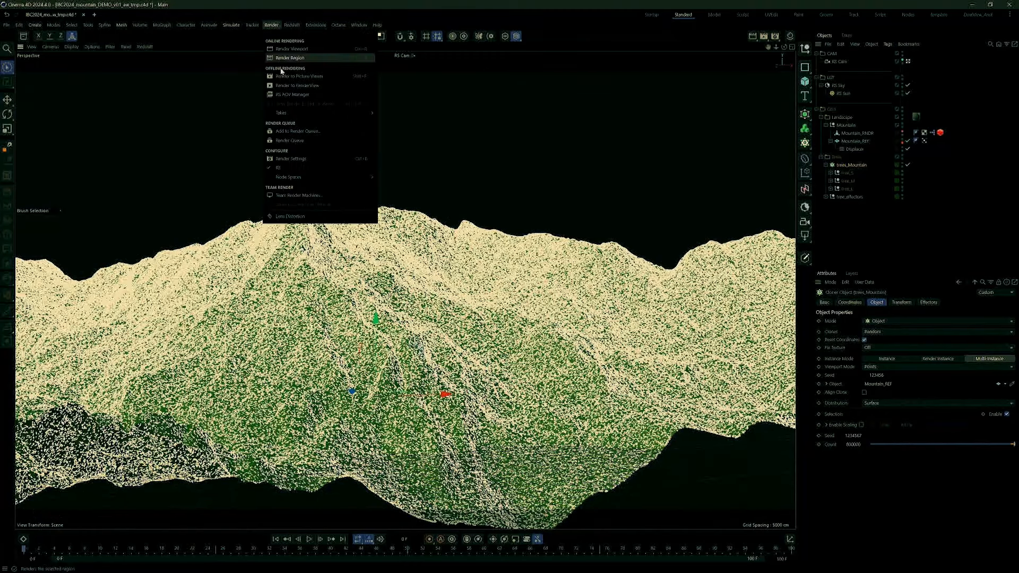
mouse_move(337, 26)
mouse_move(291, 28)
left_click(312, 88)
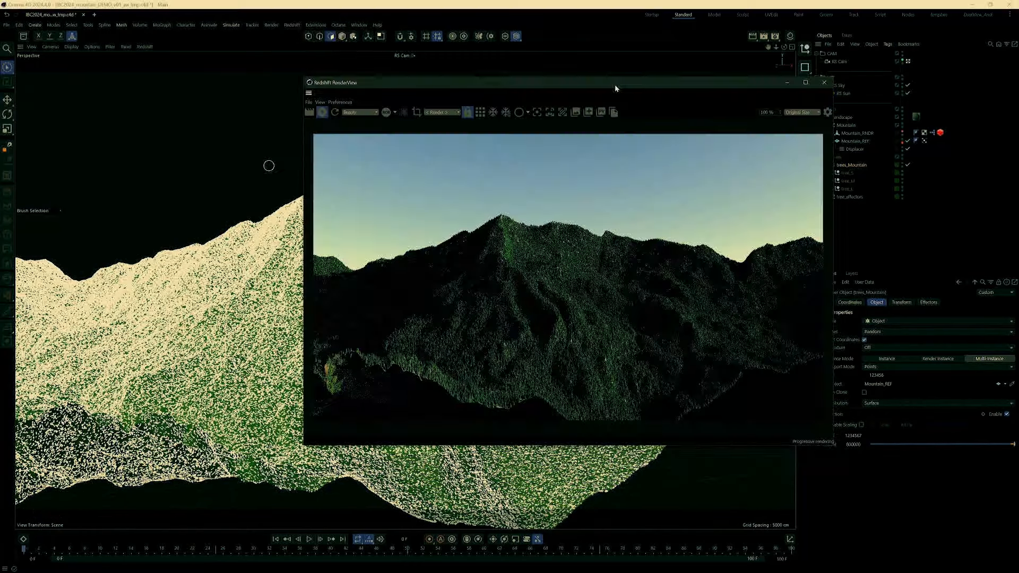
left_click_drag(620, 89, 495, 103)
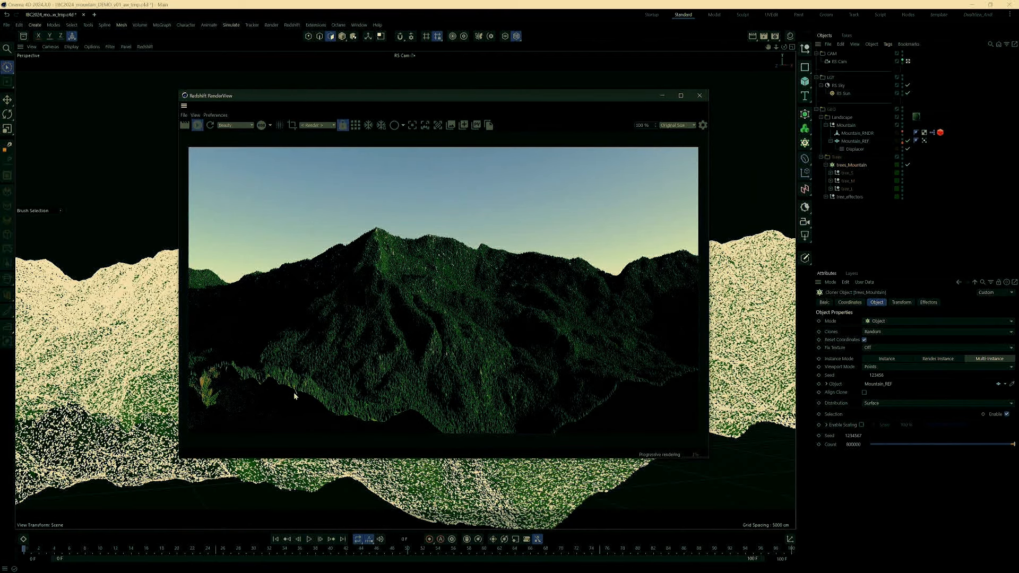
left_click_drag(510, 99, 430, 79)
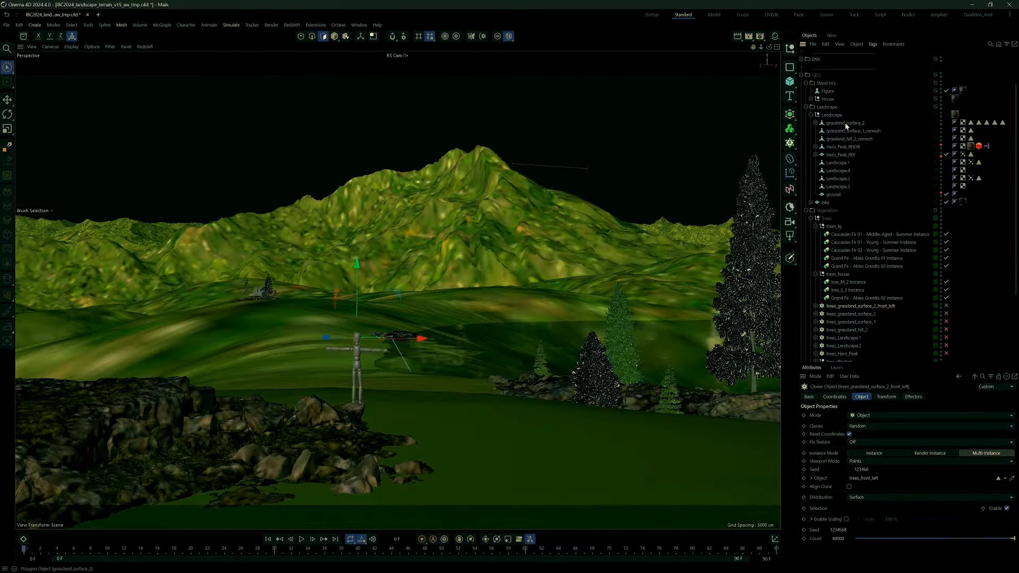
Examine the polygon selection tags on grassland_surface_2, grassland_surface_1_remesh and grassland_hill_2_remesh that mark the areas for scattering vegetation
left_click(845, 122)
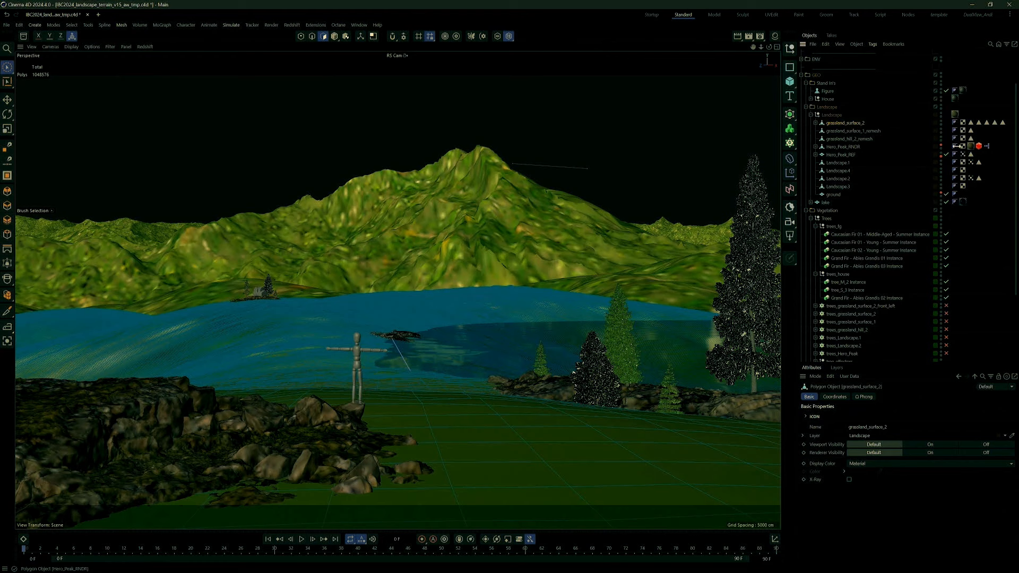
left_click(971, 123)
left_click(979, 123)
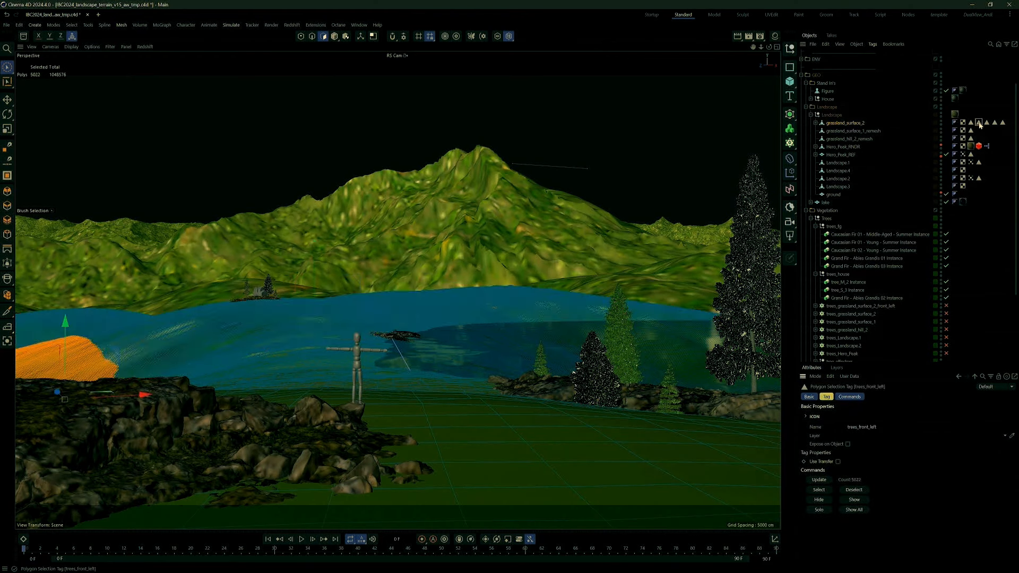
left_click(987, 122)
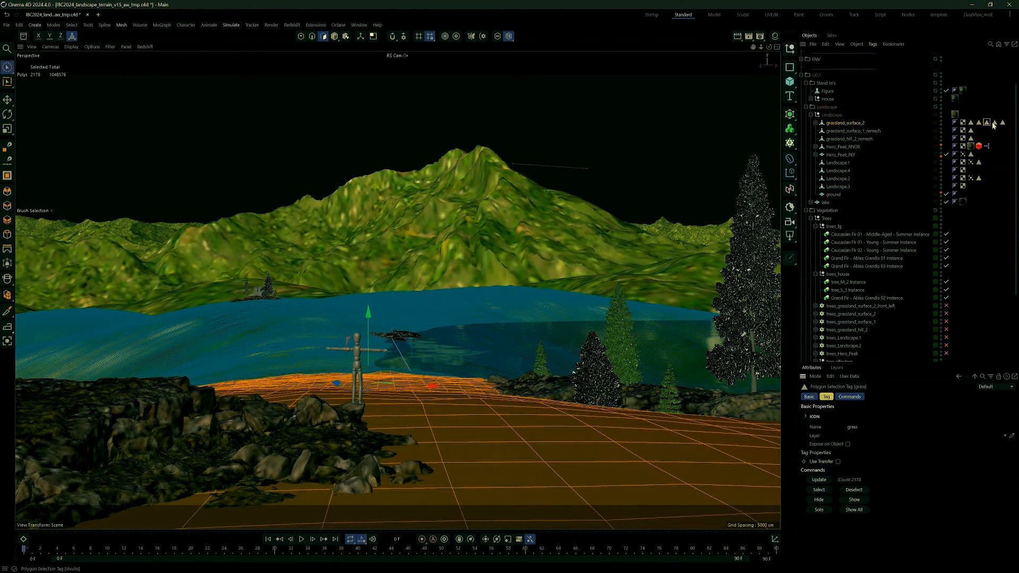
left_click(995, 122)
left_click(1003, 124)
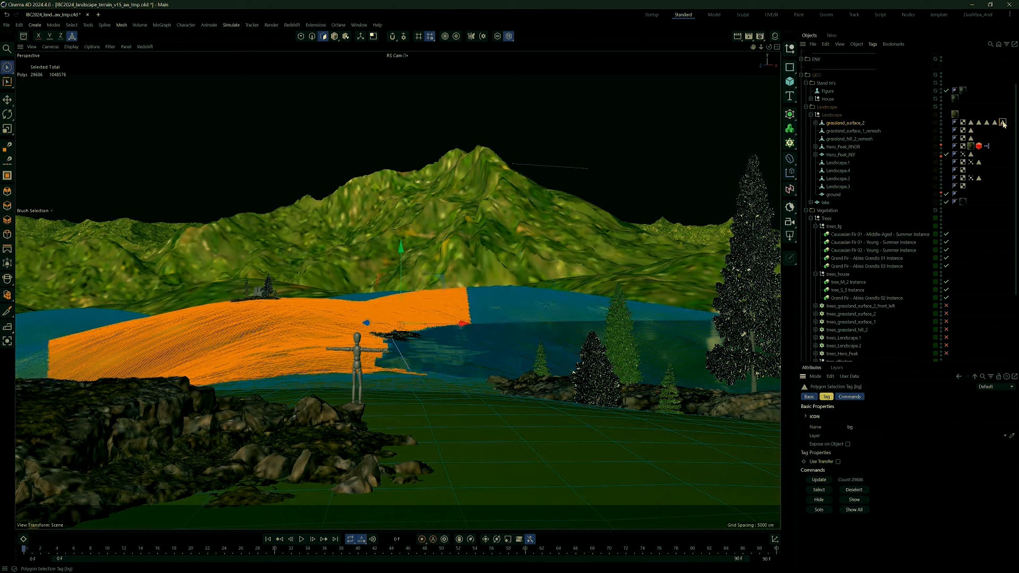
left_click(972, 130)
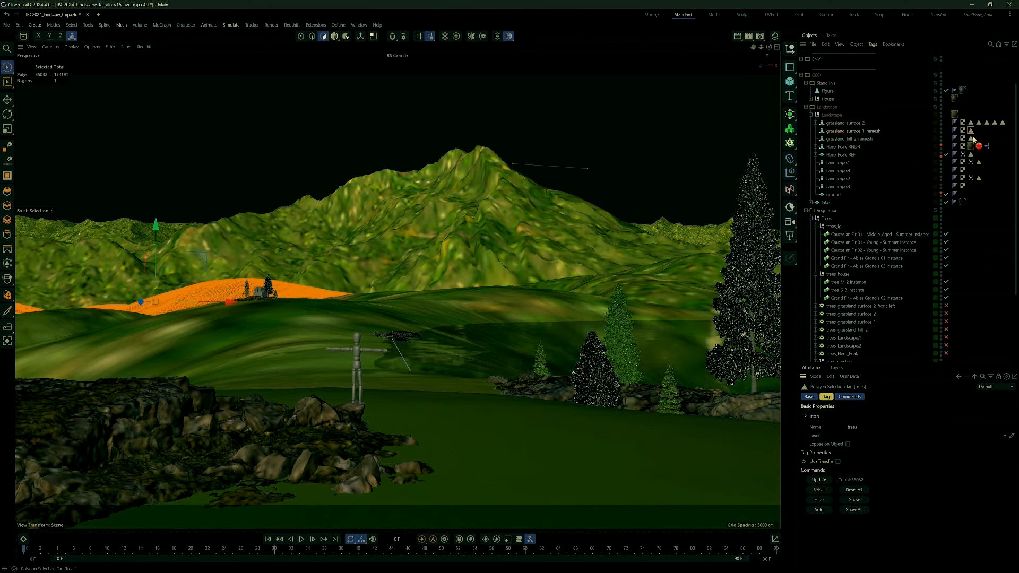
left_click(971, 138)
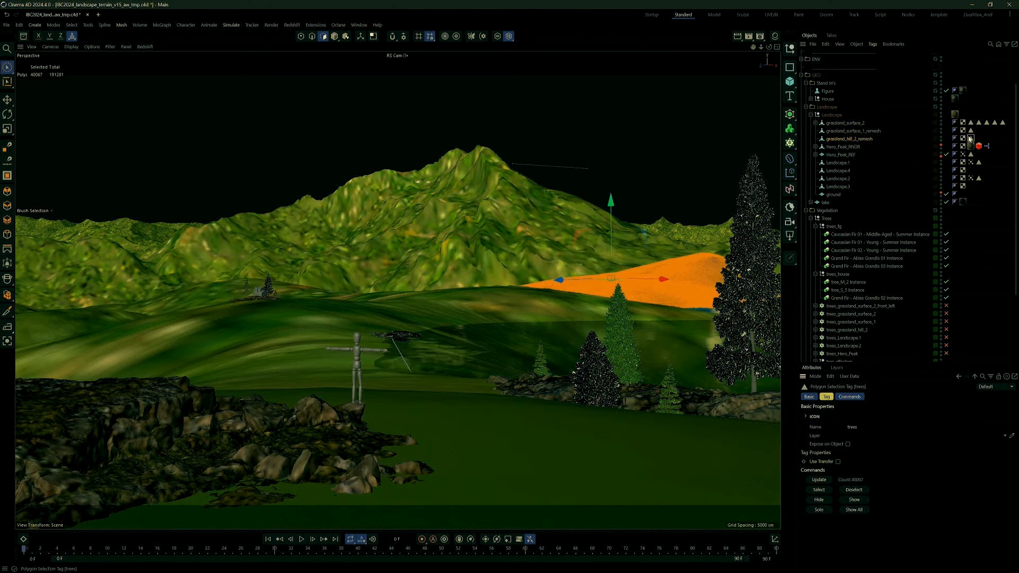
left_click(980, 224)
Enable the tree cloners for grassland_surface_2, grassland_surface_1, grassland_hill_2, both Landscape objects and Hero_Peak
left_click(948, 280)
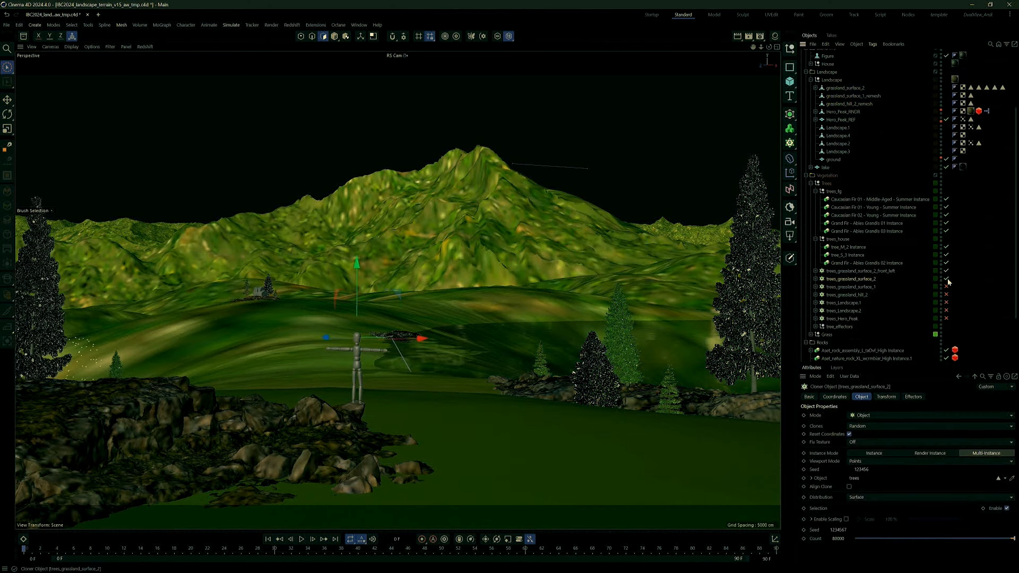
left_click(854, 287)
left_click(947, 287)
left_click(847, 295)
left_click(946, 294)
left_click(844, 303)
left_click(947, 302)
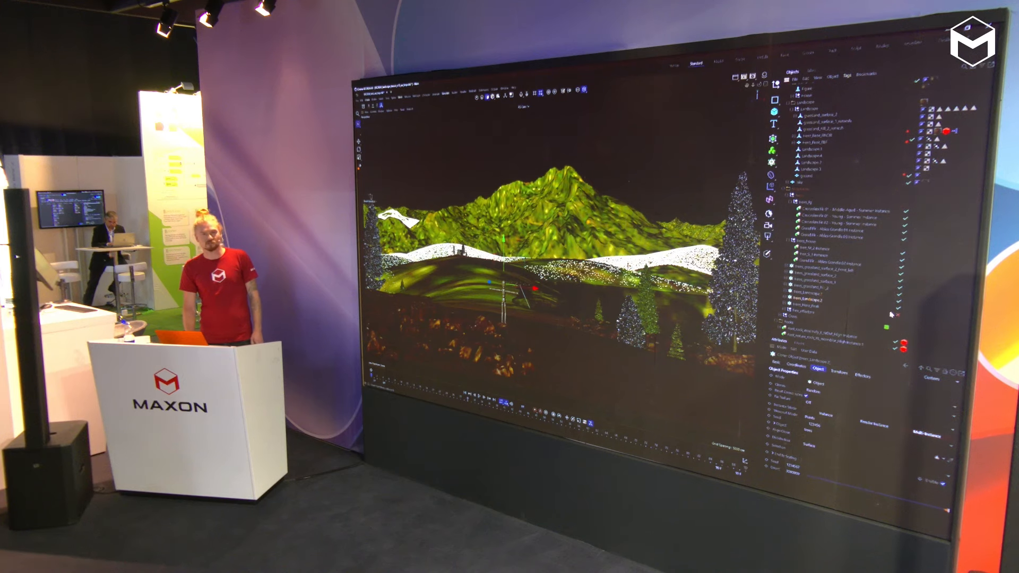
left_click(842, 319)
left_click(947, 318)
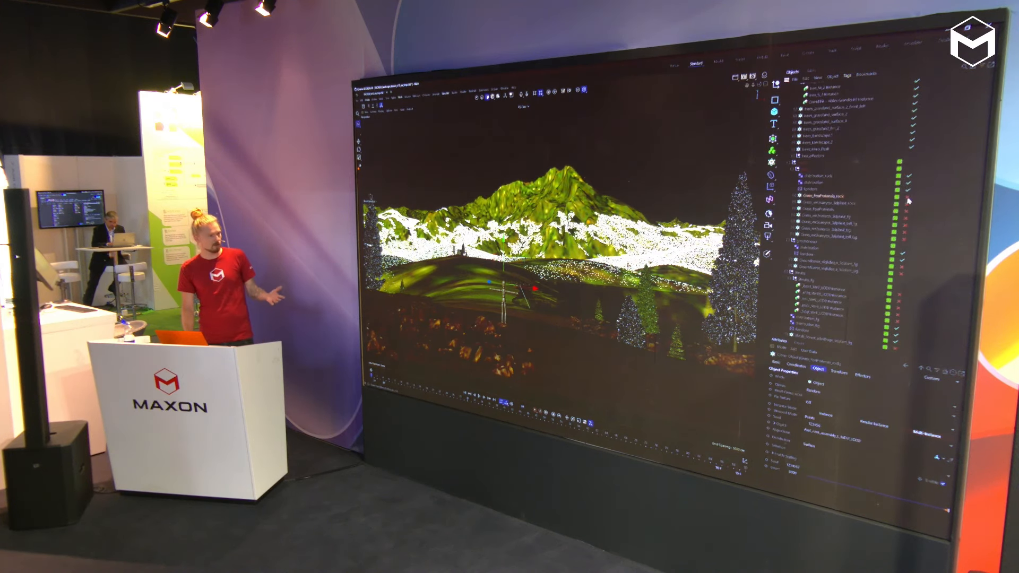
Enable the disabled grass cloners in the grass group, including the foreground, background and tall variants
left_click(908, 197)
left_click(907, 205)
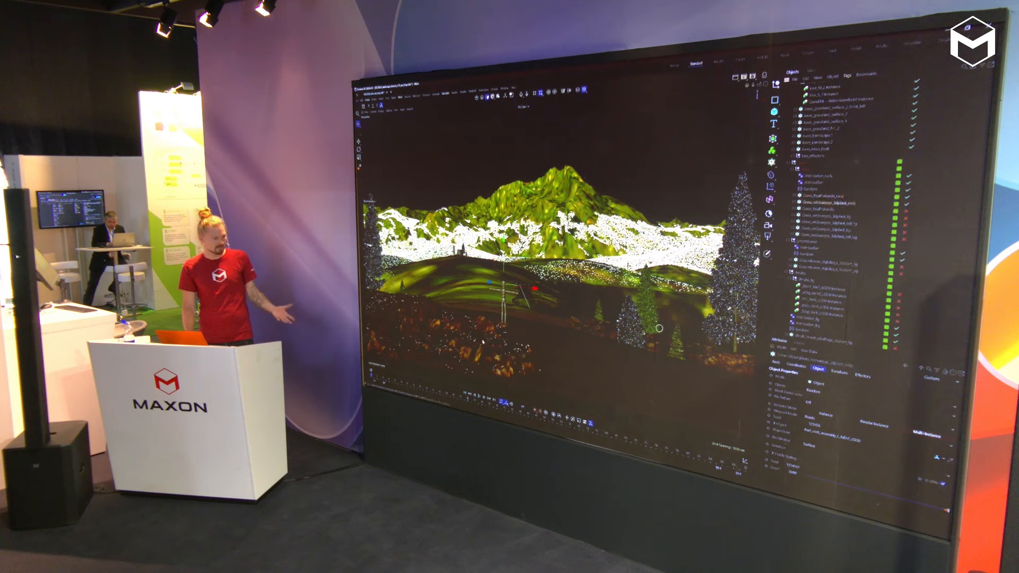
left_click(906, 211)
left_click(830, 216)
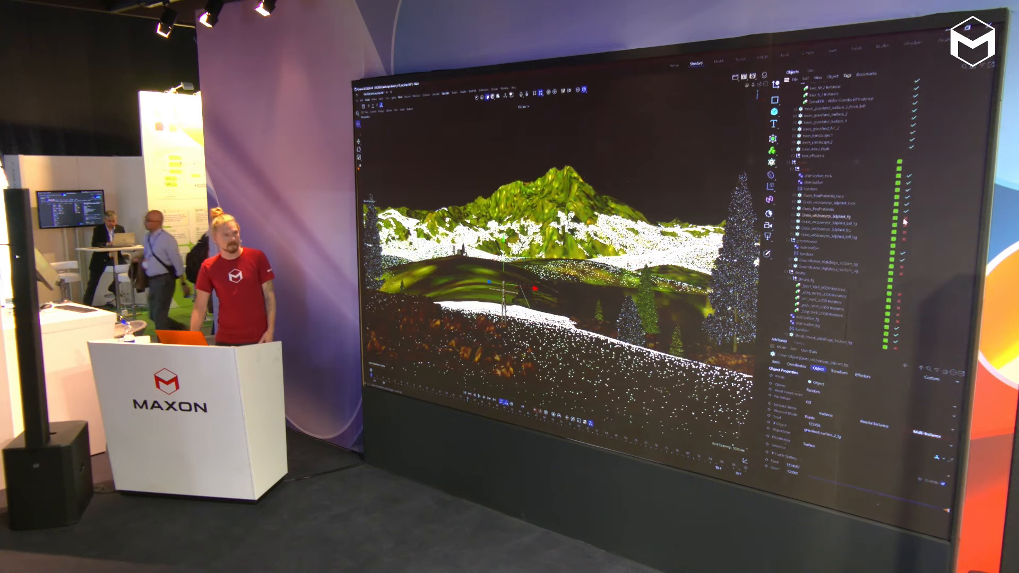
left_click(906, 219)
left_click(906, 225)
left_click(905, 232)
left_click(842, 231)
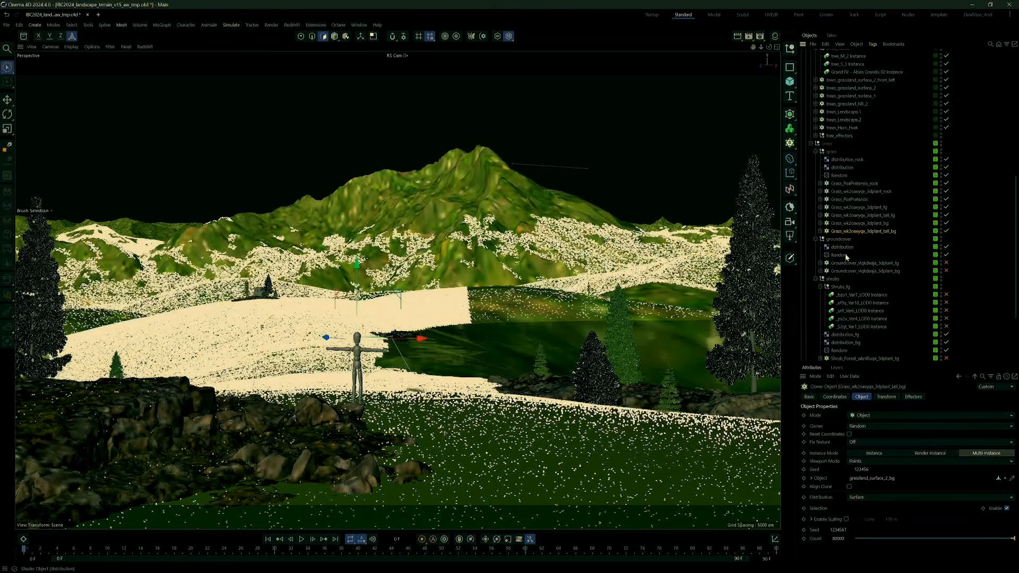
Enable the foreground and background groundcover cloners, plus all shrub instances and shrub cloners
left_click(865, 264)
left_click(882, 271)
left_click(947, 264)
left_click(947, 271)
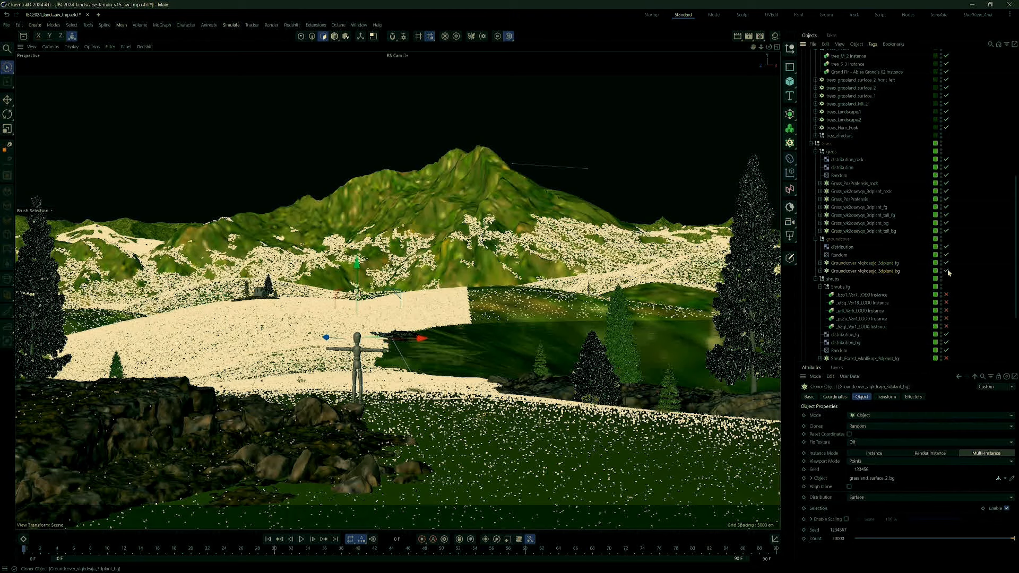
left_click_drag(1016, 242, 1006, 276)
left_click_drag(946, 219, 947, 291)
left_click(971, 280)
Inspect the instances inside the tall foreground grass, rock grass, trees_grassland_hill_2 and trees_grassland_surface_2_front_left cloners
scroll(860, 223, "up", 3)
left_click(820, 187)
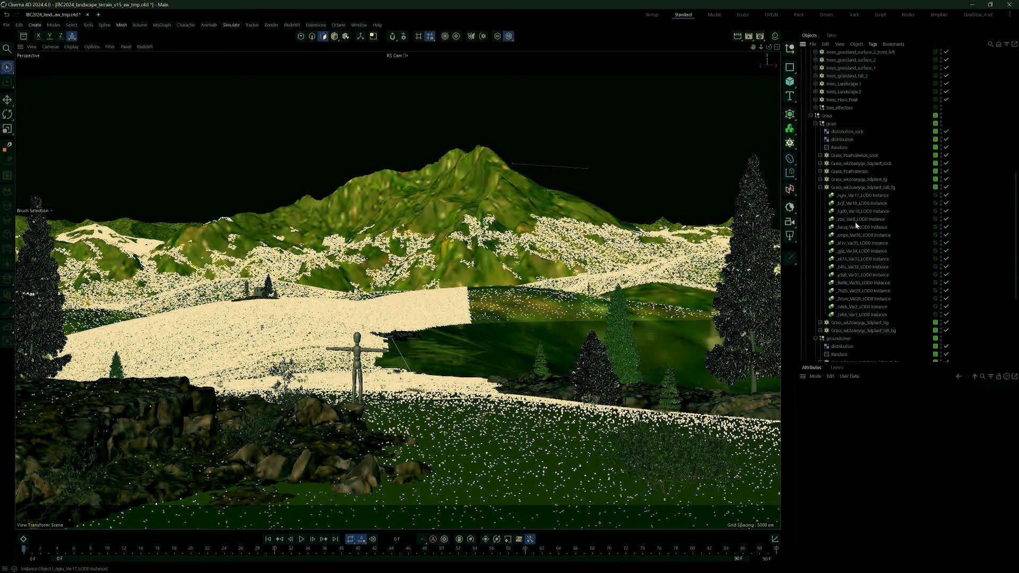
left_click(821, 188)
left_click(821, 163)
left_click(821, 163)
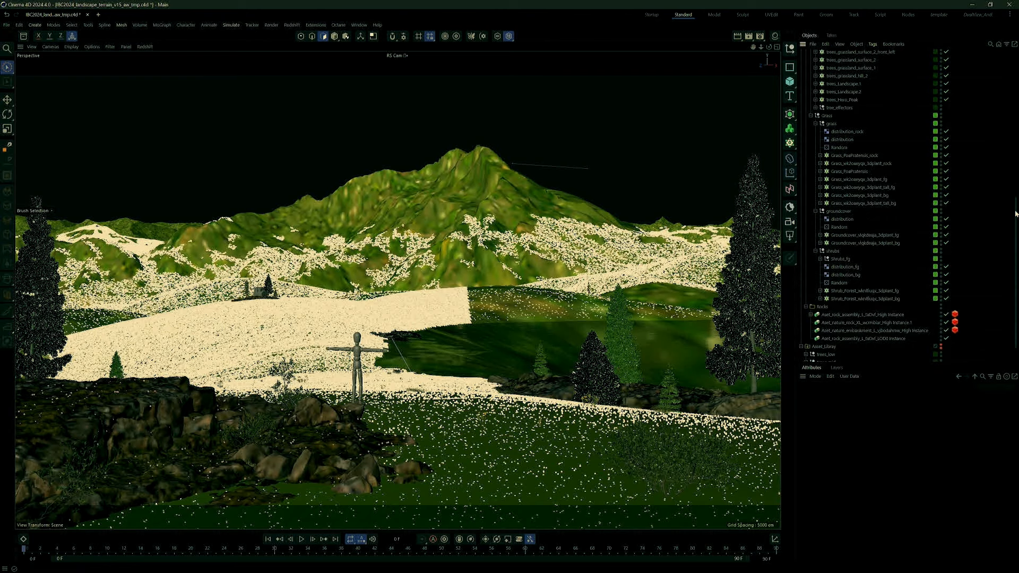
scroll(1015, 214, "up", 5)
left_click(816, 188)
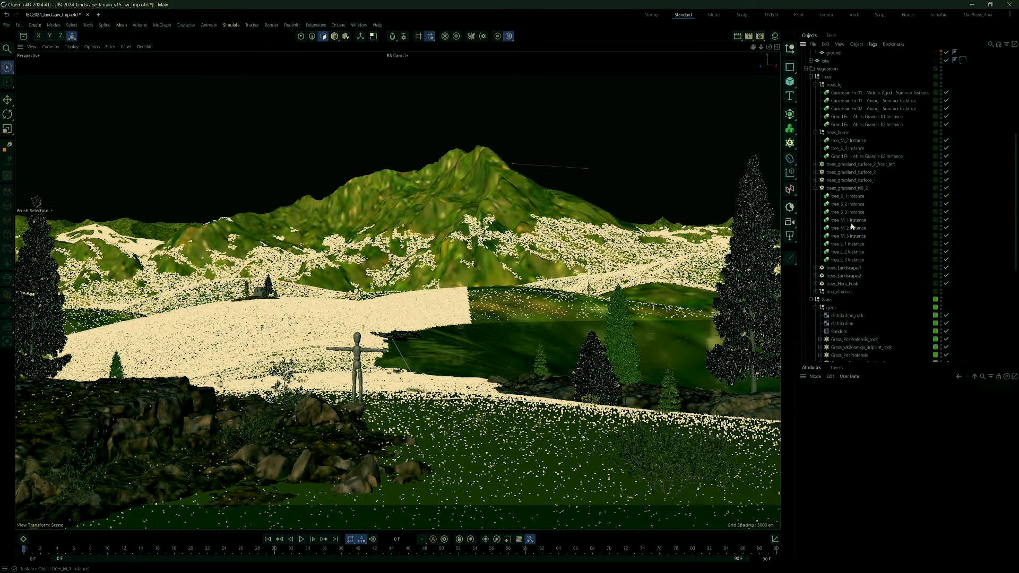
left_click(816, 188)
left_click(816, 164)
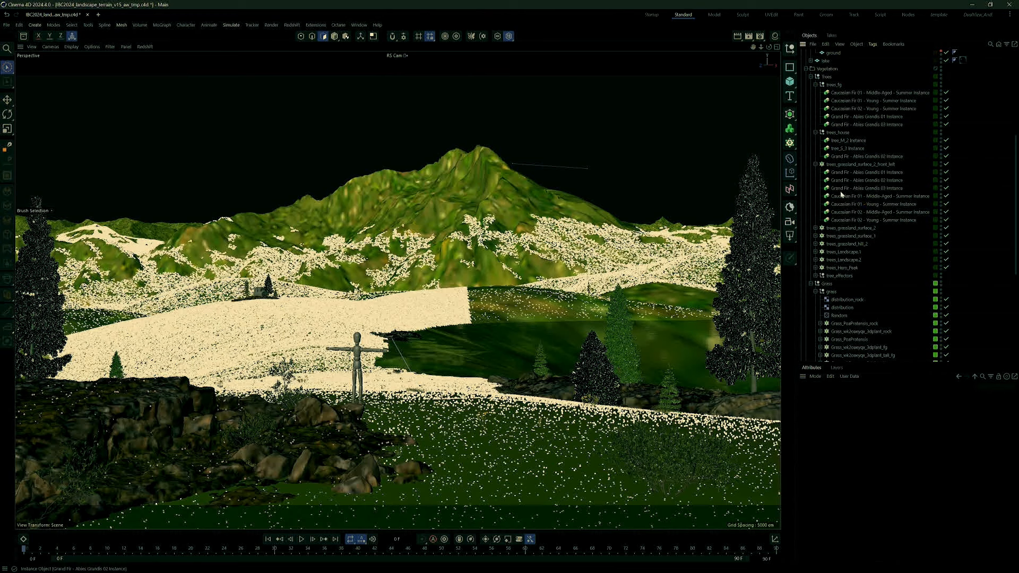
left_click(816, 164)
Inspect the tree objects in the trees_low group of the Asset_Library null and collapse the group again
scroll(1014, 173, "down", 5)
left_click(836, 319)
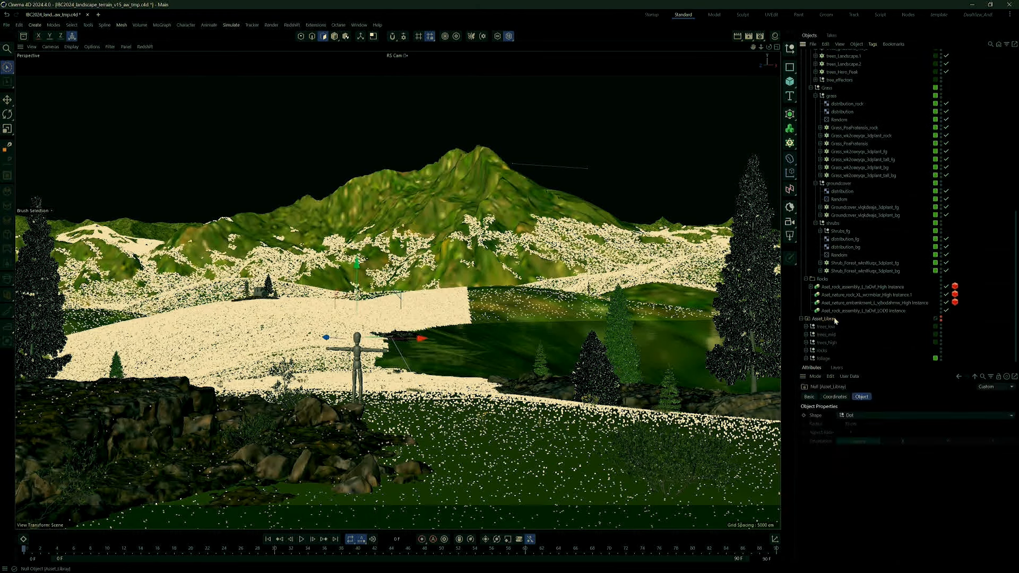
left_click(831, 328)
left_click(806, 327)
scroll(880, 312, "down", 1)
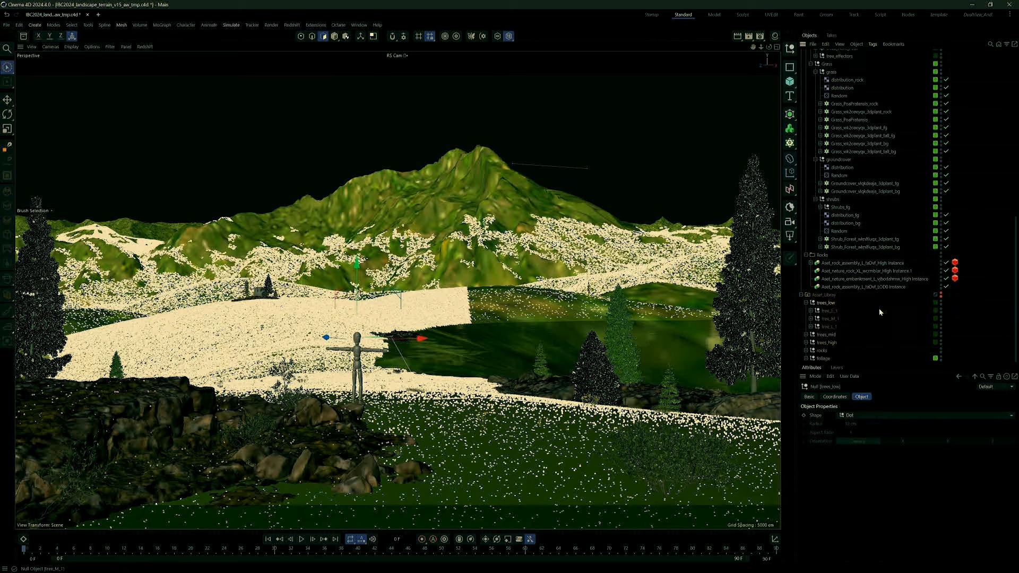
left_click(808, 303)
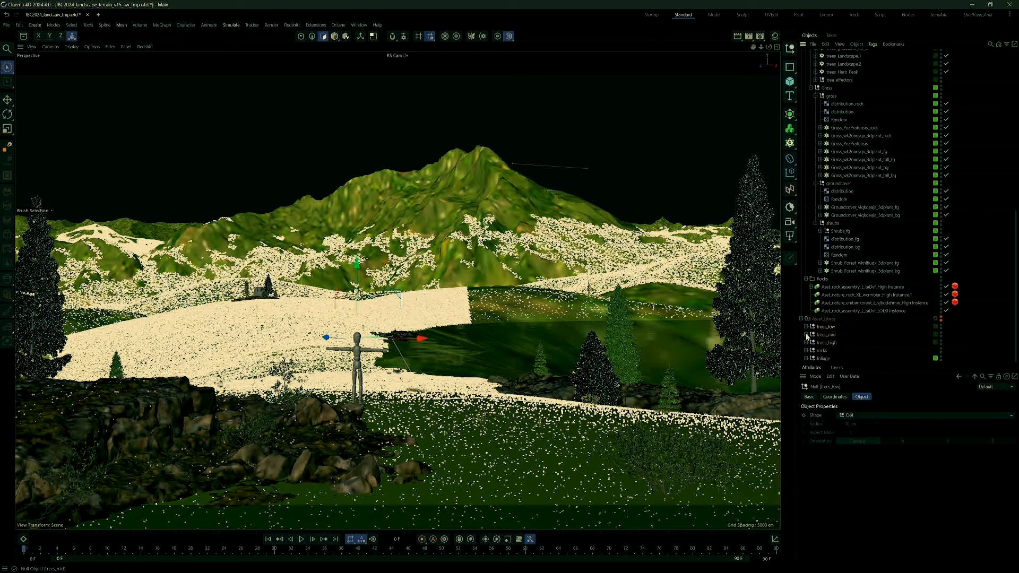
Inspect the tree objects in the trees_mid and trees_high groups of the Asset_Library null, collapsing each group again
left_click(807, 335)
scroll(843, 282, "down", 3)
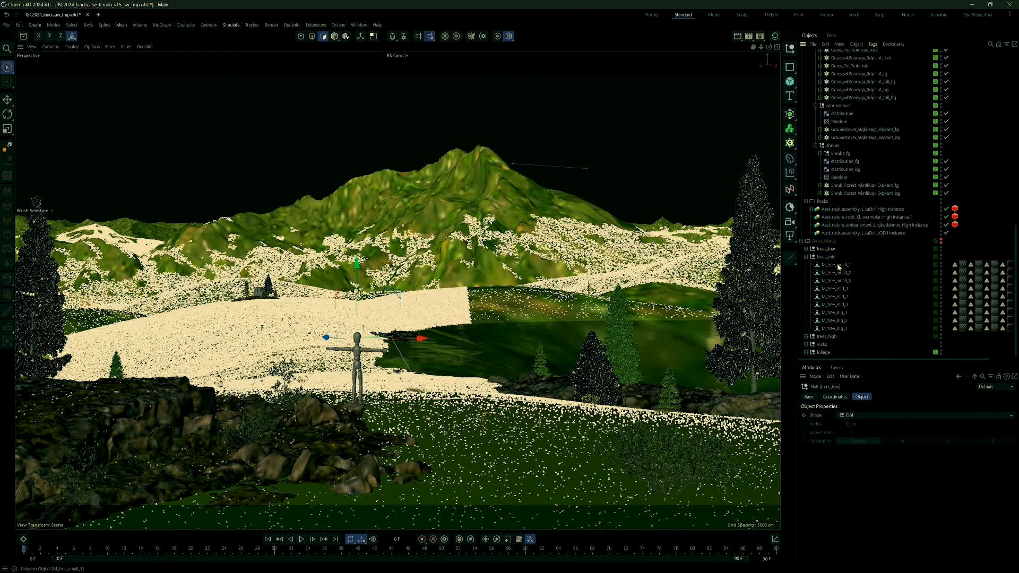
left_click(807, 257)
left_click(830, 343)
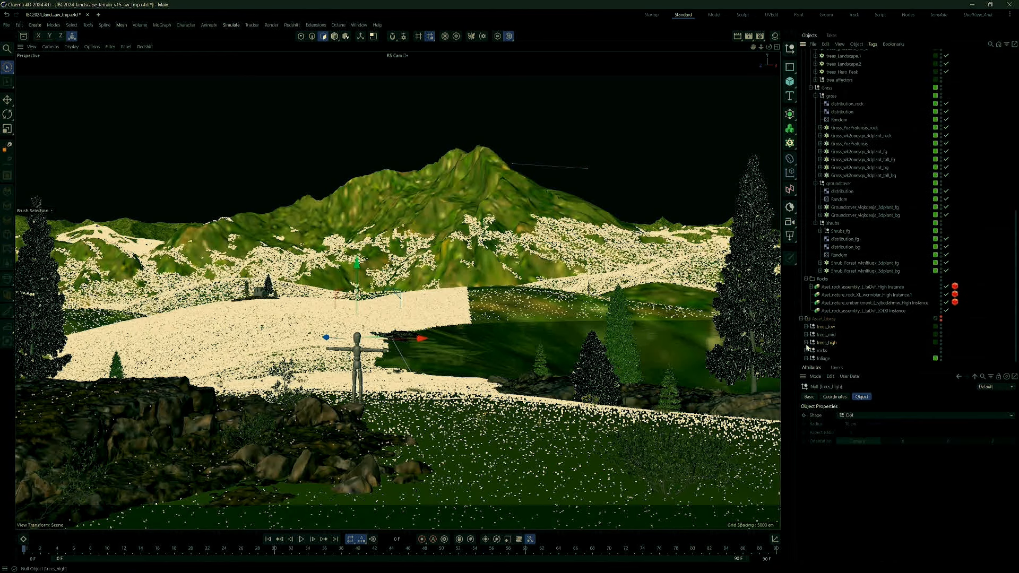
left_click(807, 343)
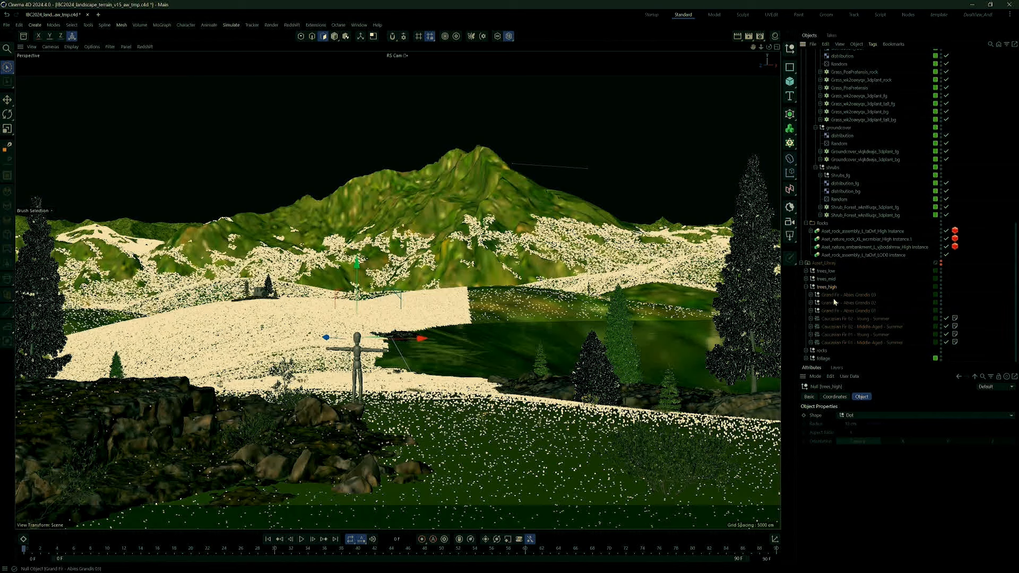
left_click(806, 287)
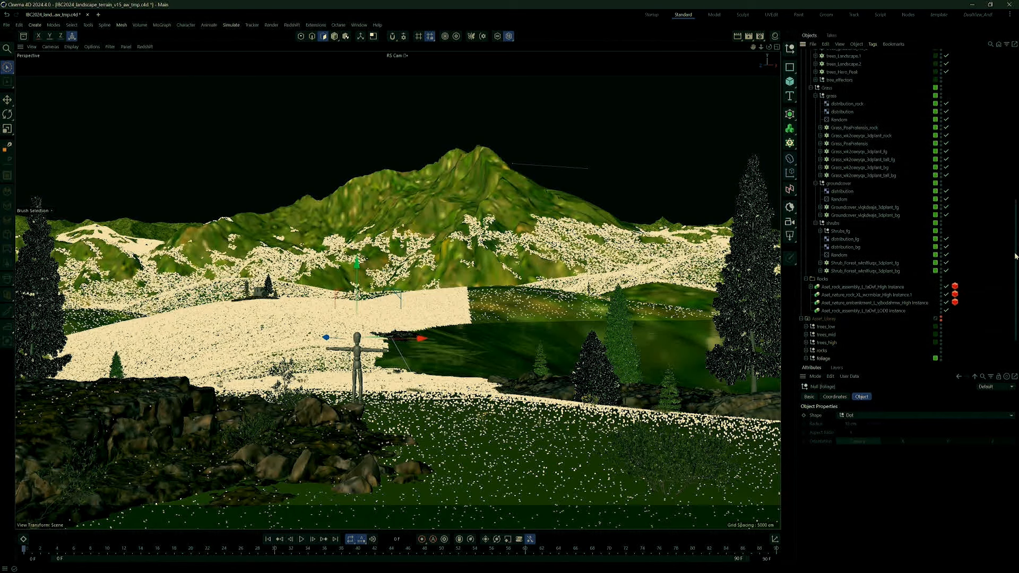
Inspect the foliage group's grass and groundcover plant variants in the Asset_Library and collapse the groups again
left_click(806, 358)
left_click(842, 322)
left_click(838, 326)
left_click(811, 334)
left_click_drag(1015, 305, 1015, 322)
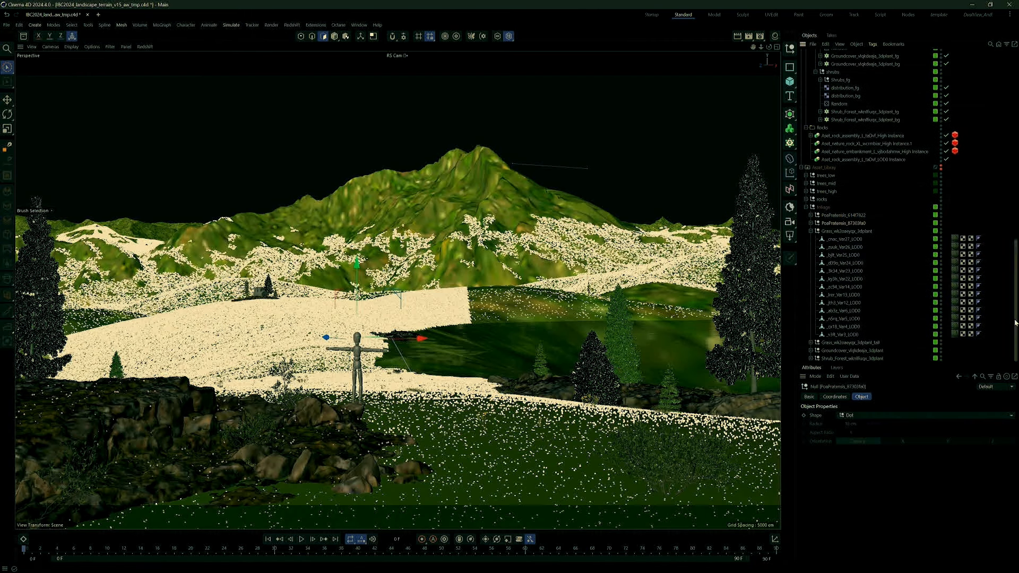
left_click(811, 231)
left_click(811, 350)
left_click_drag(1015, 282, 1017, 334)
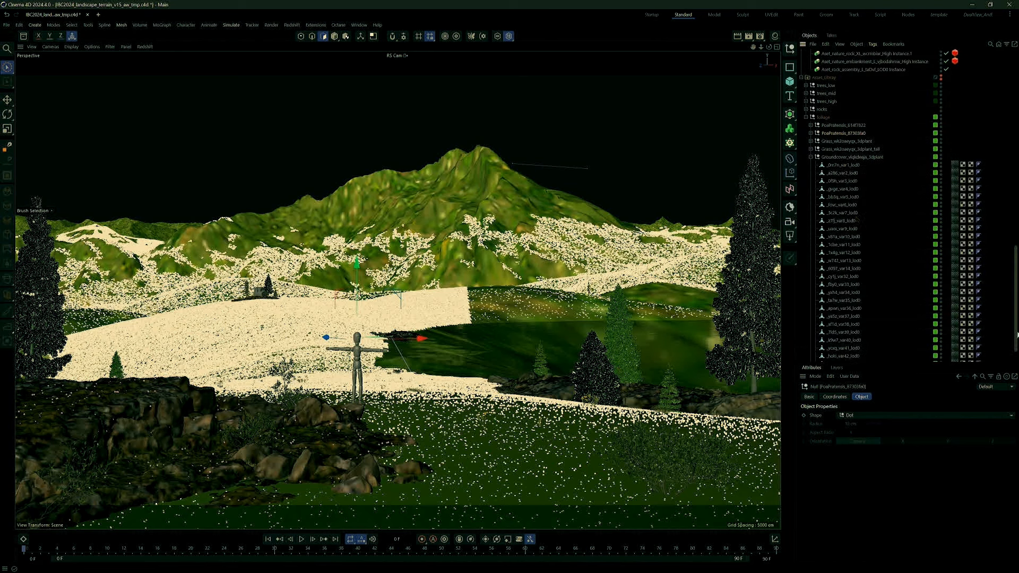
left_click(811, 158)
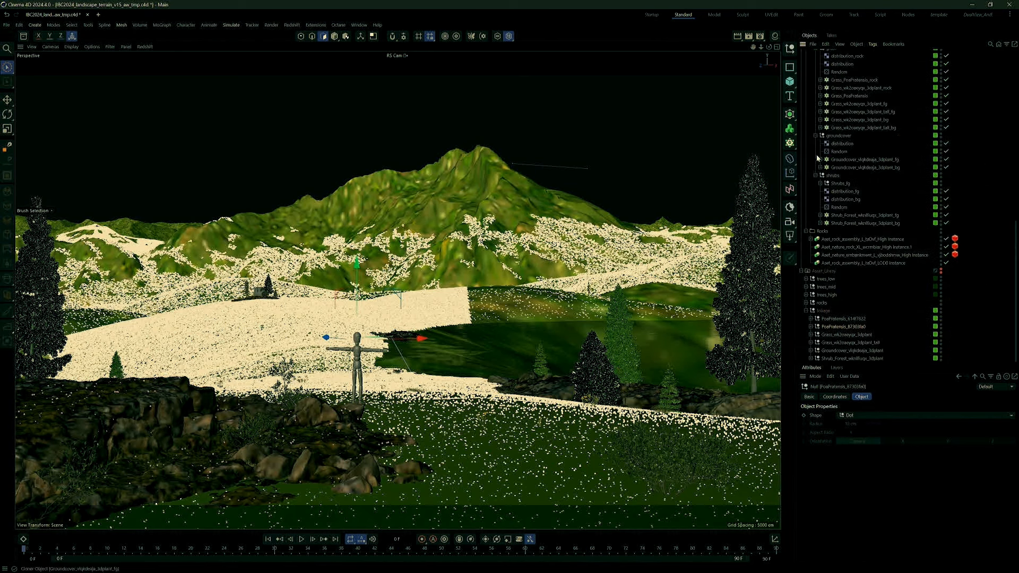
left_click(835, 312)
left_click(806, 310)
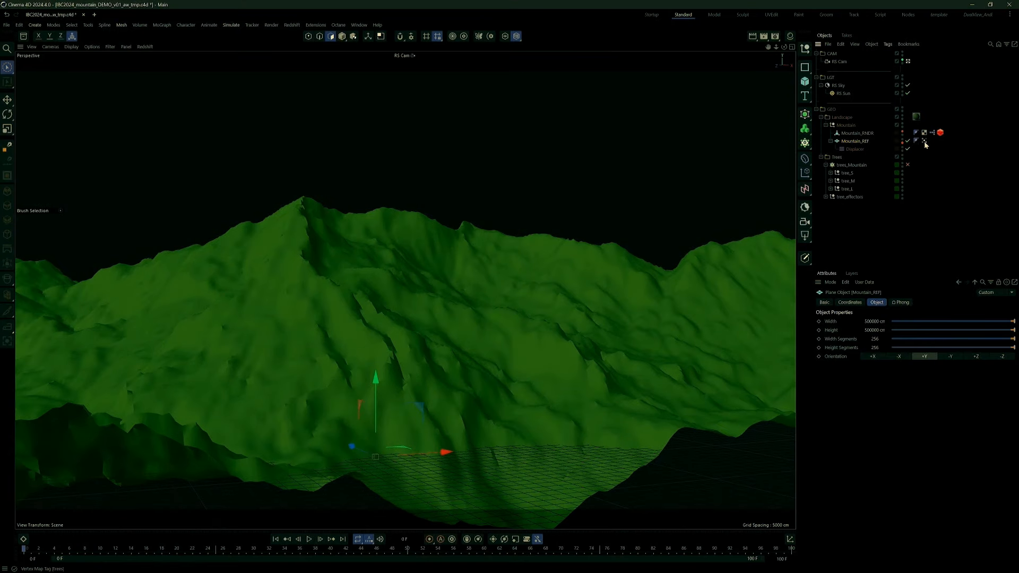
In the mountain demo scene, display the trees vertex map of Mountain_REF and examine its trees_terrain_mask field layer
left_click(925, 141)
left_click(892, 349)
key("s")
left_click(879, 250)
left_click(860, 204)
left_click(925, 141)
left_click_drag(520, 331, 557, 323, "alt")
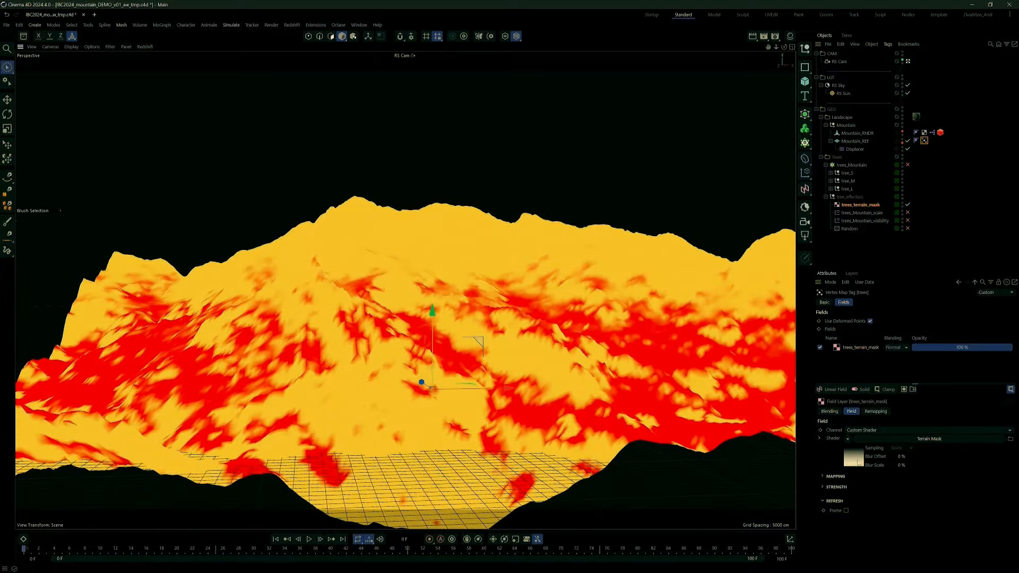
Open the Terrain Mask shader and try different Max Altitude and Noise Height values for the altitude masking
left_click(926, 439)
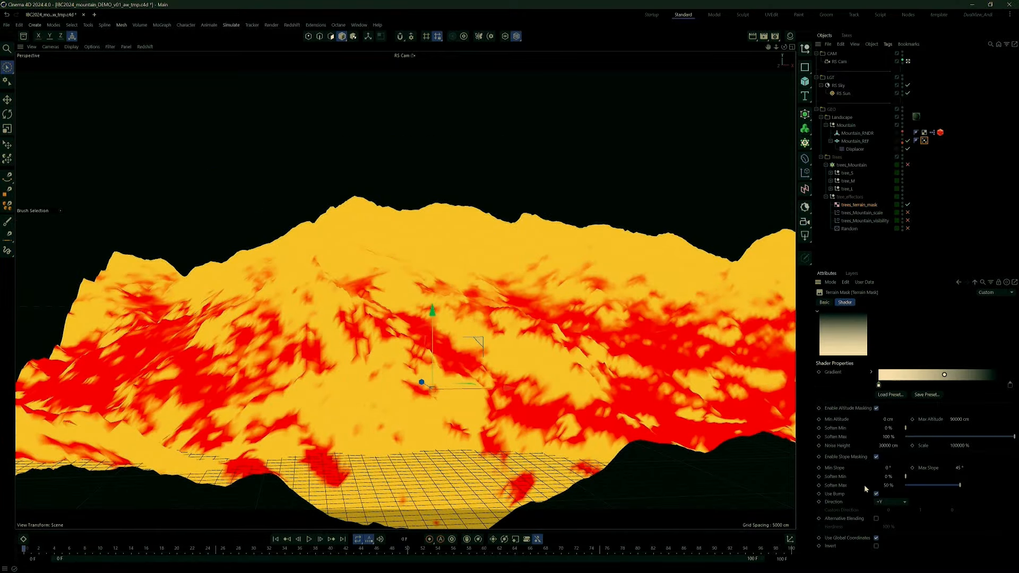
left_click(969, 419)
key("Down")
key("Down")
key("Down")
key("Up")
key("Up")
key("Up")
left_click(887, 446)
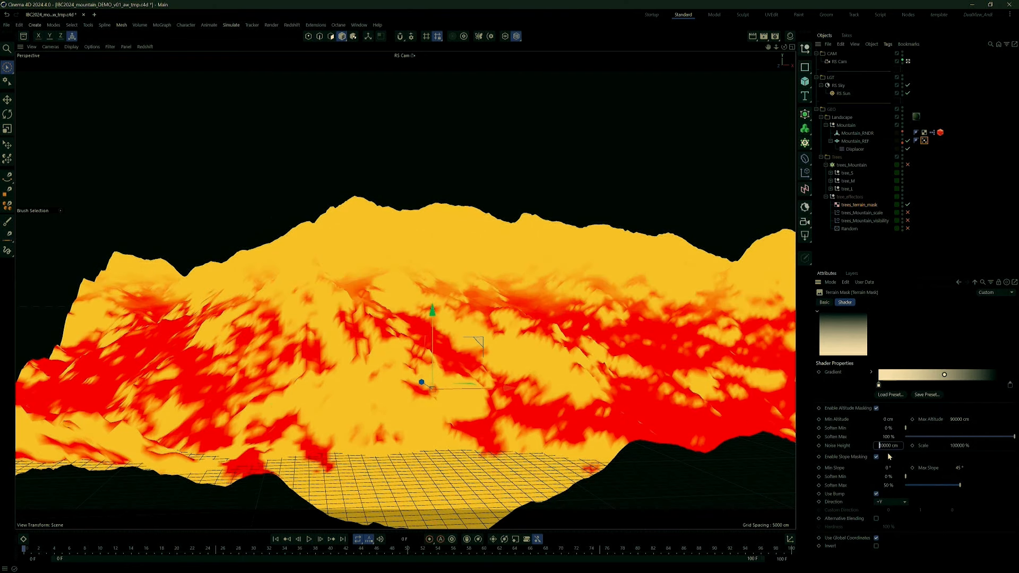
Try lower and higher Max Slope values in the Terrain Mask shader
left_click(958, 468)
key("Down")
key("Down")
key("Up")
key("Up")
key("Up")
key("Up")
key("Down")
key("Down")
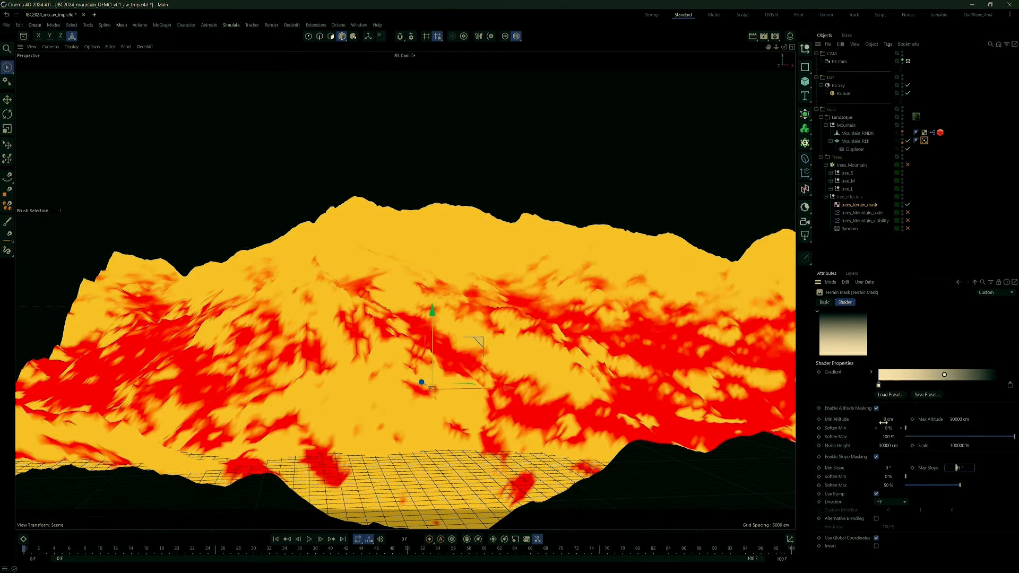
Enable the trees_Mountain cloner and its trees_Mountain_visibility effector to limit the trees to the terrain mask
left_click(852, 165)
left_click(908, 165)
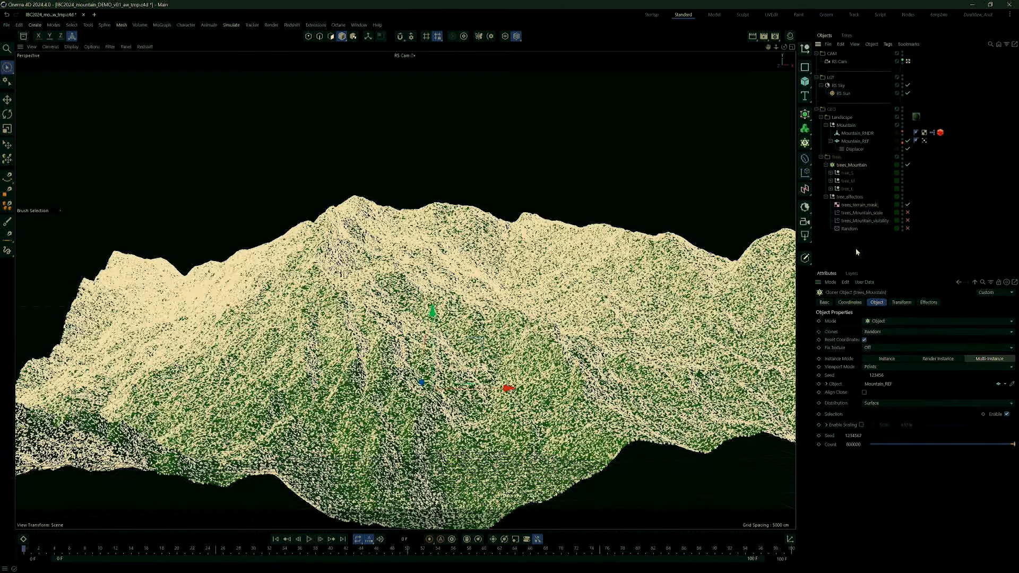
left_click(865, 220)
left_click_drag(853, 376, 854, 415)
left_click(908, 220)
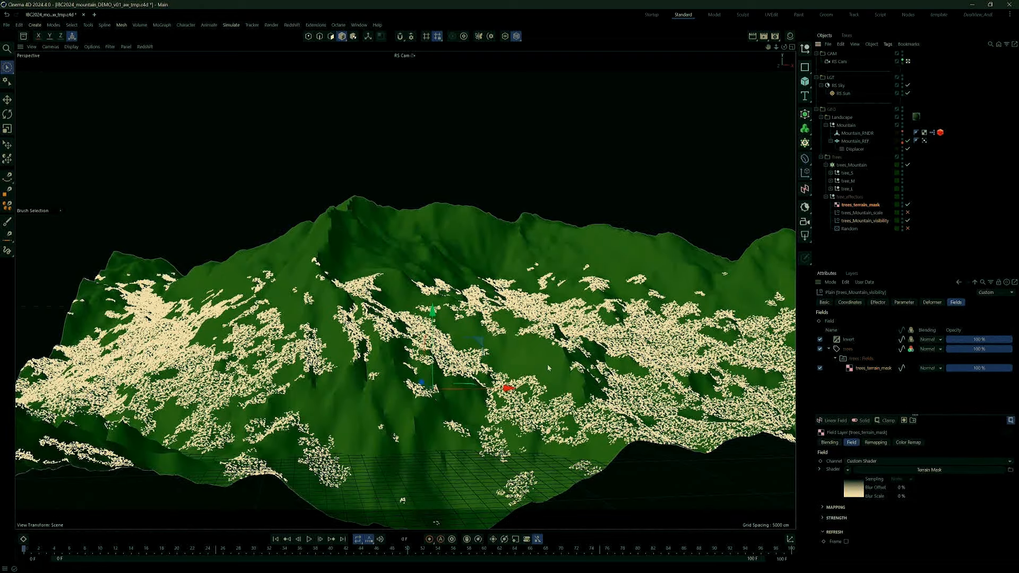
left_click_drag(629, 369, 573, 375, "alt")
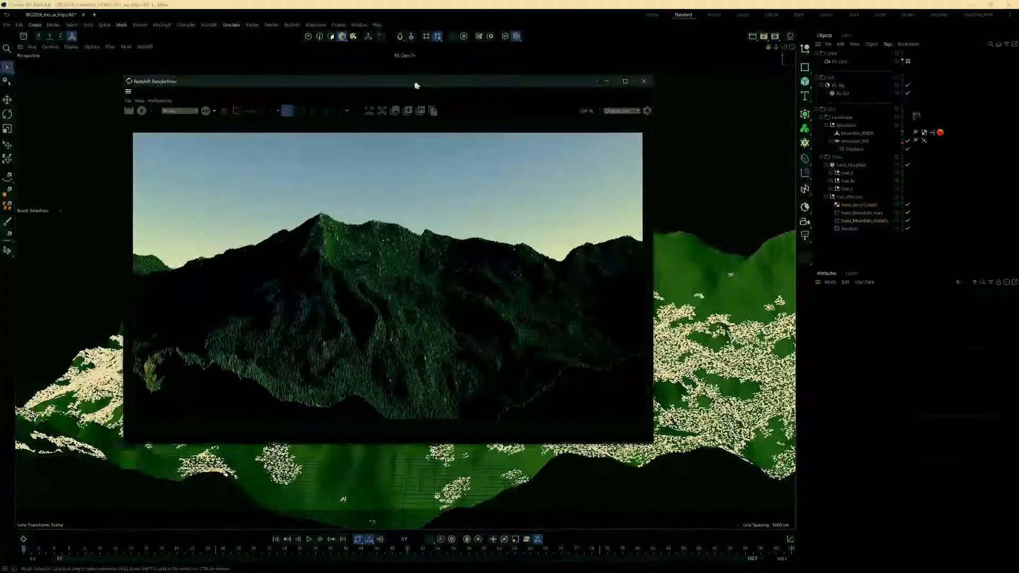
Start the interactive render in the Redshift RenderView and reframe the camera closer on the forested mountain slopes
left_click(134, 113)
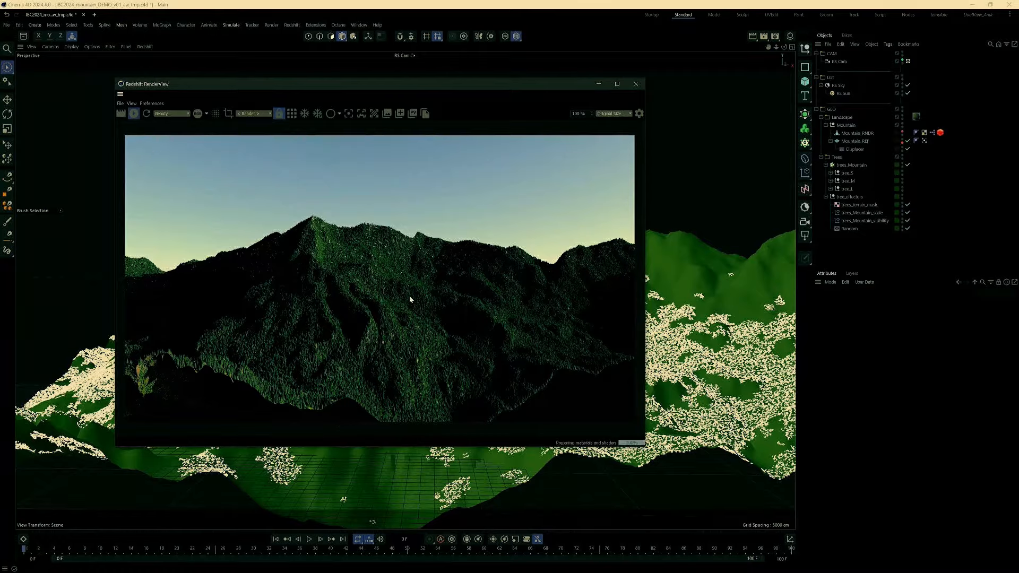
left_click_drag(447, 88, 460, 88)
left_click_drag(284, 338, 480, 301, "alt")
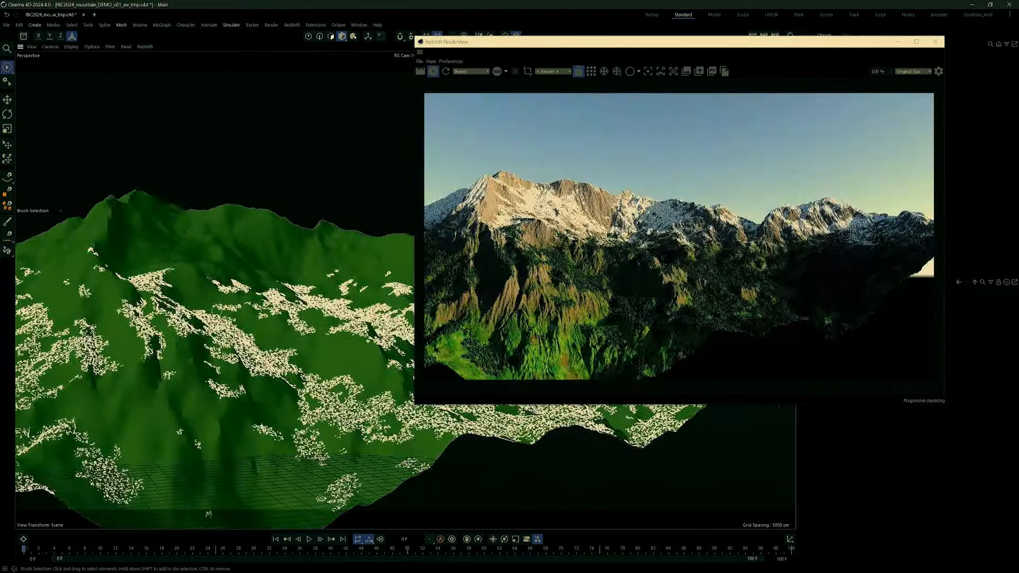
scroll(213, 313, "up", 3)
left_click_drag(318, 292, 269, 345, "alt")
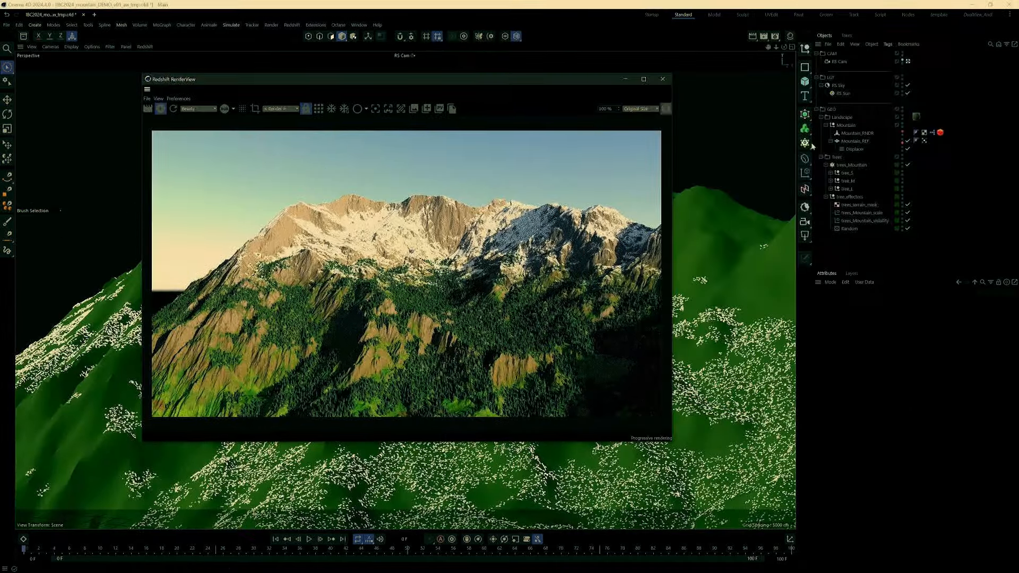
Disable the trees_Mountain_scale, trees_Mountain_visibility and Random effectors for comparison, and enable all three again
left_click(908, 212)
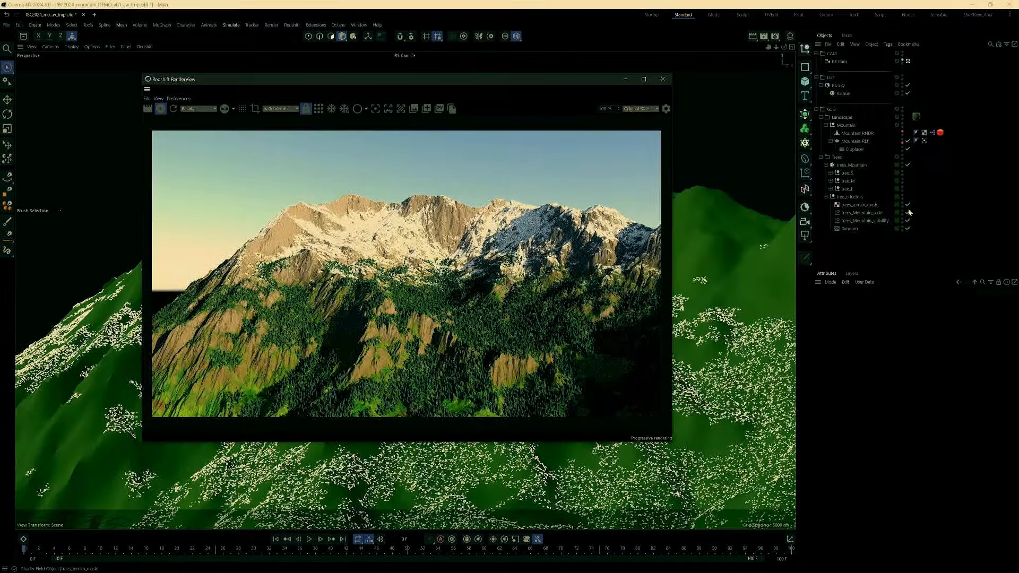
left_click(908, 221)
left_click(908, 228)
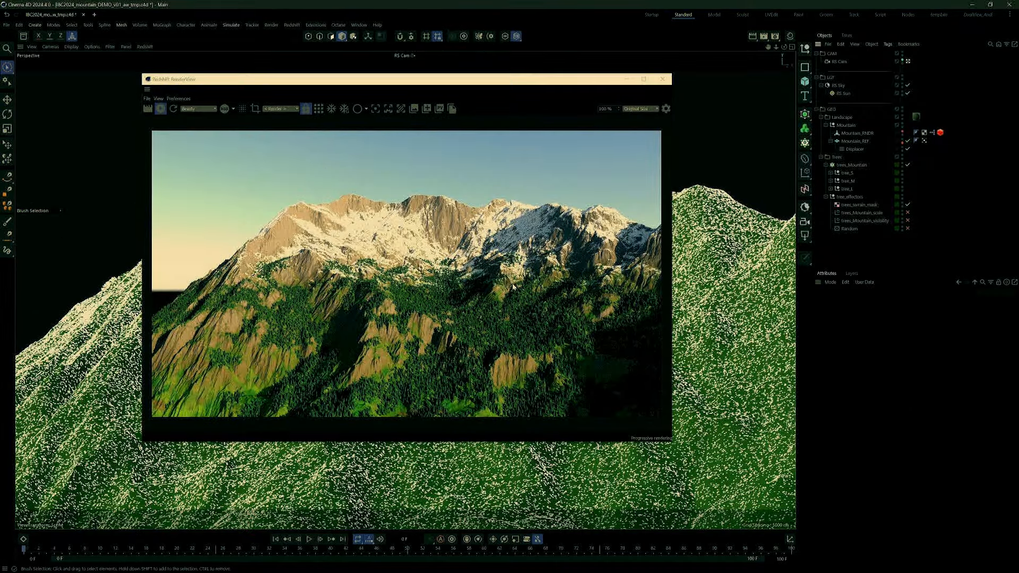
left_click(908, 212)
left_click(908, 220)
left_click(907, 229)
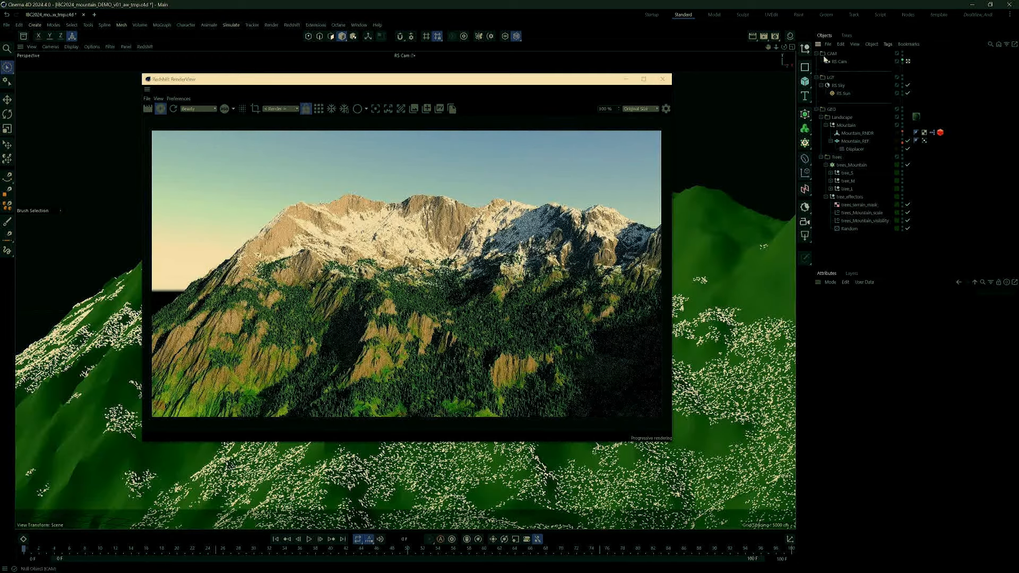
Open the Terrain Mask shader of trees_terrain_mask, set Max Altitude to 70000 cm and lower the Max Slope
left_click(858, 205)
left_click(853, 361)
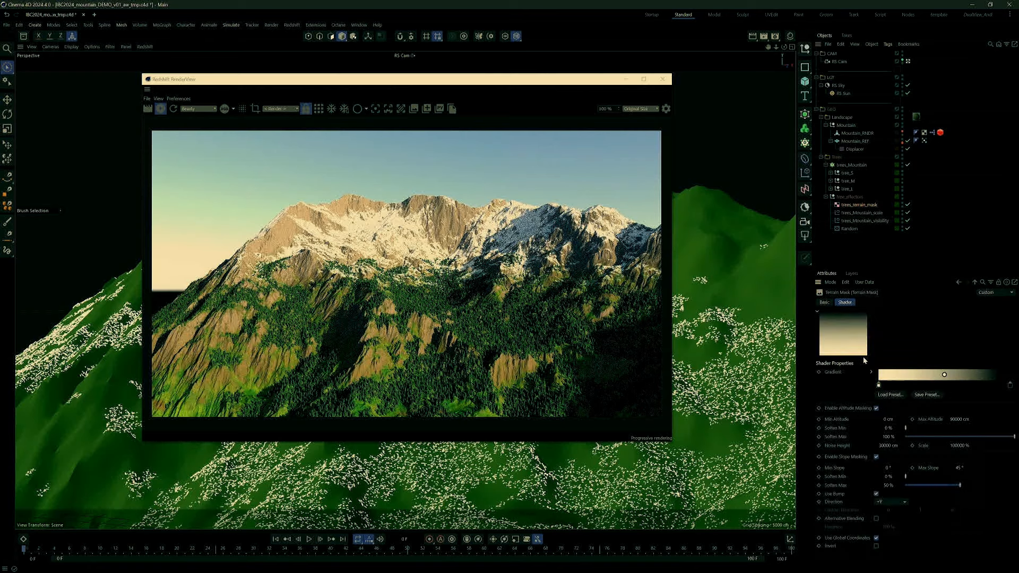
left_click_drag(959, 419, 950, 419)
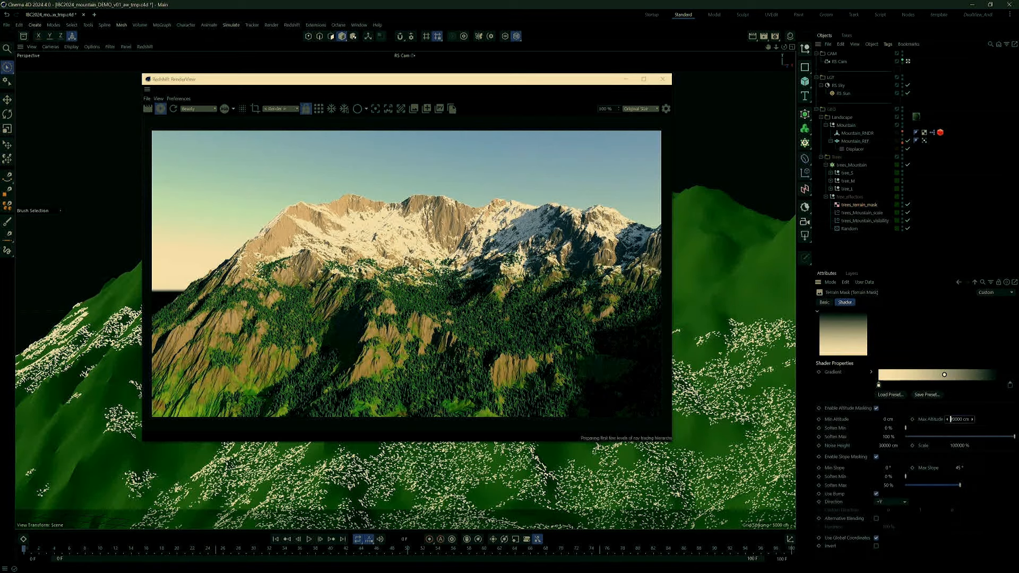
left_click_drag(959, 468, 954, 478)
Leave the RS Cam view and set the Terrain Mask's Max Slope to 65° and Max Altitude to 160000 cm
left_click_drag(445, 80, 582, 42)
left_click(908, 62)
left_click_drag(621, 458, 478, 467, "alt")
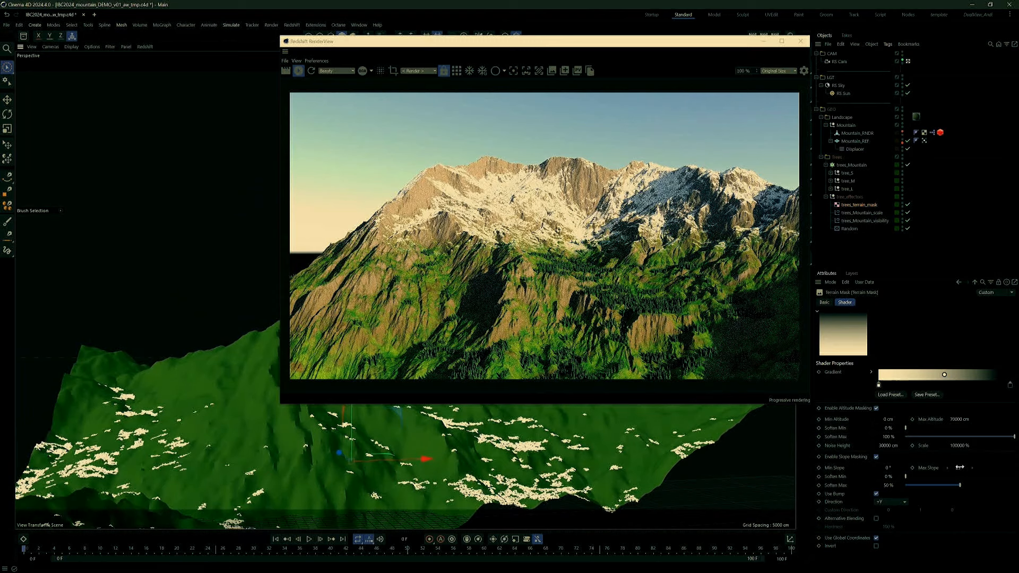
left_click_drag(111, 302, 189, 267, "alt")
scroll(189, 267, "up", 3)
left_click_drag(959, 468, 991, 455)
left_click_drag(958, 419, 958, 424)
type("160000")
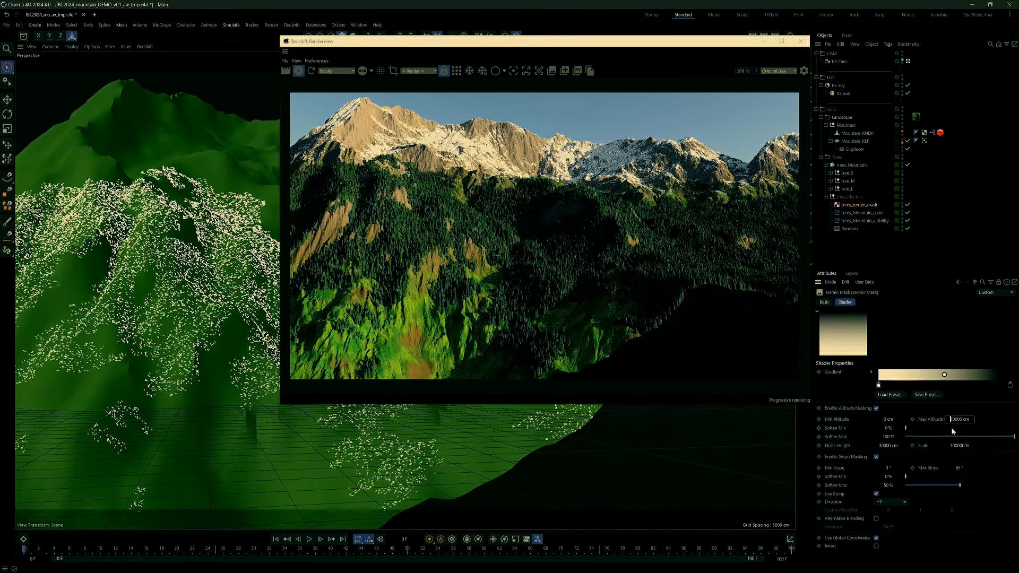
key("Return")
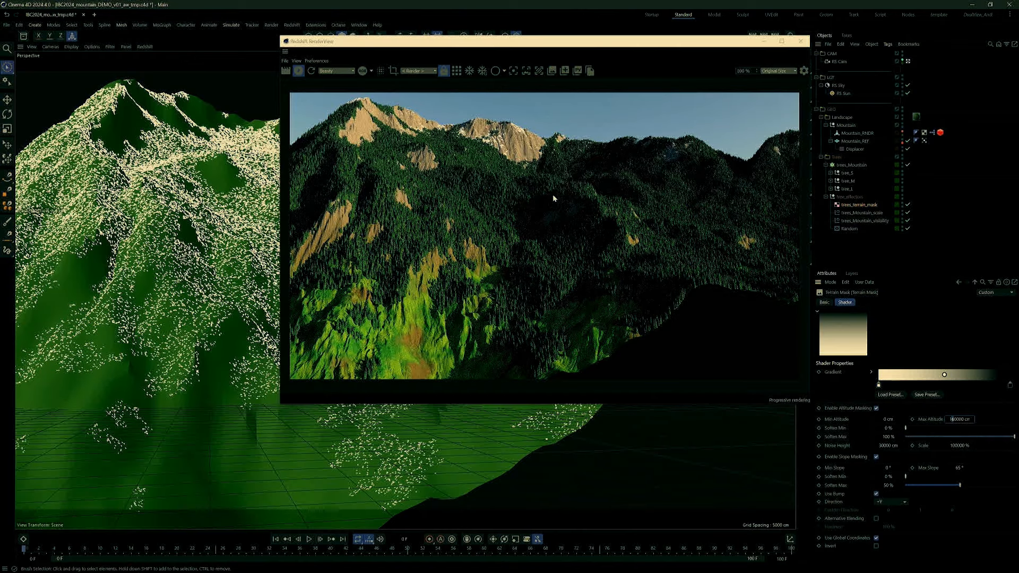
left_click_drag(154, 303, 200, 371, "alt")
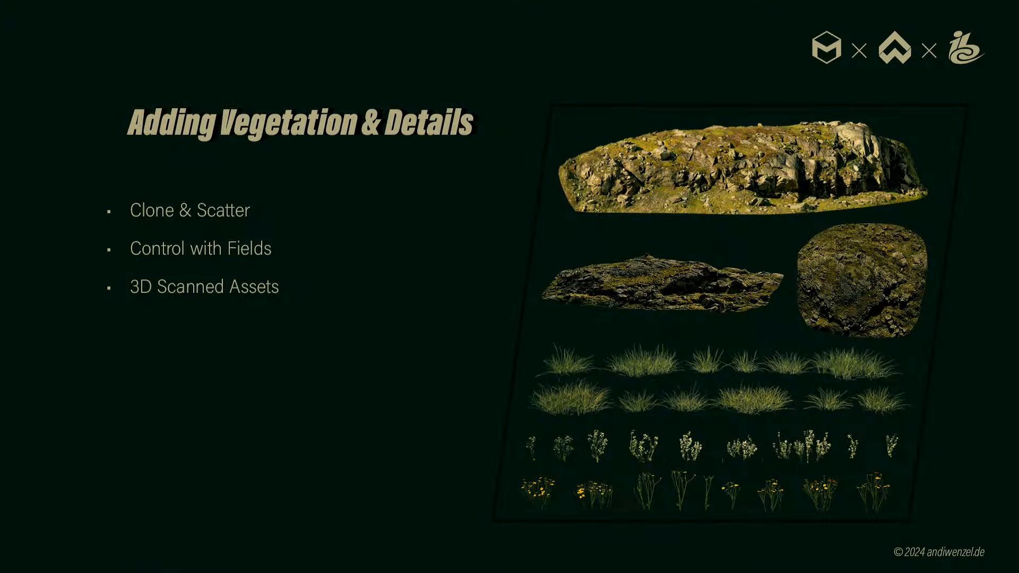
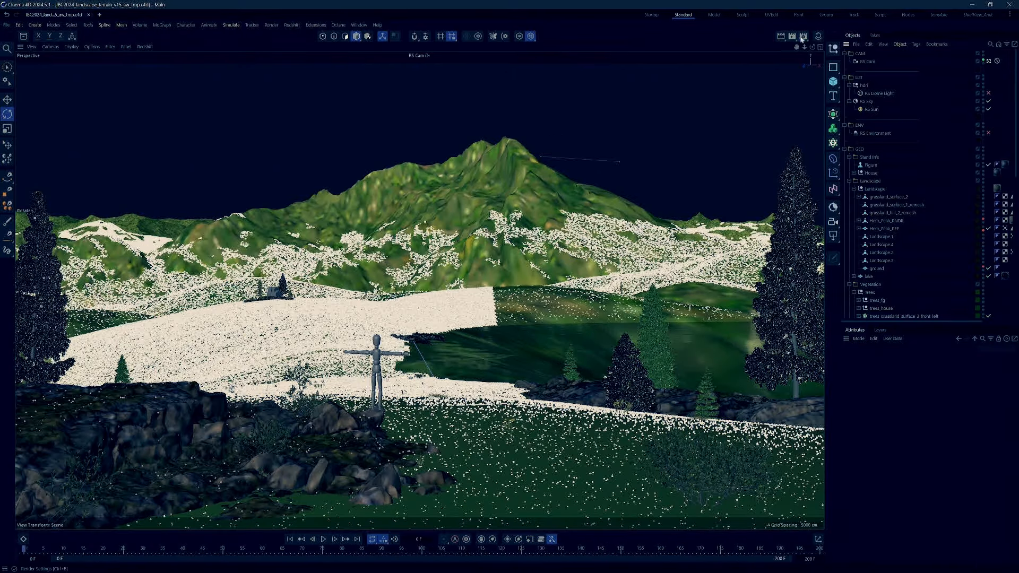
Open the render settings in an enlarged window and show the Redshift AOV settings
left_click(800, 36)
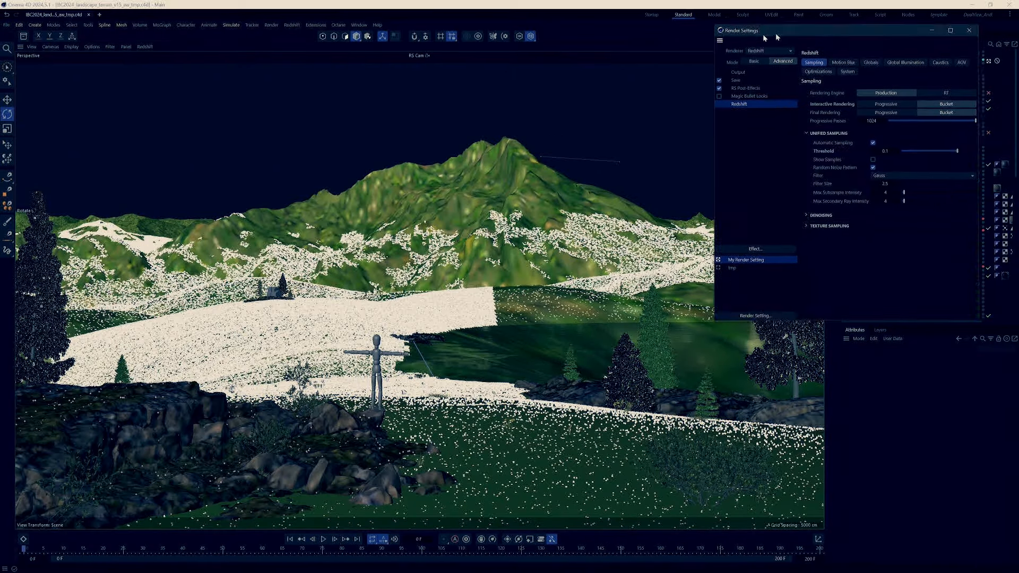
left_click_drag(765, 33, 526, 67)
left_click_drag(740, 353, 831, 407)
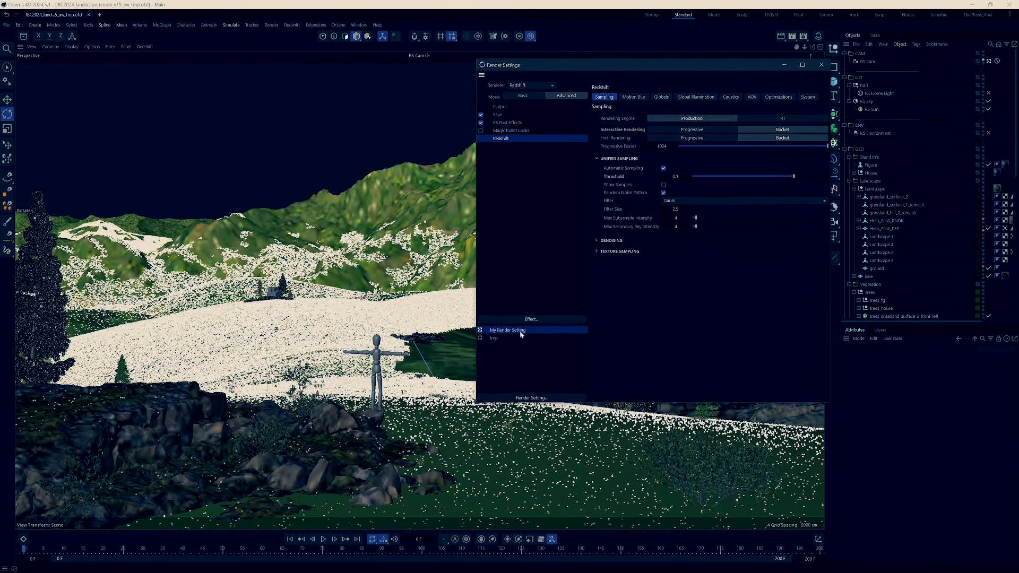
left_click(751, 97)
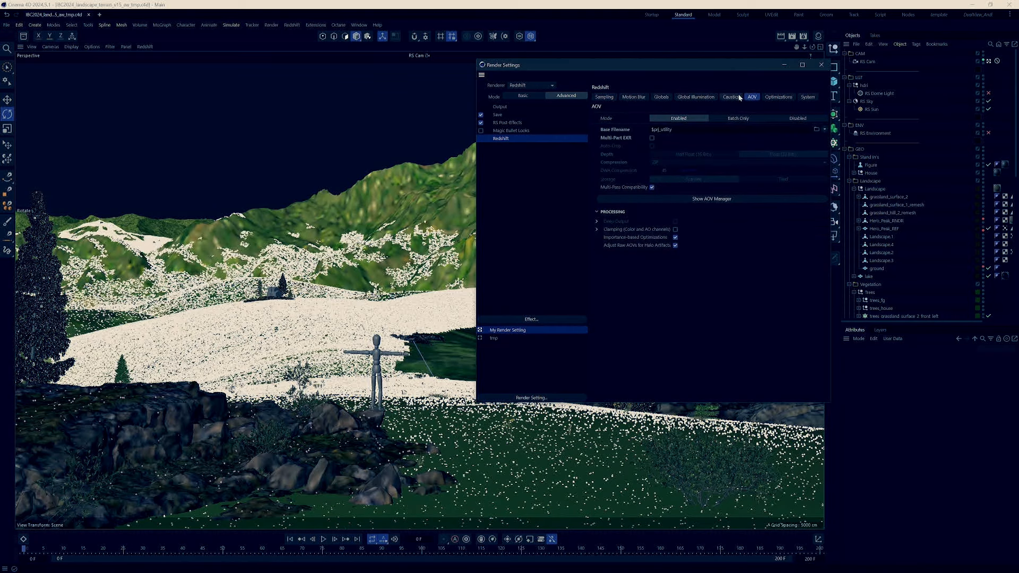
Open the AOV Manager, enlarge it and show the Beauty AOV's light group and output settings
left_click(713, 199)
left_click_drag(721, 194, 460, 151)
left_click(487, 173)
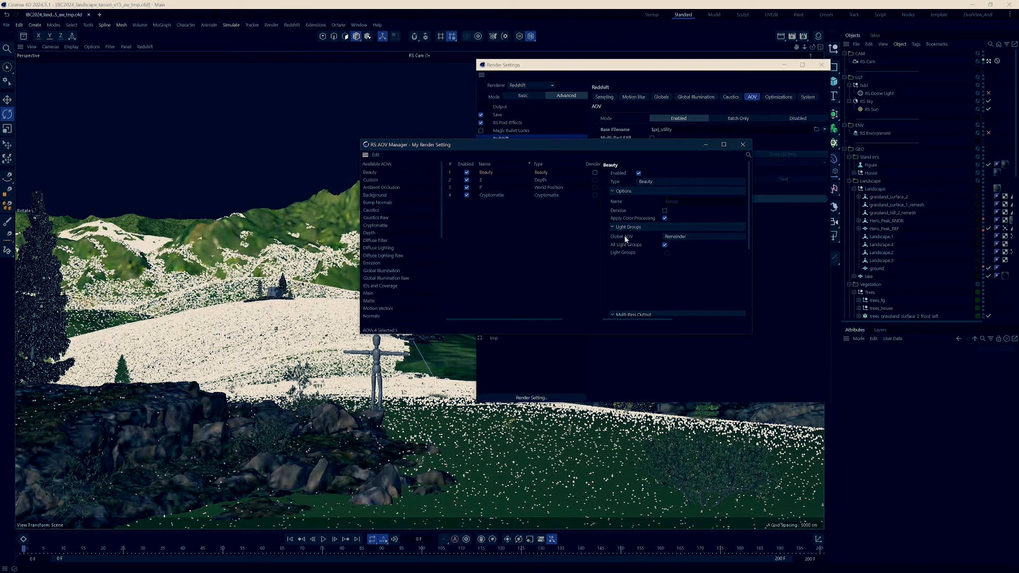
left_click(665, 245)
left_click_drag(756, 335, 837, 450)
left_click_drag(681, 353, 653, 352)
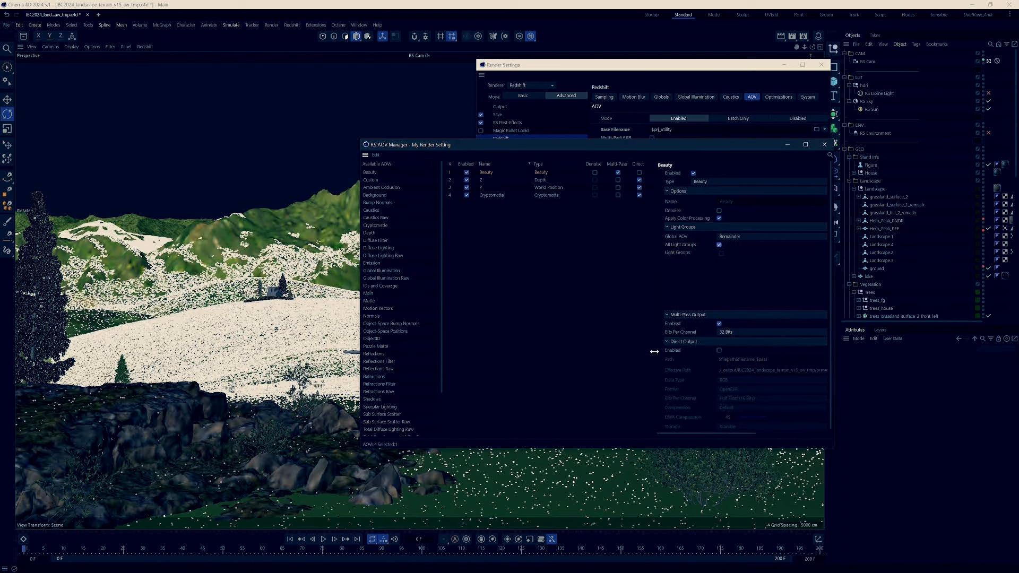
Review the Depth, World Position and Cryptomatte AOV settings, including the filter type options of the Depth AOV
left_click(482, 178)
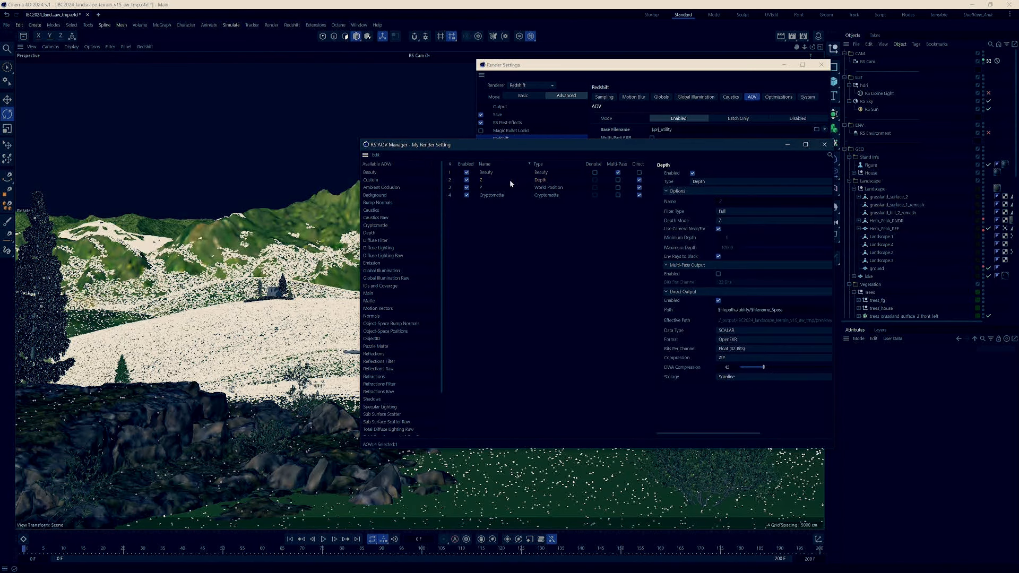
left_click(731, 211)
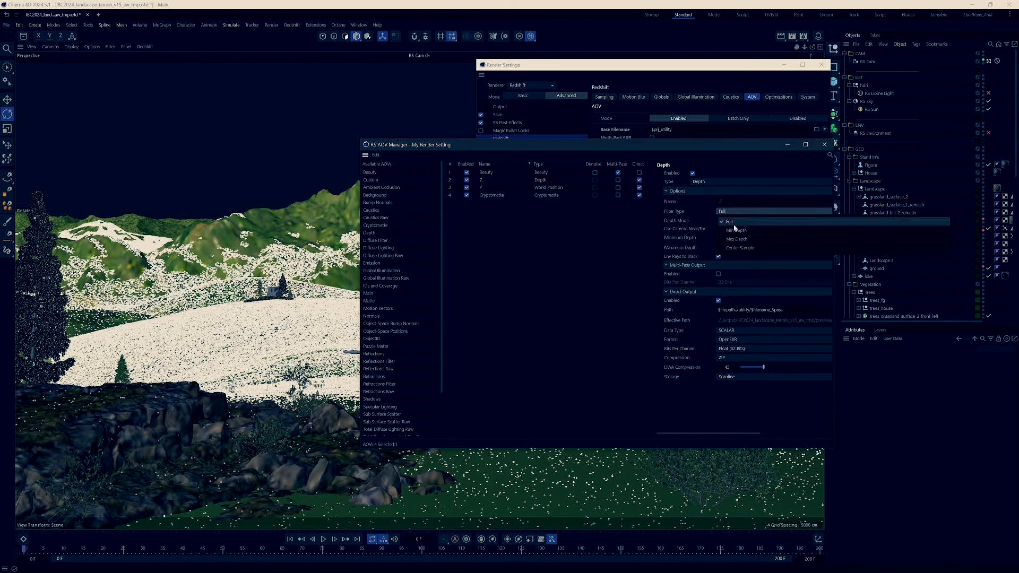
left_click(732, 150)
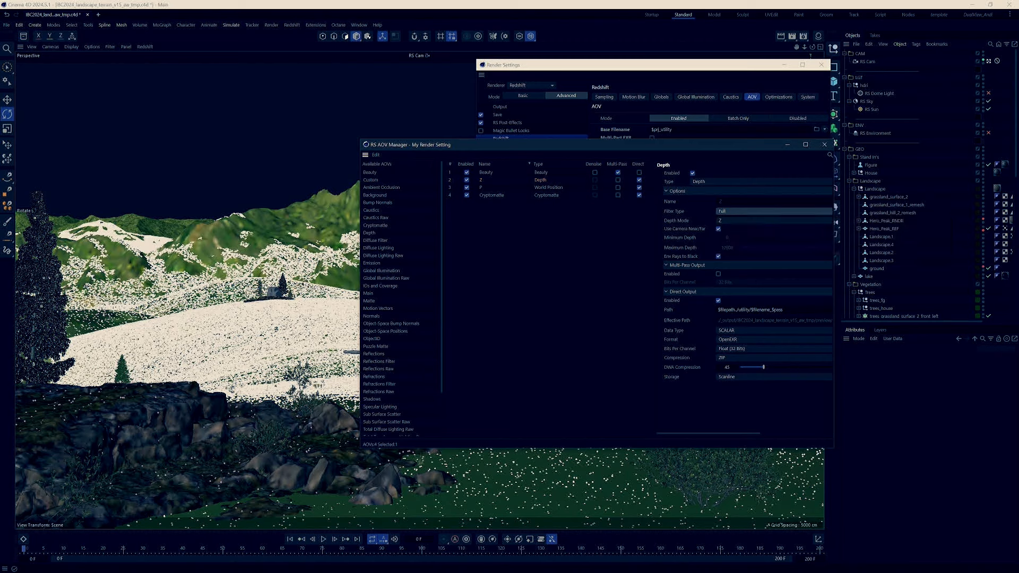
left_click(482, 187)
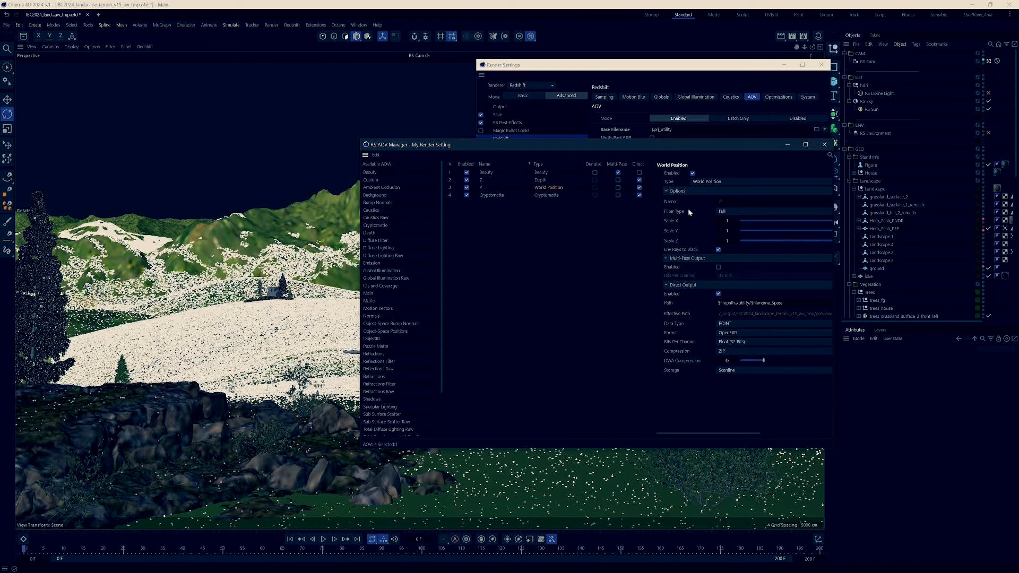
left_click(491, 195)
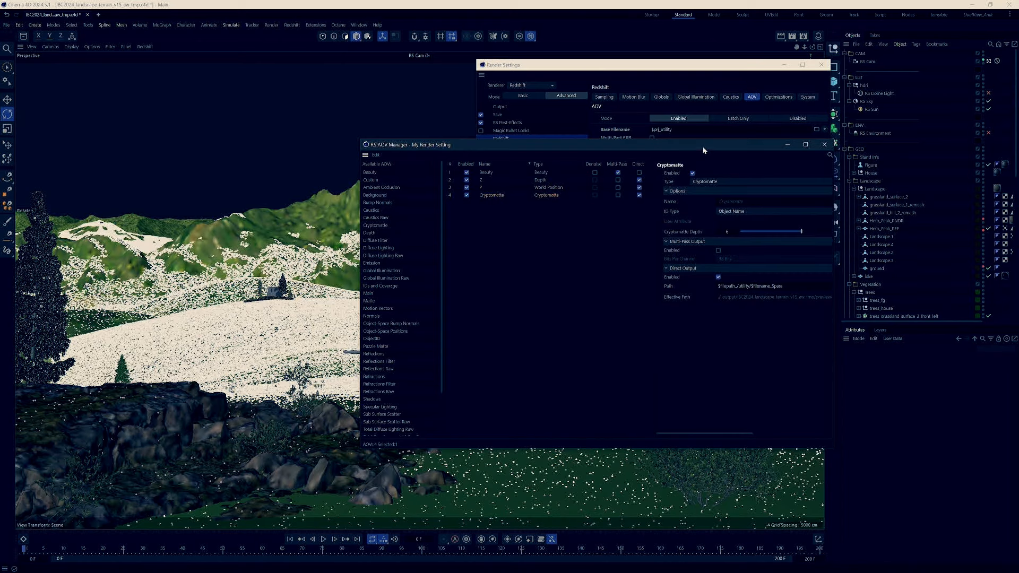
left_click_drag(704, 150, 608, 150)
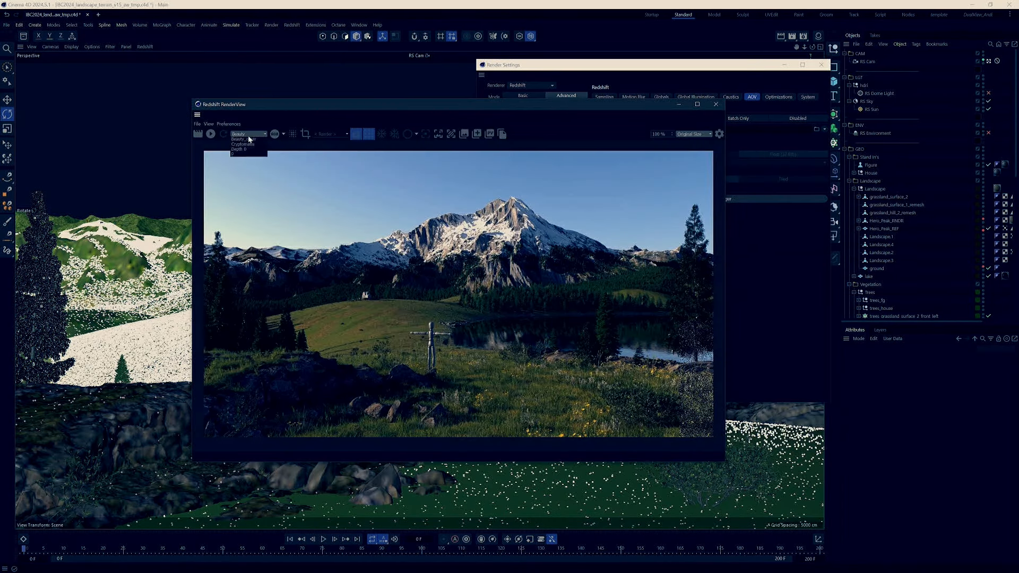
Preview the Beauty_other, Cryptomatte, Depth and P passes one by one in the Redshift RenderView and return to Beauty
left_click(250, 139)
left_click(254, 135)
left_click(261, 154)
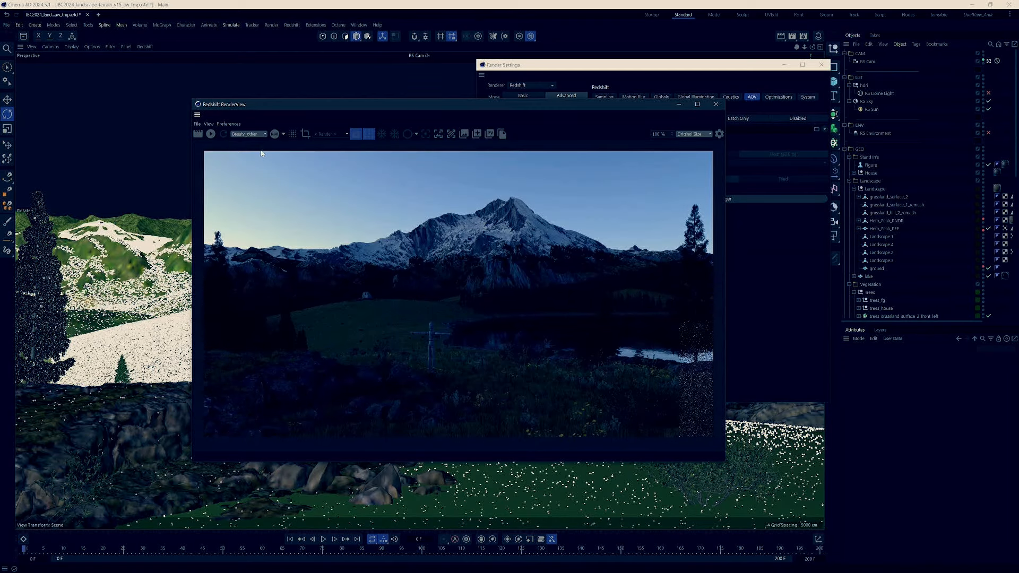
left_click(263, 134)
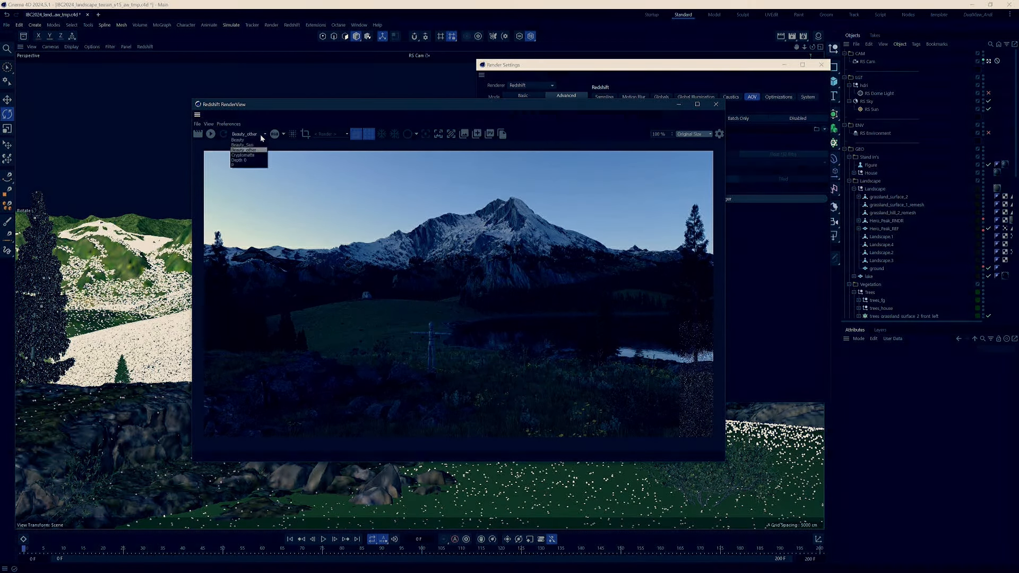
left_click(256, 157)
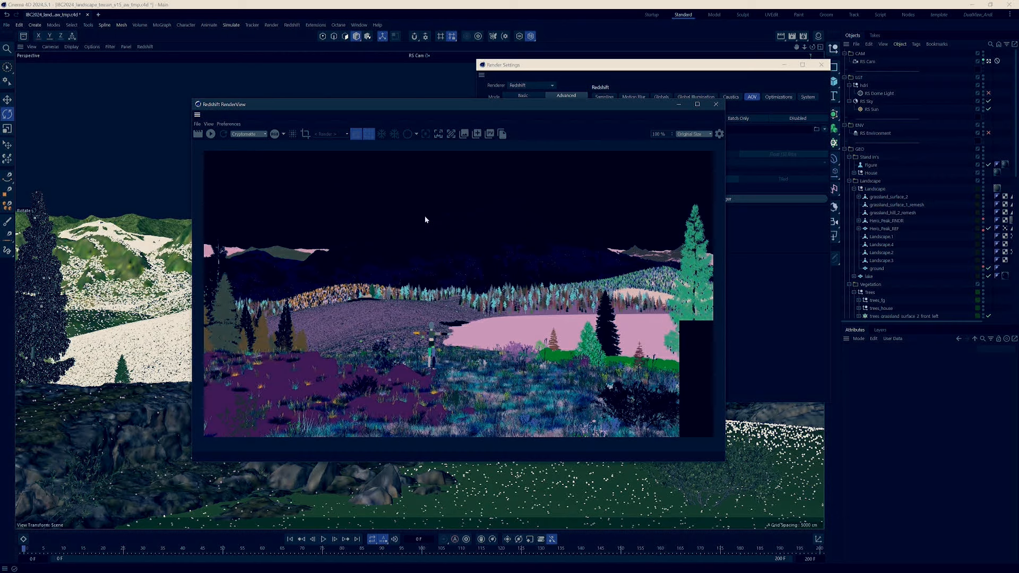
left_click(263, 134)
left_click(245, 158)
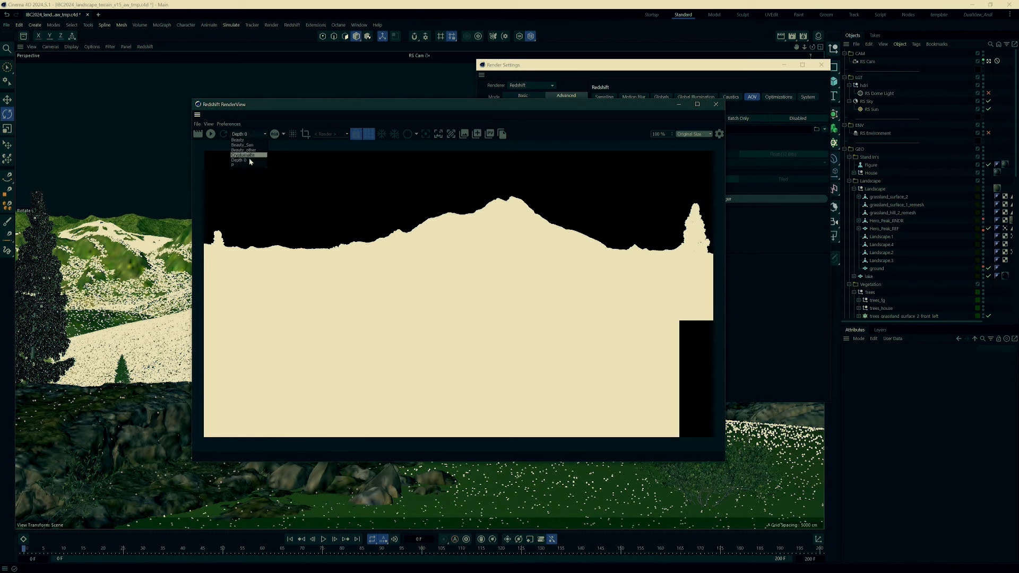
left_click(248, 166)
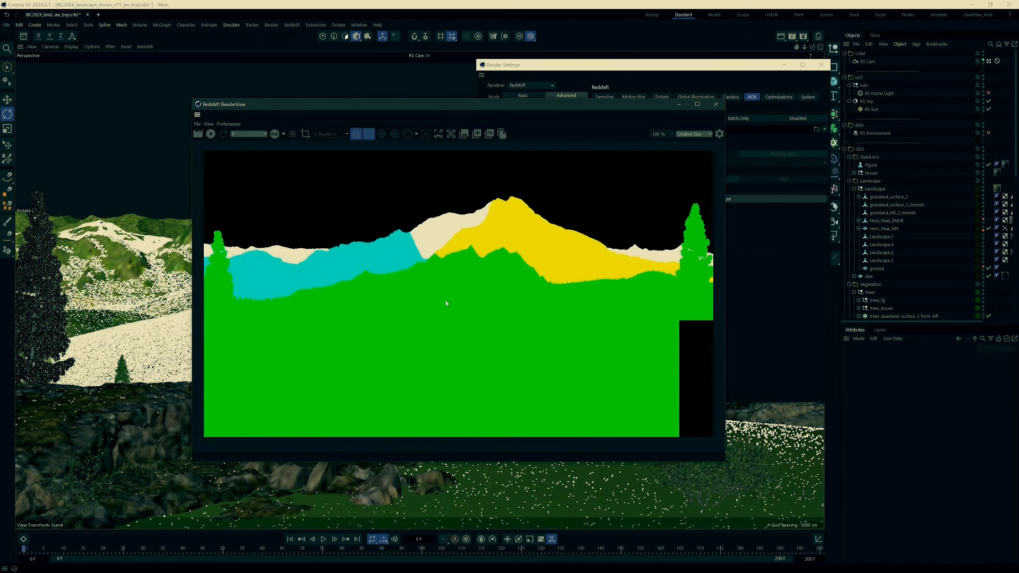
left_click(254, 135)
left_click(243, 141)
left_click(719, 134)
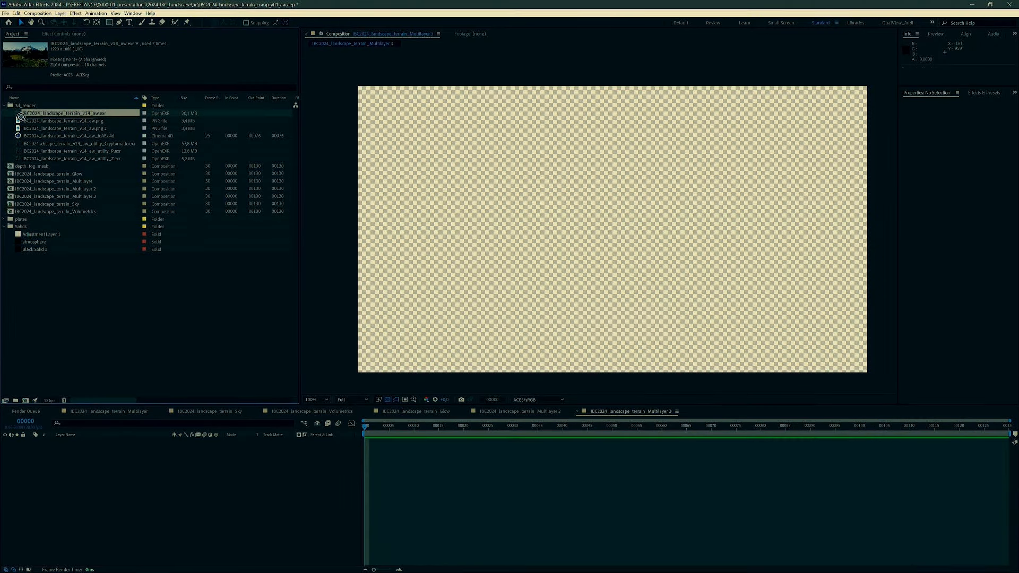
In After Effects, add IBC2024_landscape_terrain_v14_aw.exr to the empty Multilayer 3 composition and apply the EXtractoR effect to it
left_click_drag(139, 195, 216, 509)
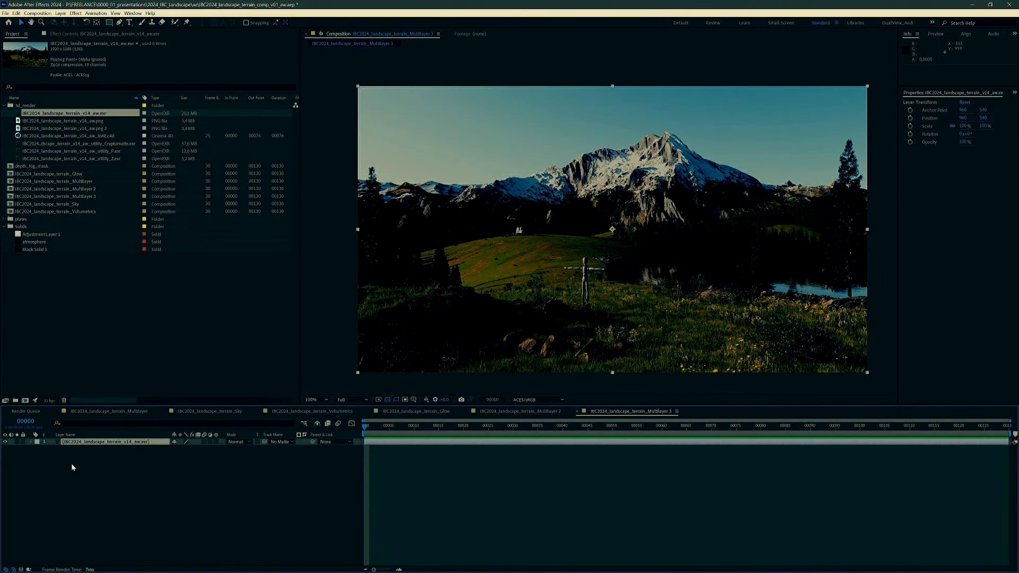
key("F3")
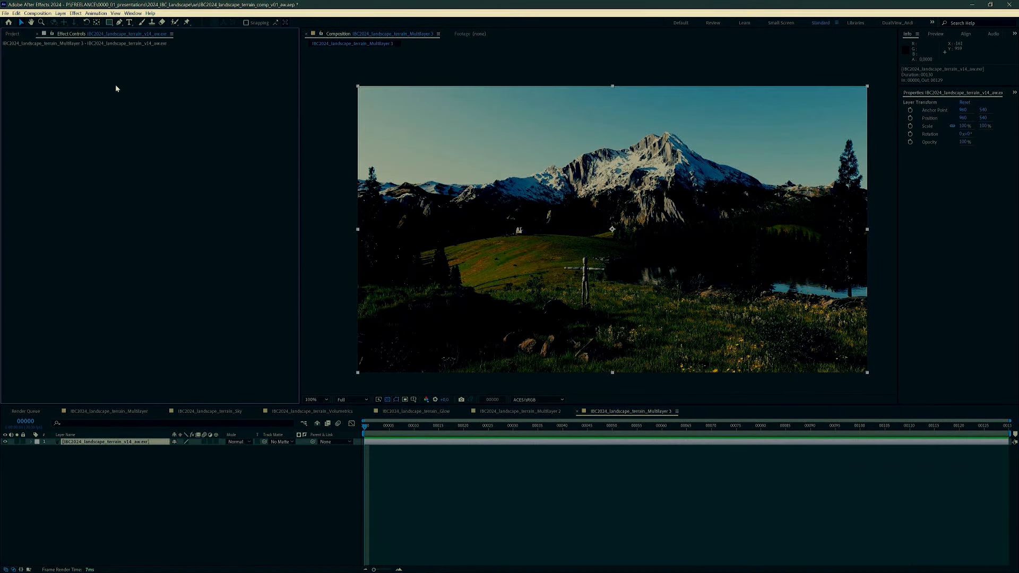
right_click(80, 121)
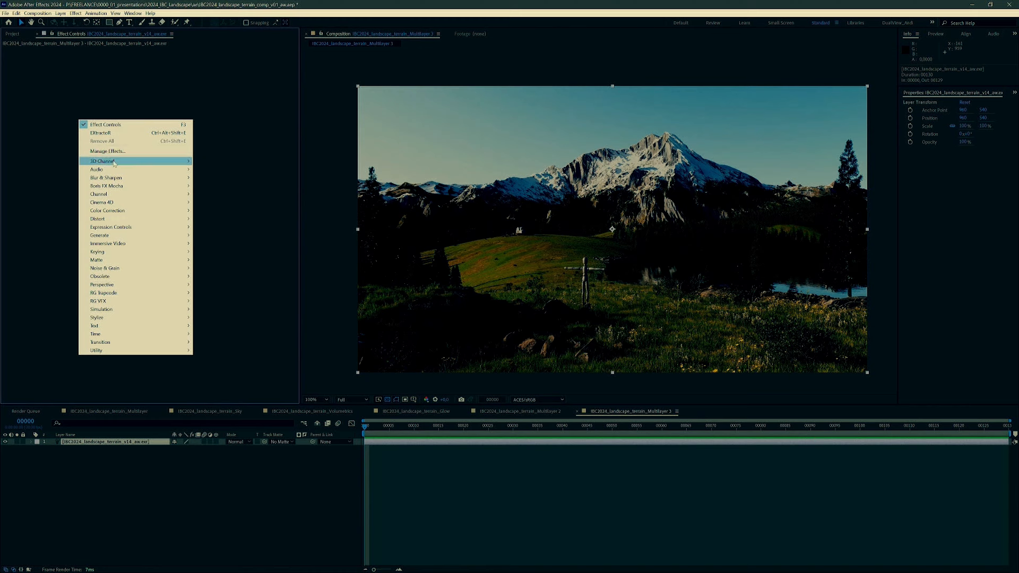
mouse_move(117, 162)
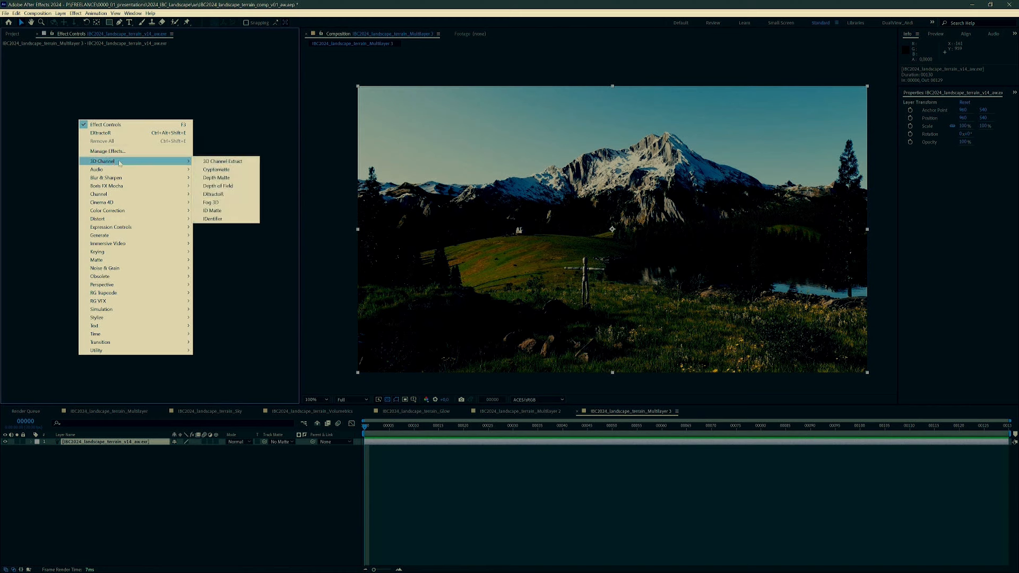
left_click(222, 195)
Set the EXtractoR source to the Beauty_other layer and rename the render layer lgt_ambient
left_click(75, 69)
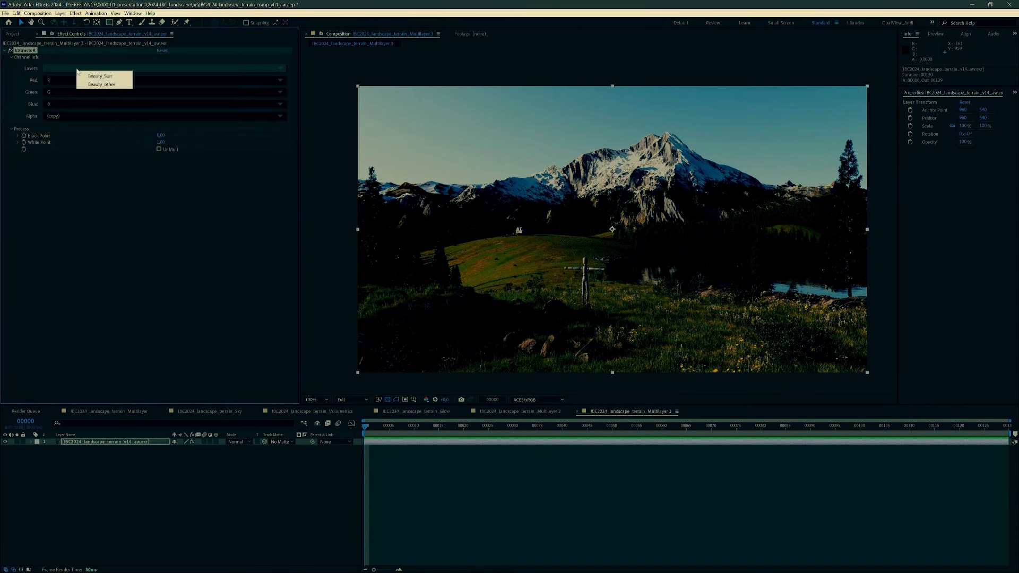
left_click(112, 85)
left_click(68, 445)
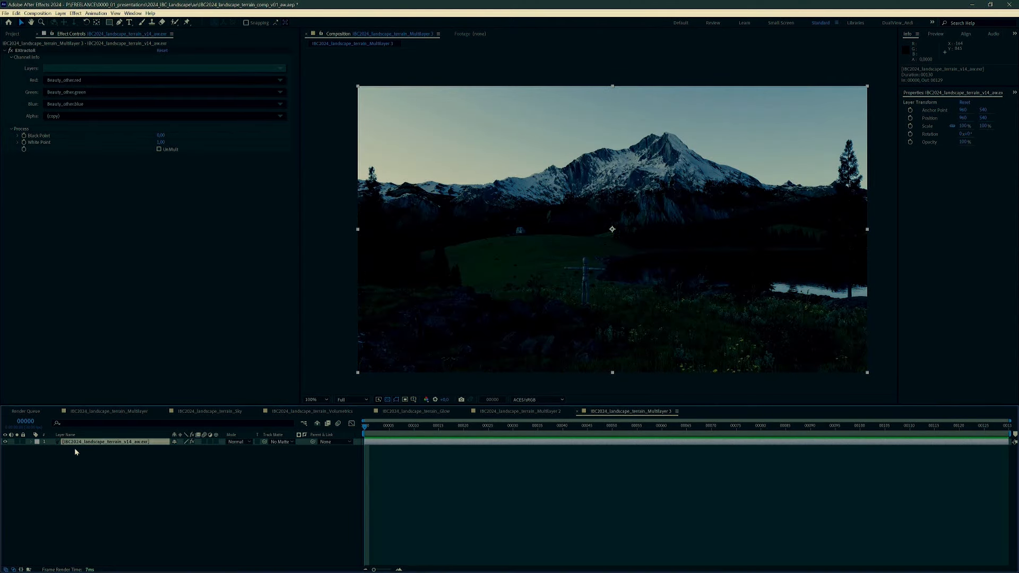
key("Return")
type("lgt_ambient")
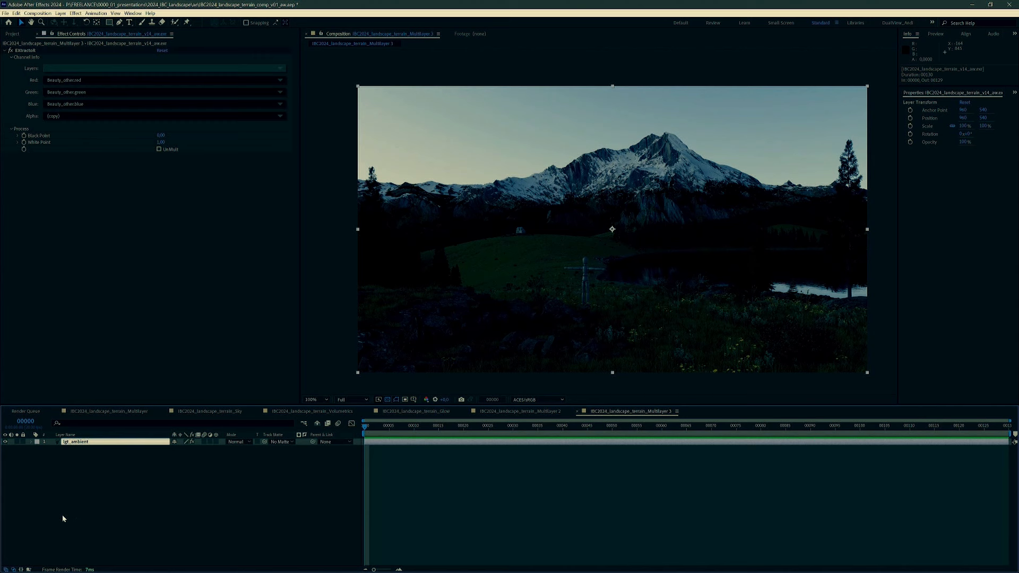
key("Return")
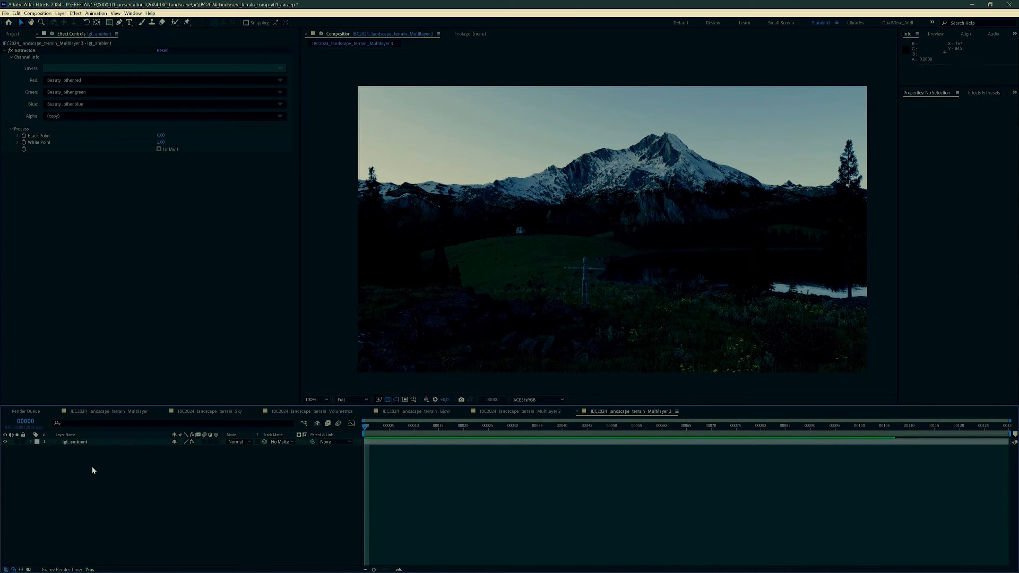
Duplicate the lgt_ambient layer, set the copy's EXtractoR source to Beauty_Sun and rename it lgt_sun
key("ctrl+d")
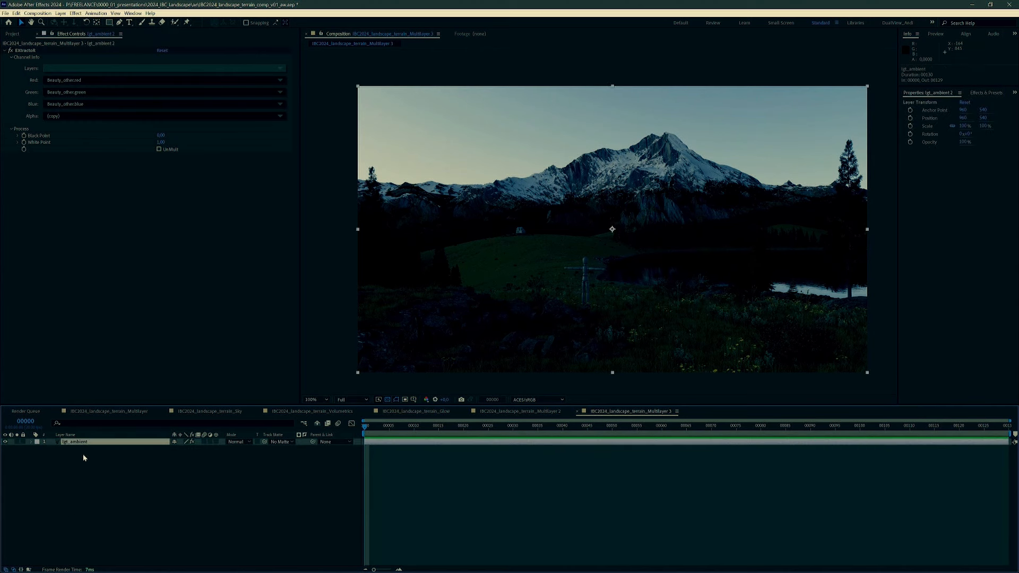
left_click(94, 69)
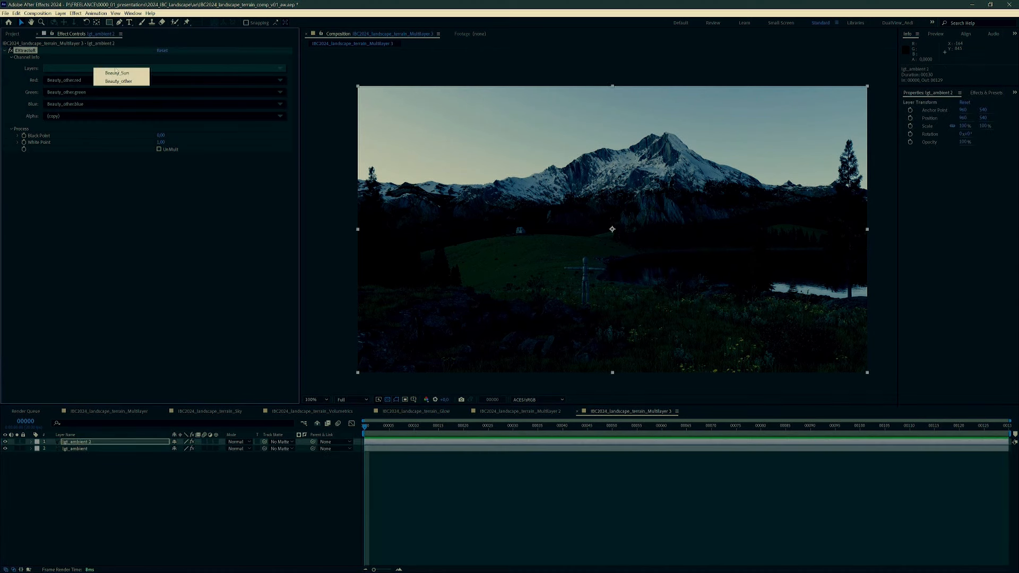
left_click(132, 80)
left_click(90, 443)
key("Return")
type("lgt_sun")
key("Return")
left_click(241, 472)
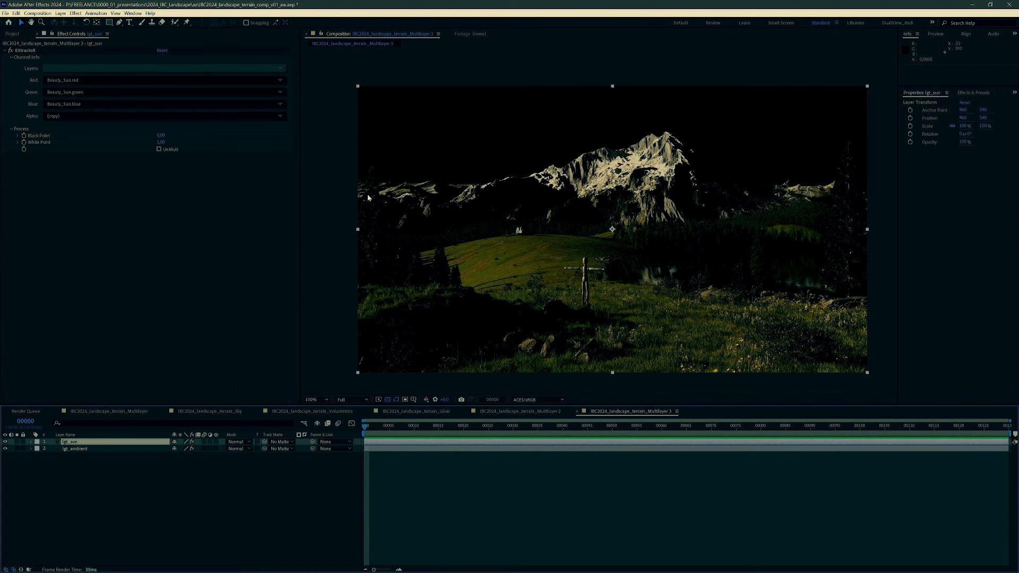
Set the blending mode of lgt_sun to Add and toggle its visibility to compare the lighting
left_click(238, 442)
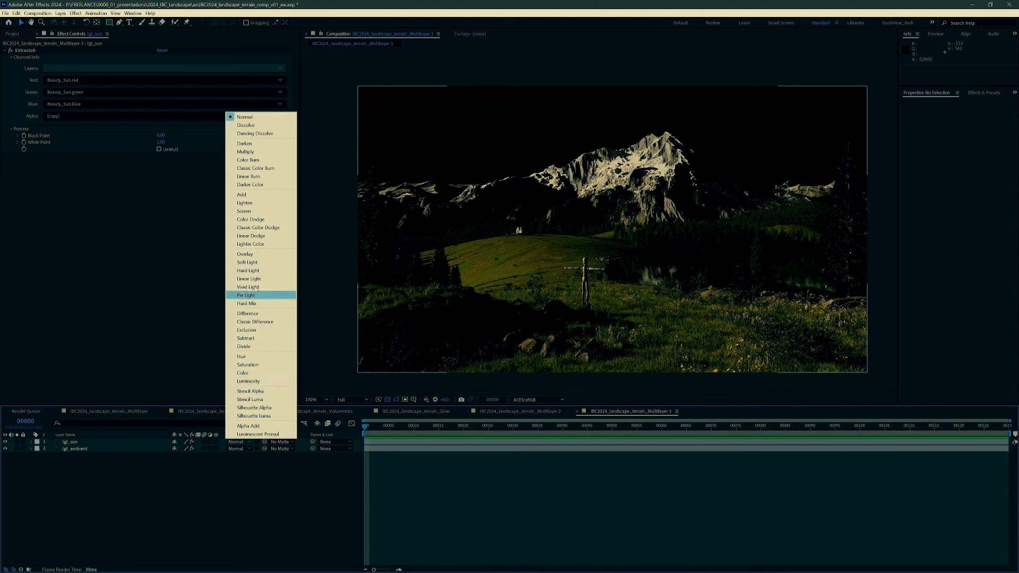
left_click(260, 196)
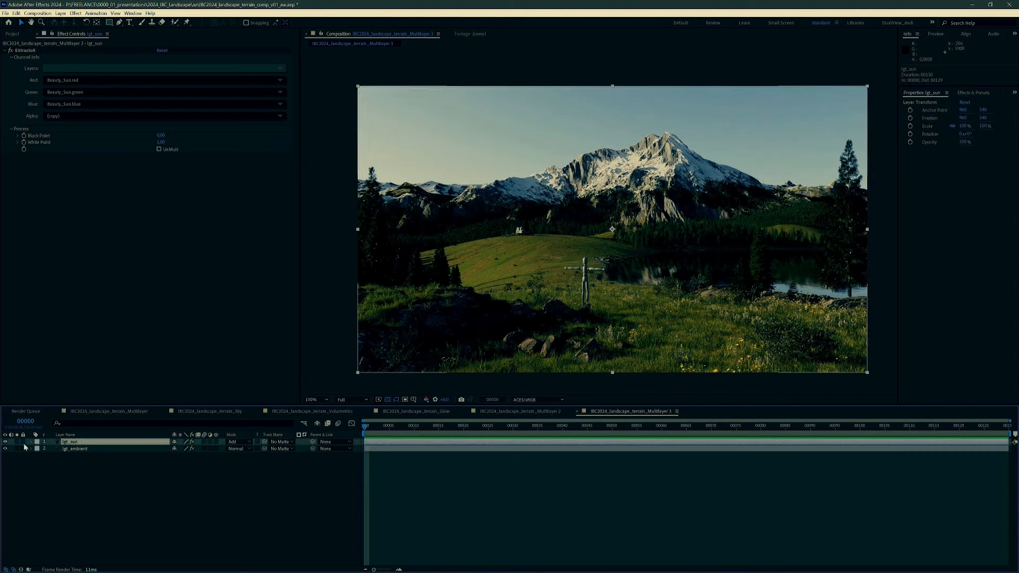
left_click(5, 441)
left_click(5, 442)
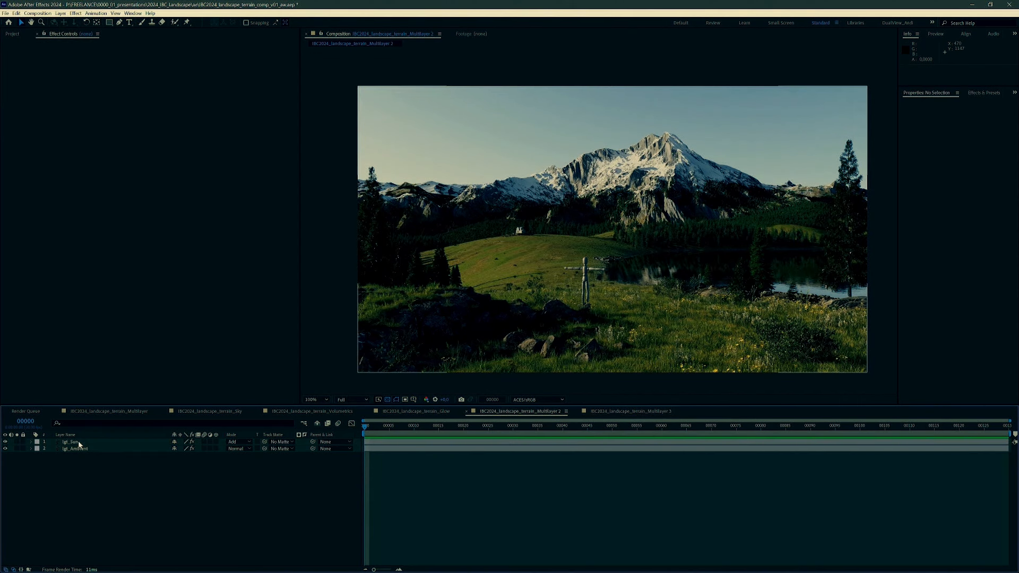
In the Multilayer 2 composition, try Exposure 2 on lgt_Sun, and Exposure 2 with Lumetri Color on lgt_Ambient
left_click(77, 442)
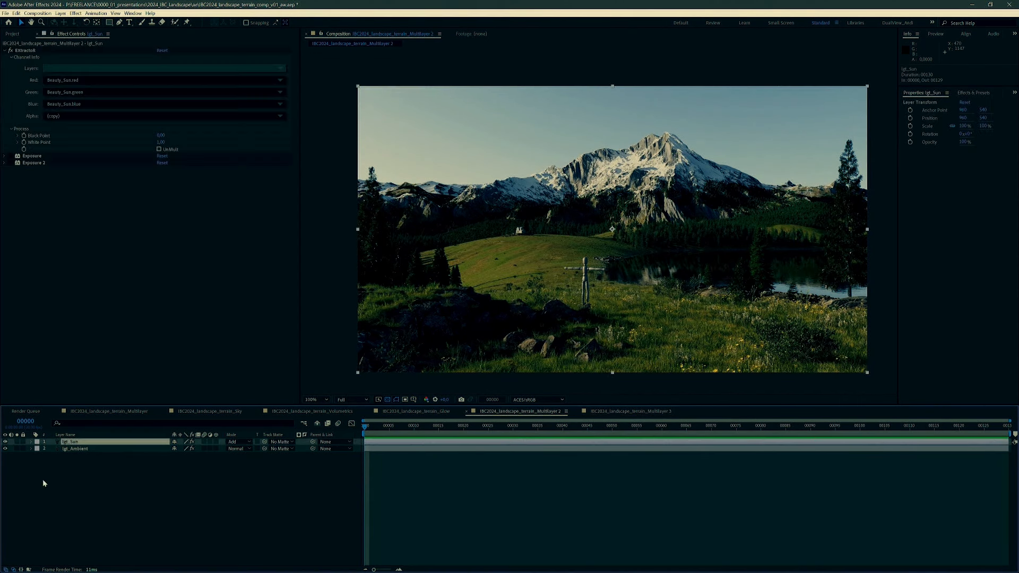
left_click(10, 163)
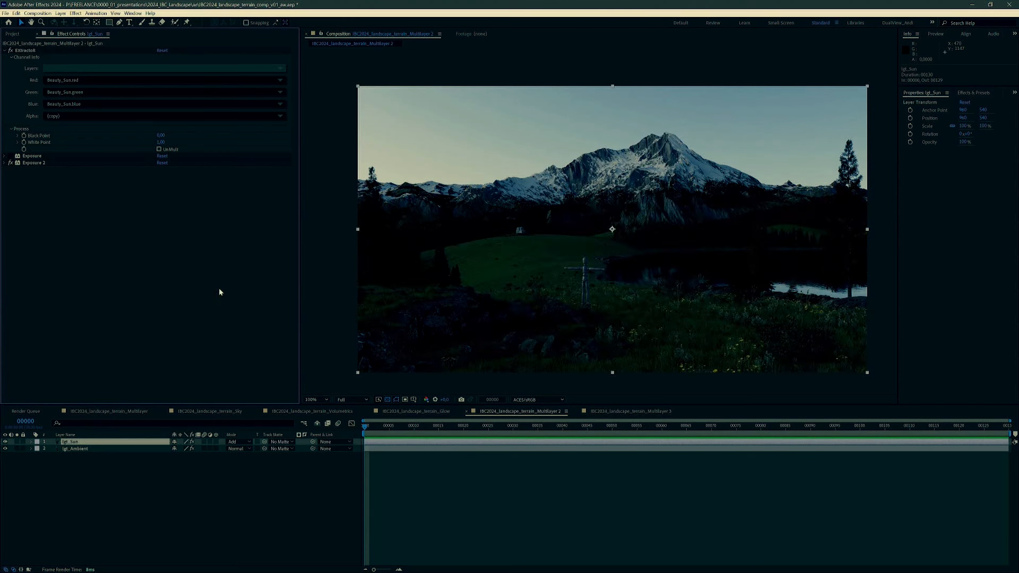
left_click(77, 449)
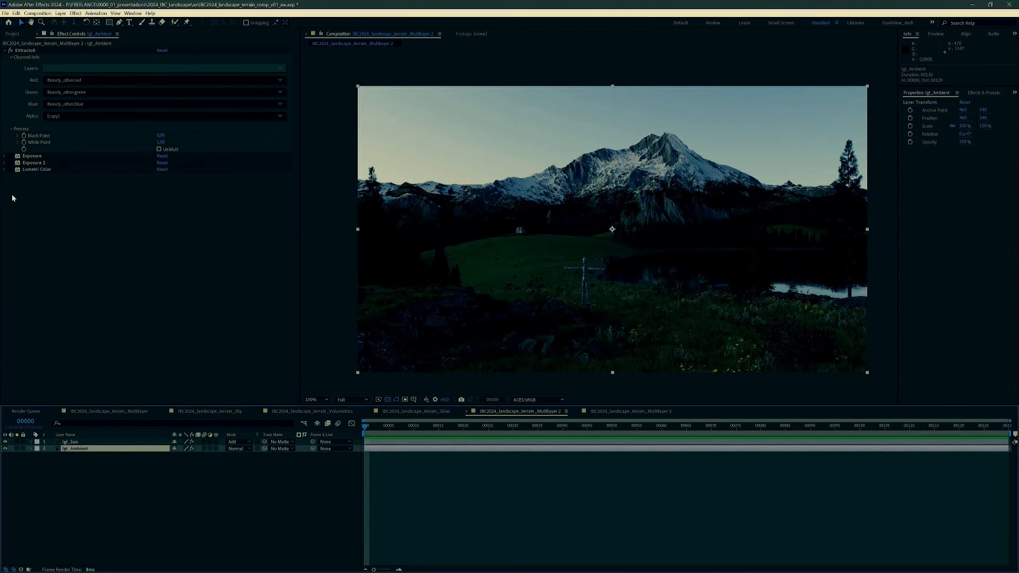
left_click(10, 169)
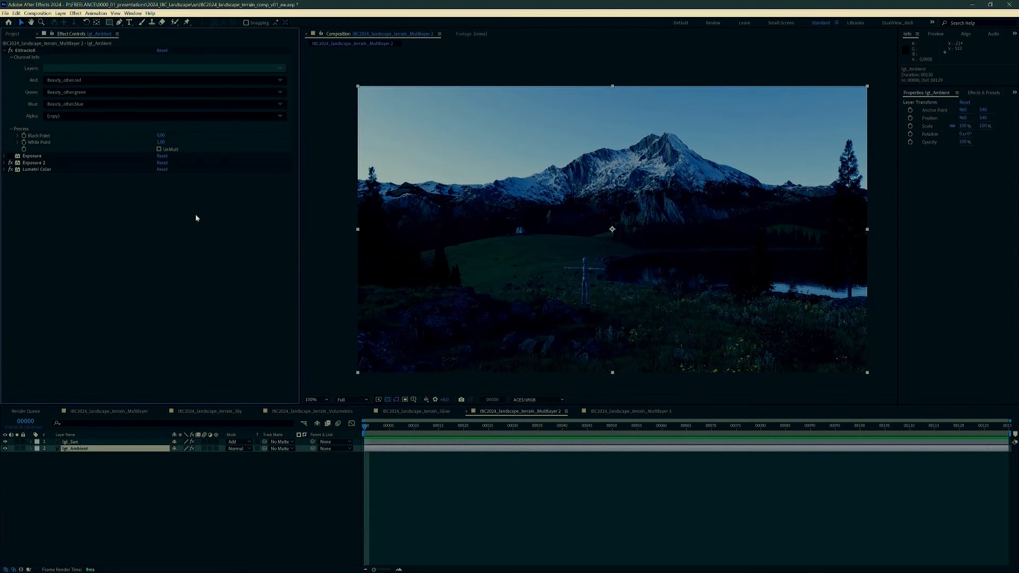
Turn off Lumetri Color and Exposure 2, and enable the first Exposure effect on both lgt_Ambient and lgt_Sun
left_click(10, 169)
left_click(11, 162)
left_click(11, 156)
left_click(67, 442)
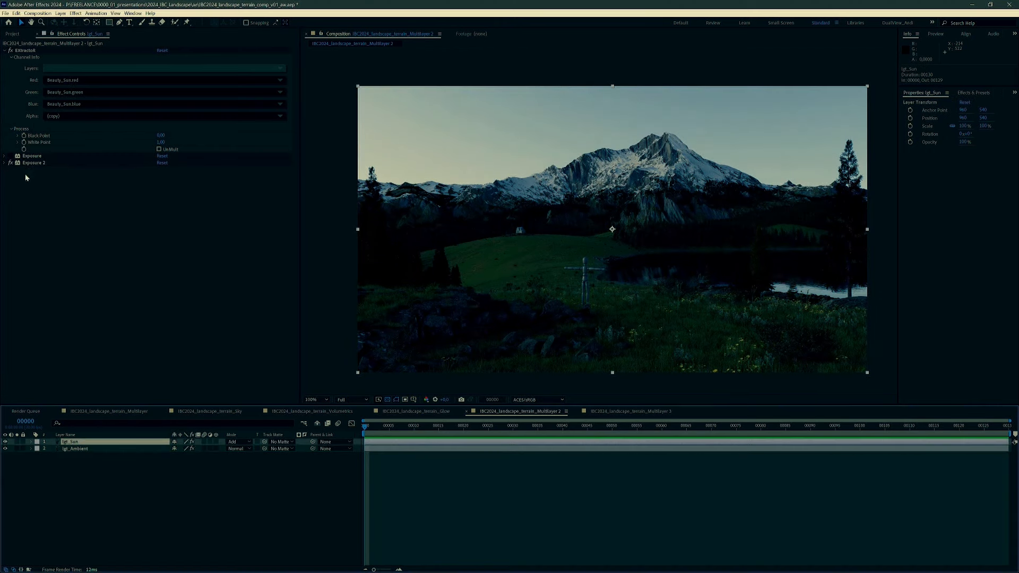
left_click(11, 156)
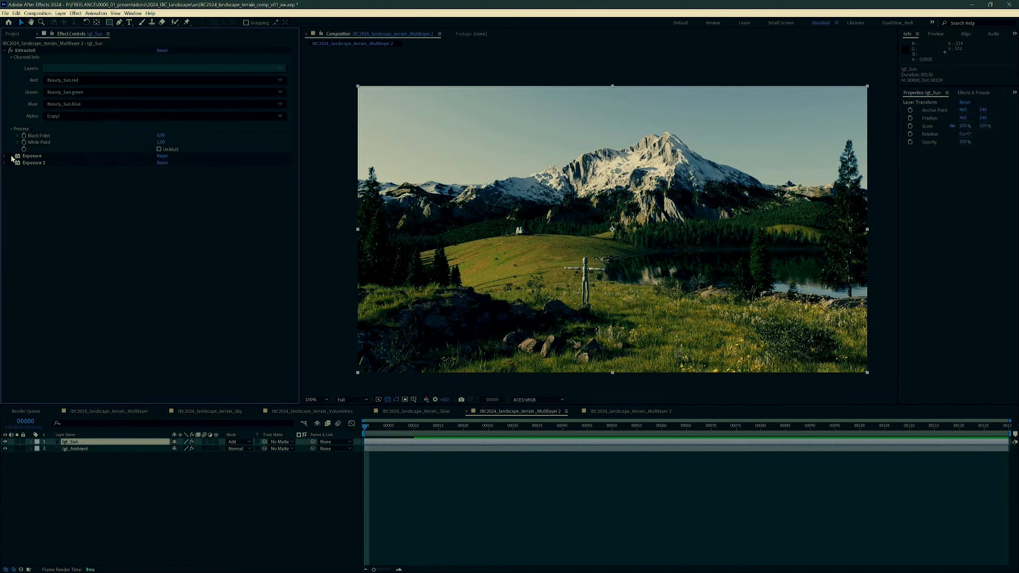
left_click(79, 450)
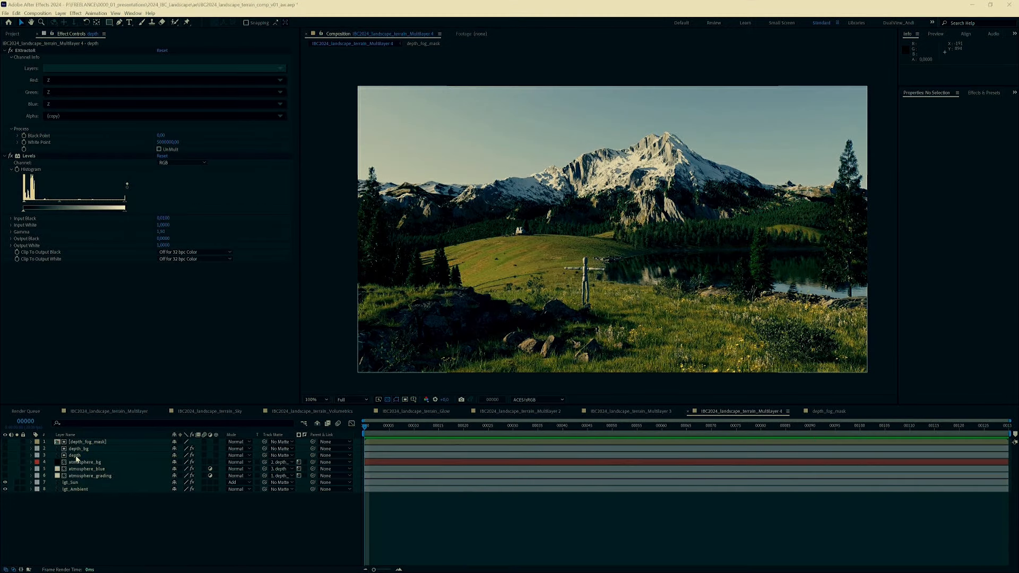
Select the depth layer in the Multilayer 4 composition and examine the source layer choices of its EXtractoR effect
left_click(75, 456)
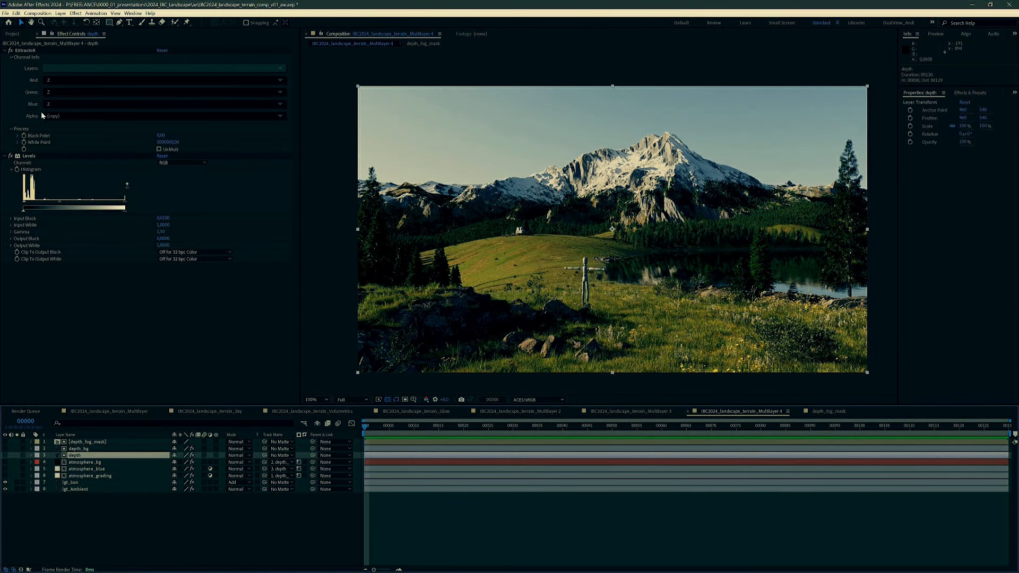
left_click(80, 71)
left_click(93, 312)
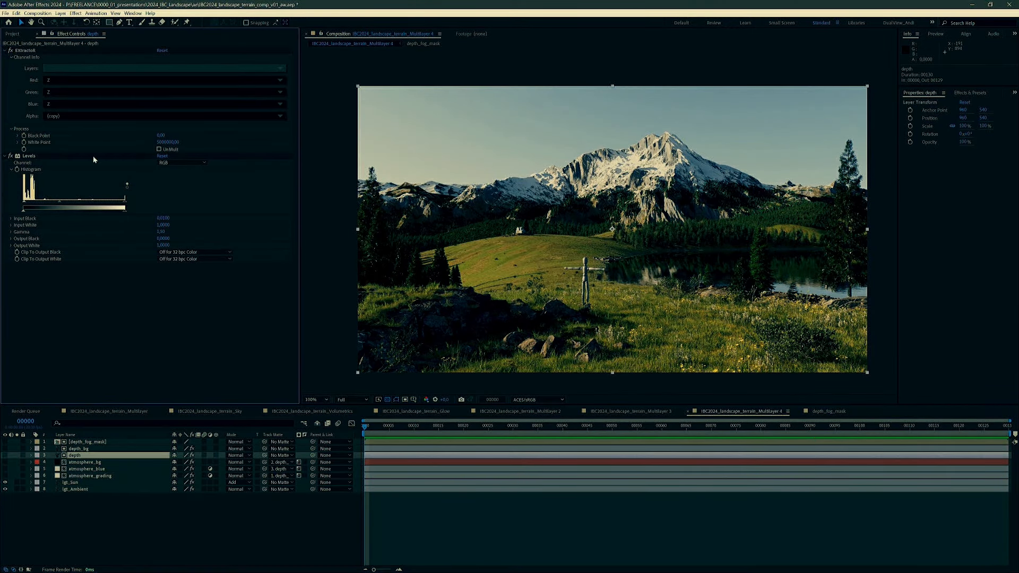
Show the depth layer, try EXtractoR White Point values of 2000000 and 1000000, and set it to 5000000
left_click(5, 455)
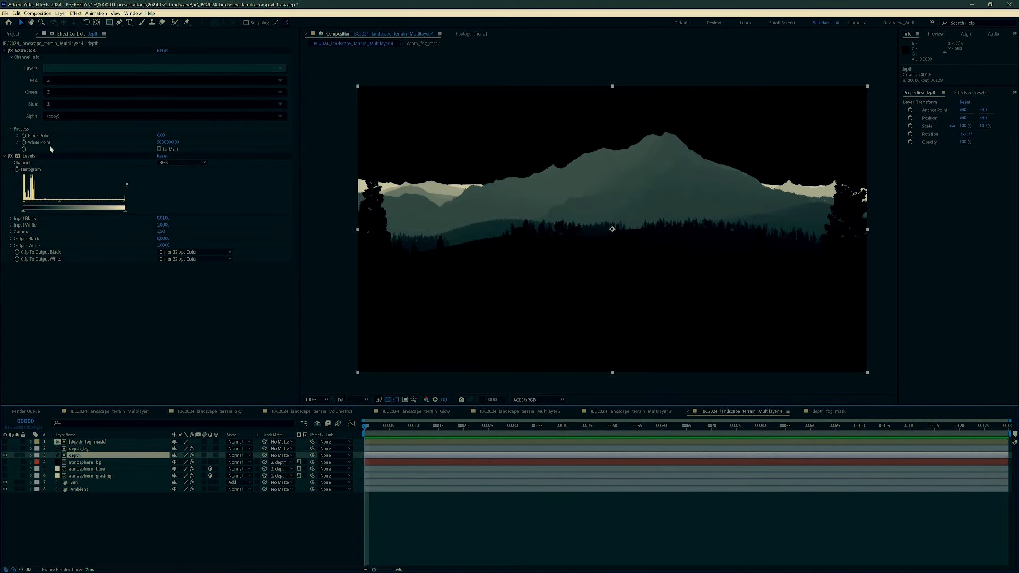
left_click(168, 142)
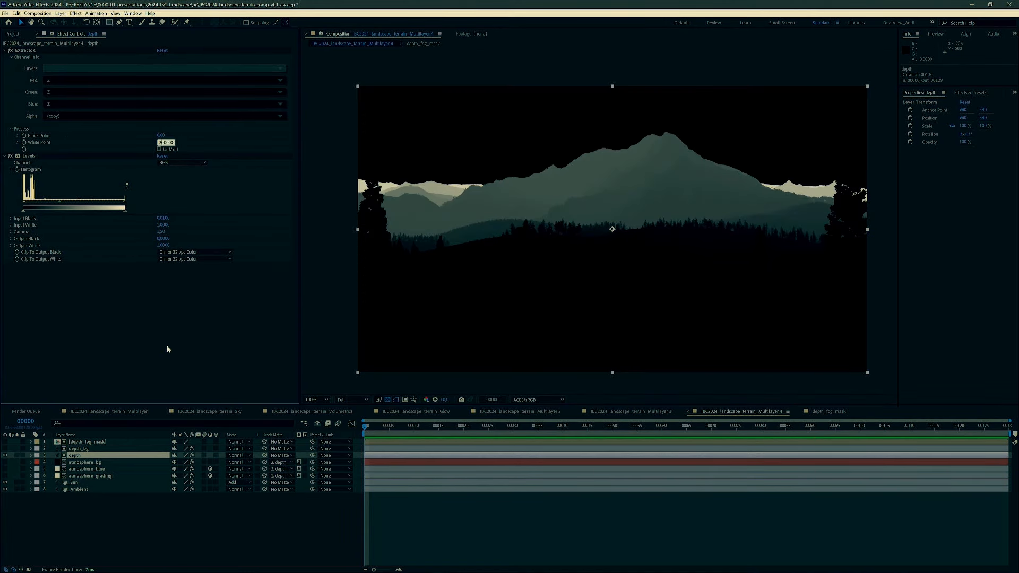
type("2000000")
key("Return")
left_click(168, 142)
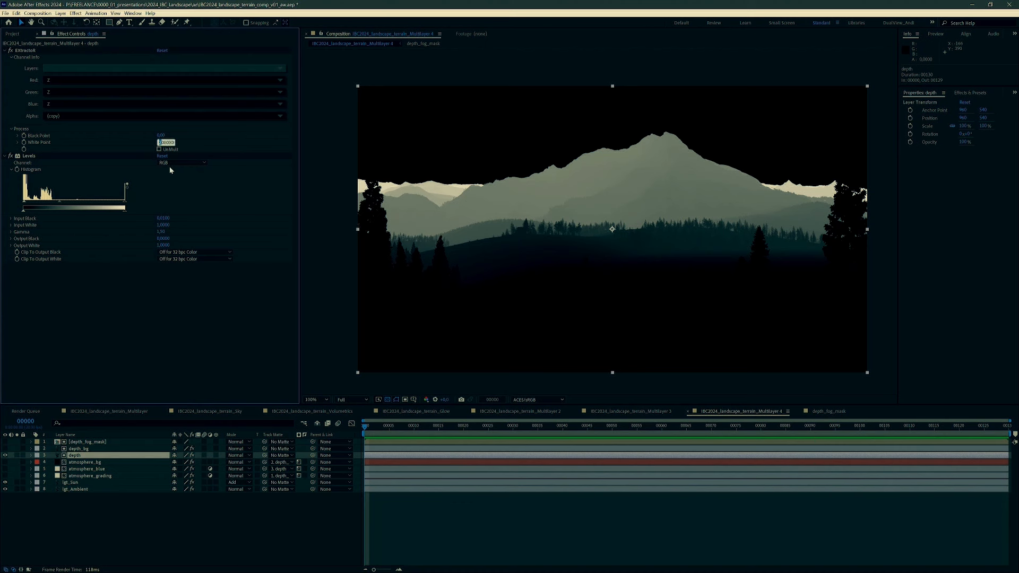
type("1000000")
key("Return")
left_click(168, 142)
type("5000000")
key("Return")
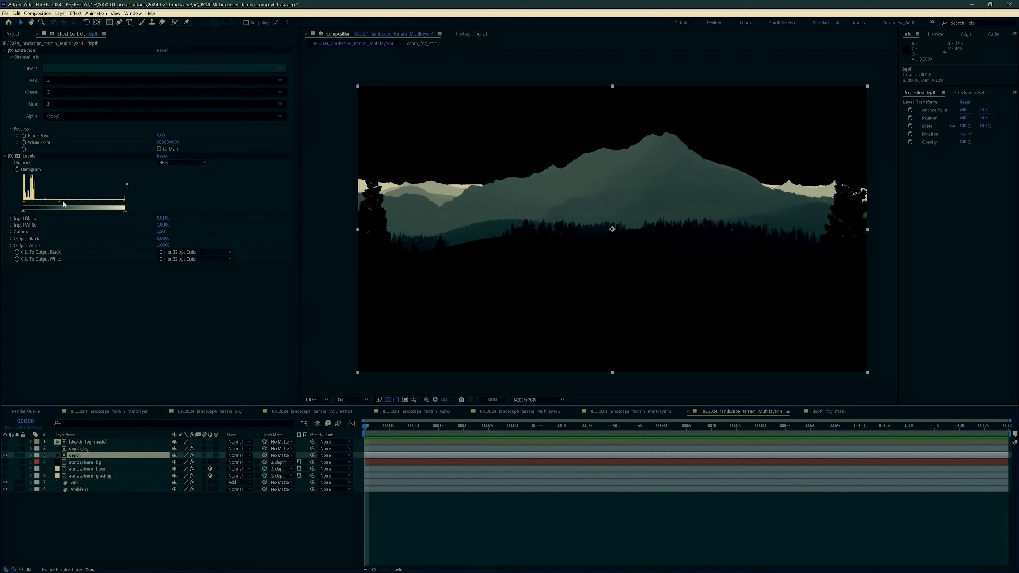
Lower the gamma of the depth layer's Levels effect to about 0.8
left_click(12, 232)
left_click(103, 243)
left_click_drag(110, 243, 56, 243)
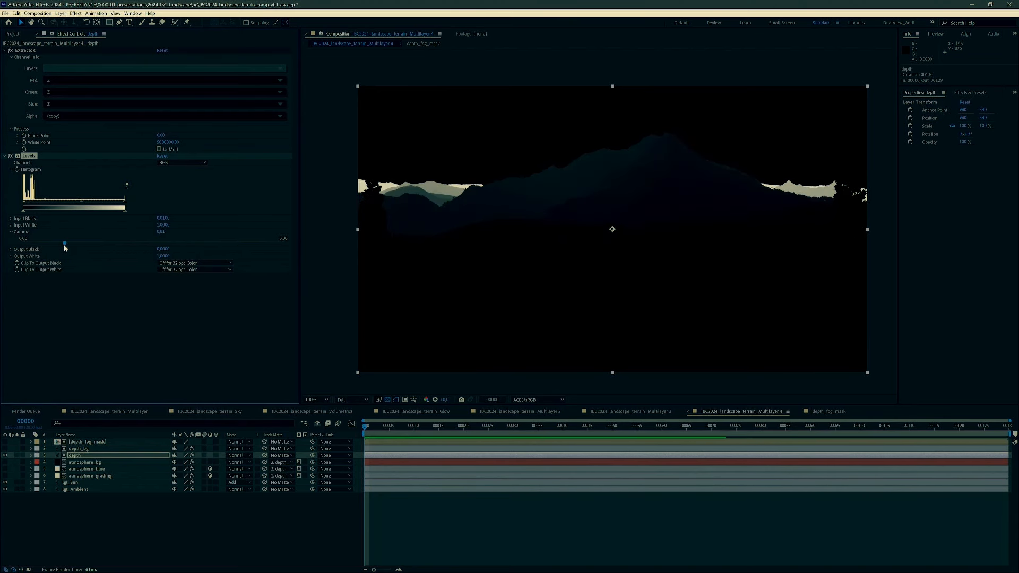
Open the depth_fog_mask composition, show its P layer without a track matte, and select that layer's EXtractoR effect
double_click(72, 441)
left_click(72, 443)
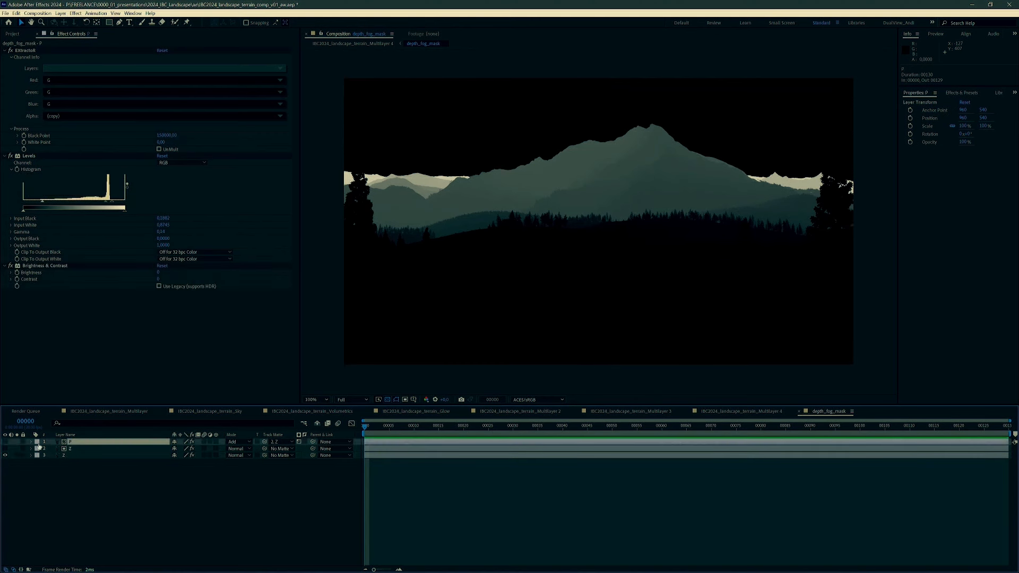
left_click(5, 443)
left_click(281, 442)
left_click(288, 453)
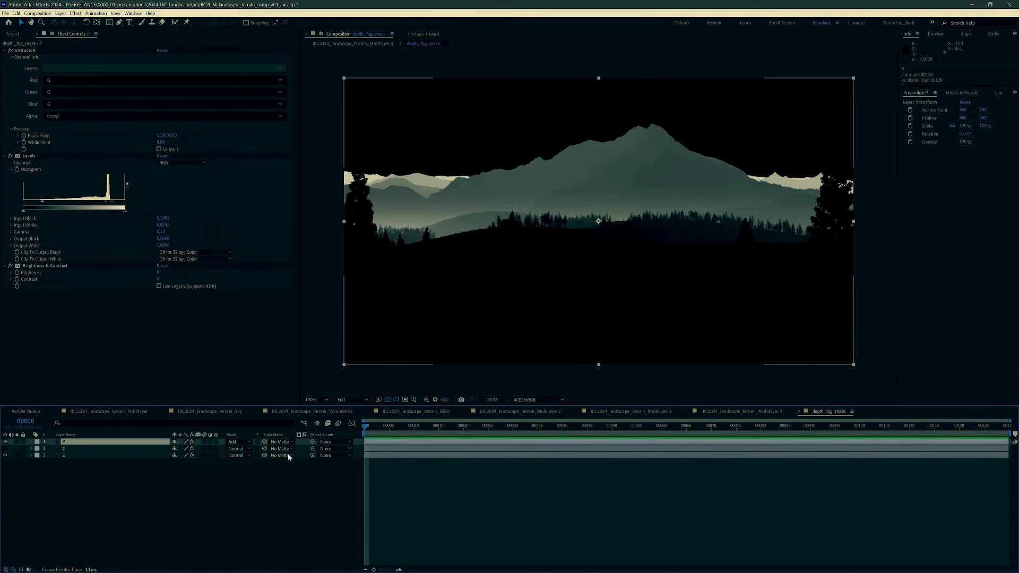
left_click(69, 467)
left_click(69, 440)
left_click(66, 71)
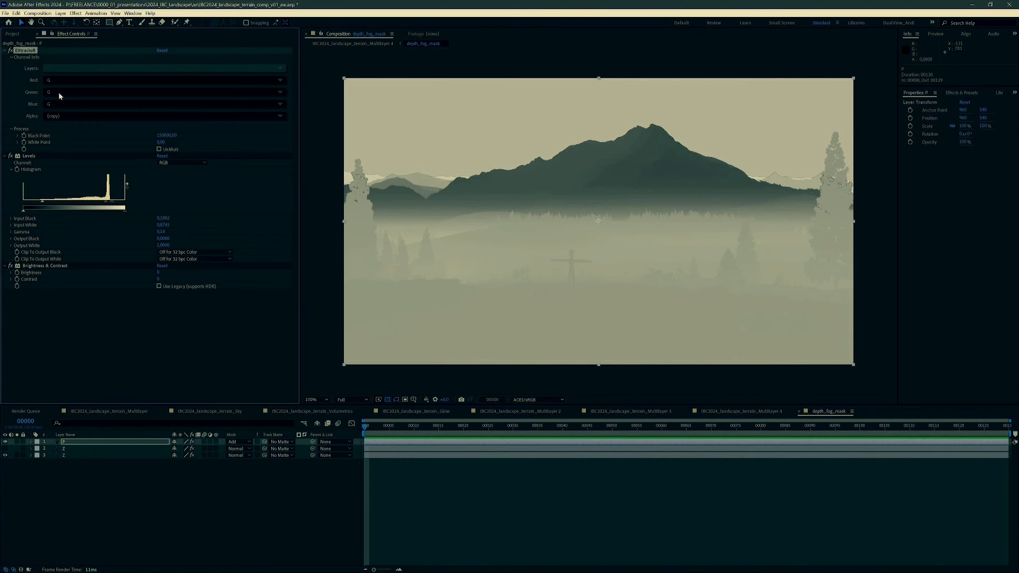
Try a different Black Point in the P layer's EXtractoR effect and set it back to 150000
left_click(164, 136)
type("1")
mouse_move(165, 136)
left_mouse_down()
mouse_move(145, 133)
mouse_move(159, 149)
left_mouse_up()
left_click(161, 196)
left_click(164, 136)
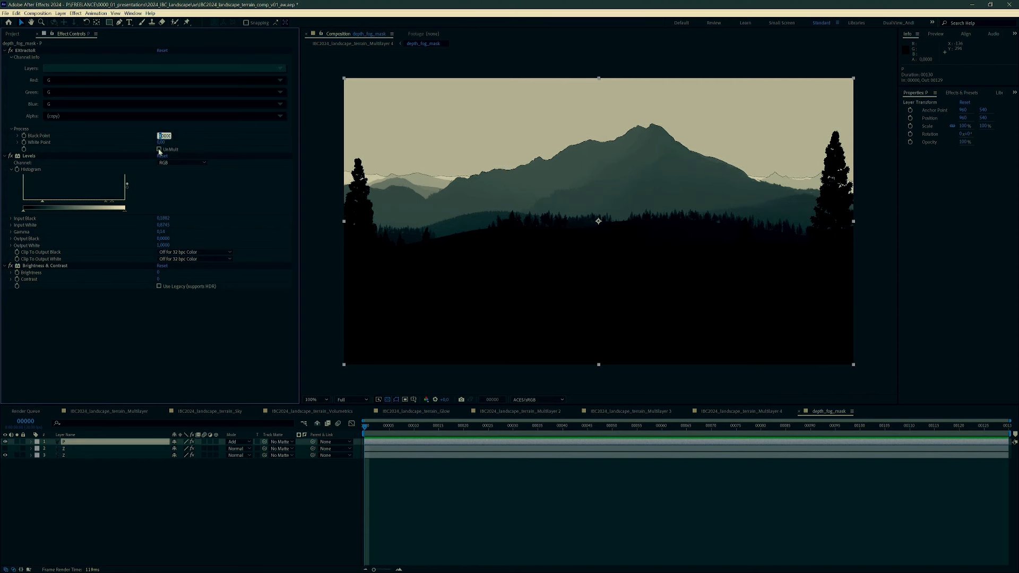
type("15")
left_click(180, 336)
Try White Point values of 10000 and 50000 in the P layer's EXtractoR effect, and undo both changes
left_click(161, 142)
type("10000")
left_click(180, 346)
left_click(161, 142)
type("50000")
left_click(180, 339)
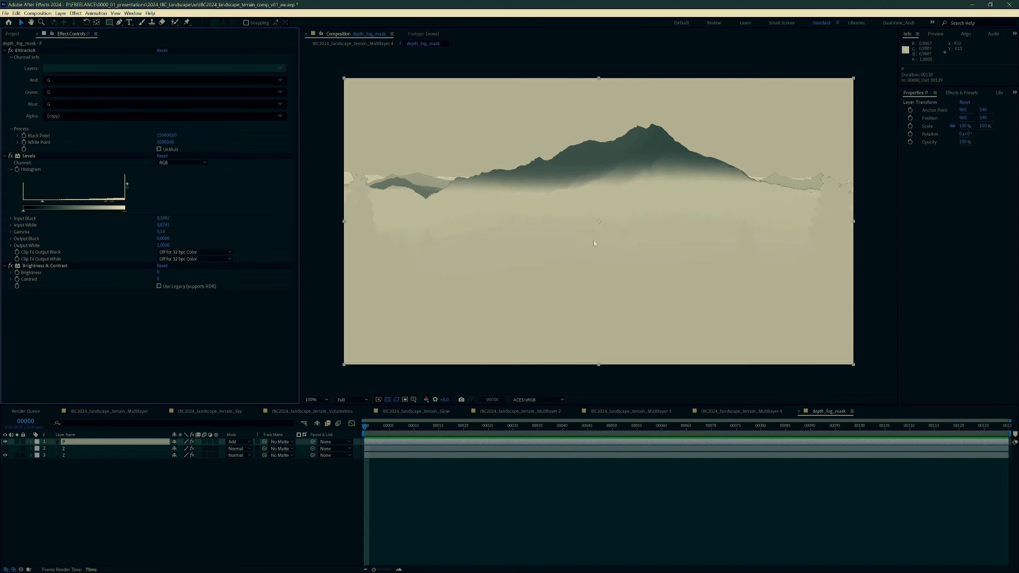
key("ctrl+z")
key("ctrl+z")
Toggle the P layer's Levels effect off and on to compare its influence on the mask
left_click(11, 156)
left_click(11, 156)
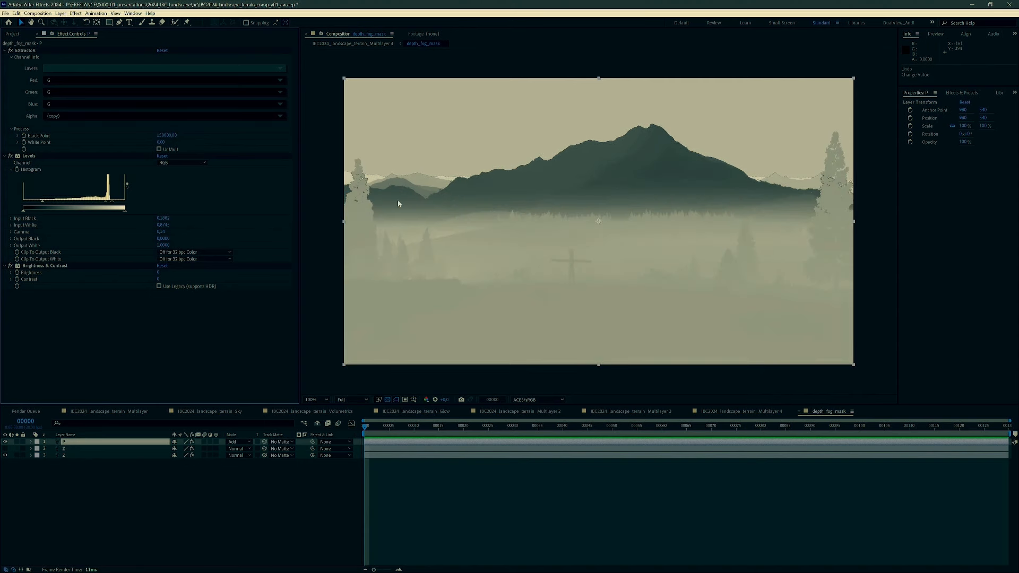
left_click(11, 157)
left_click(11, 156)
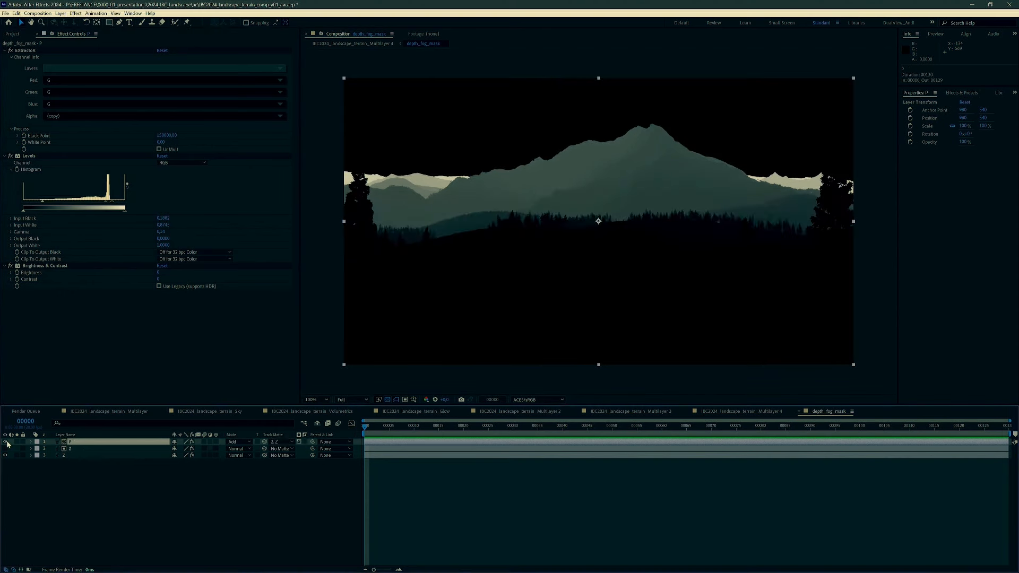
Toggle the visibility of the P layer to compare the depth mask with and without the height-based fog
left_click(6, 442)
left_click(6, 442)
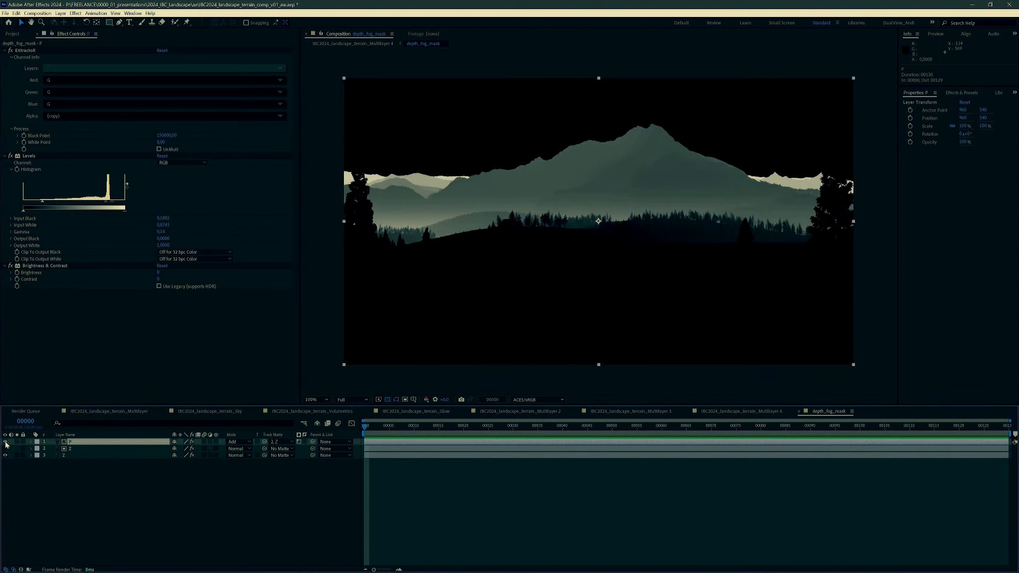
left_click(6, 442)
left_click(5, 442)
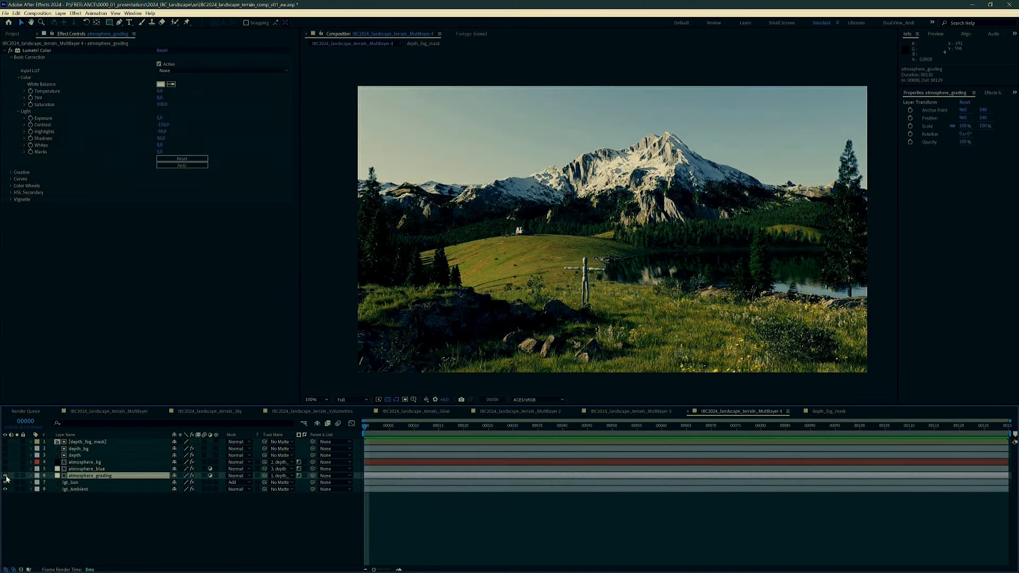
In the Multilayer 4 composition, show the atmosphere_grading, atmosphere_blue and atmosphere_bg layers, comparing the image with and without them
left_click(5, 476)
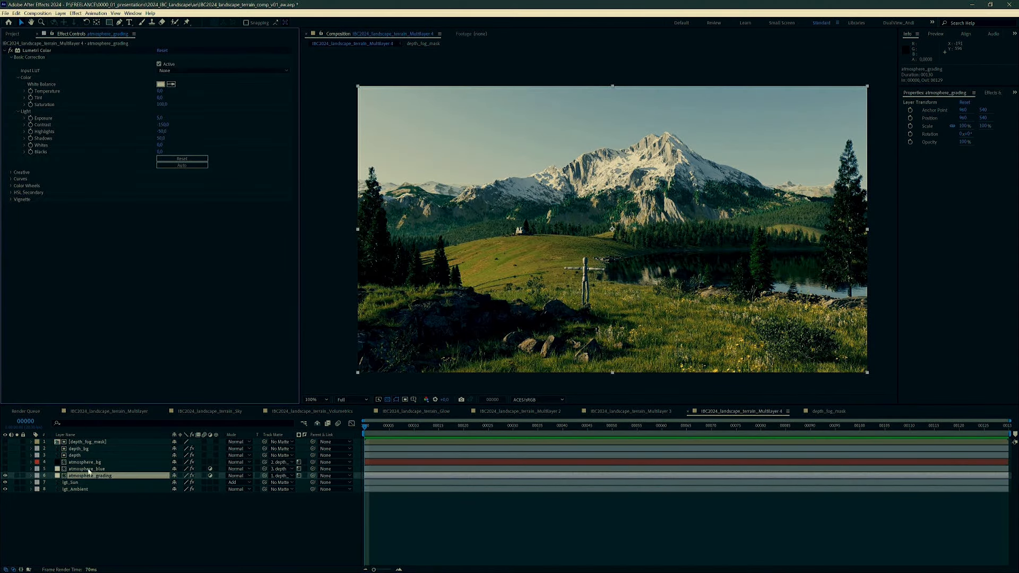
left_click(5, 469)
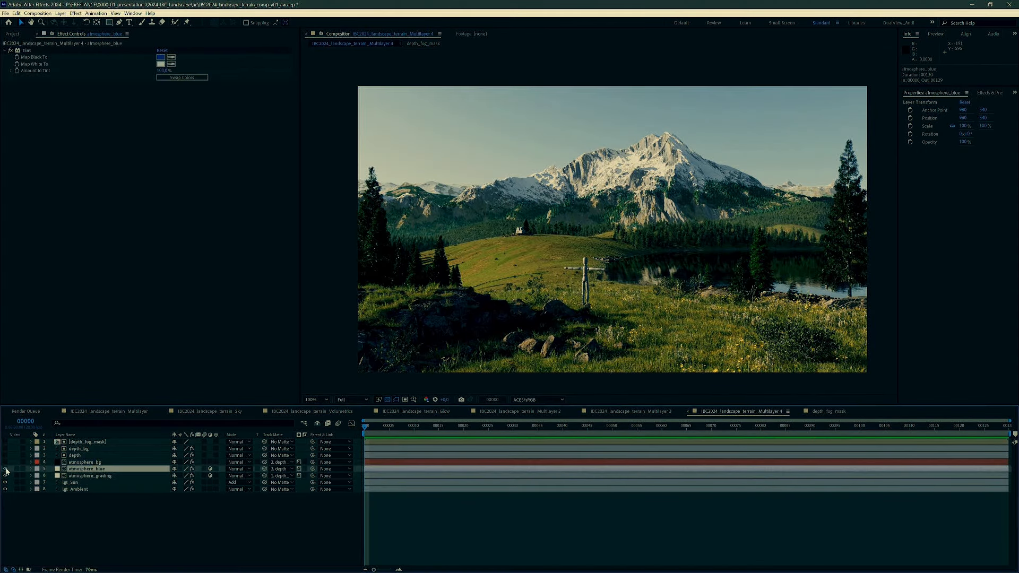
left_click(71, 464)
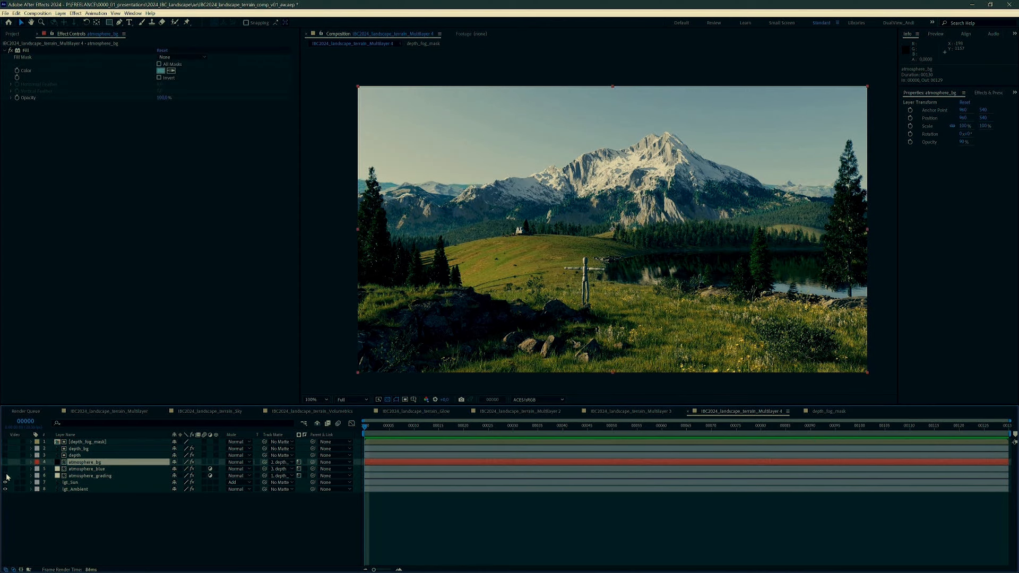
left_click(6, 476)
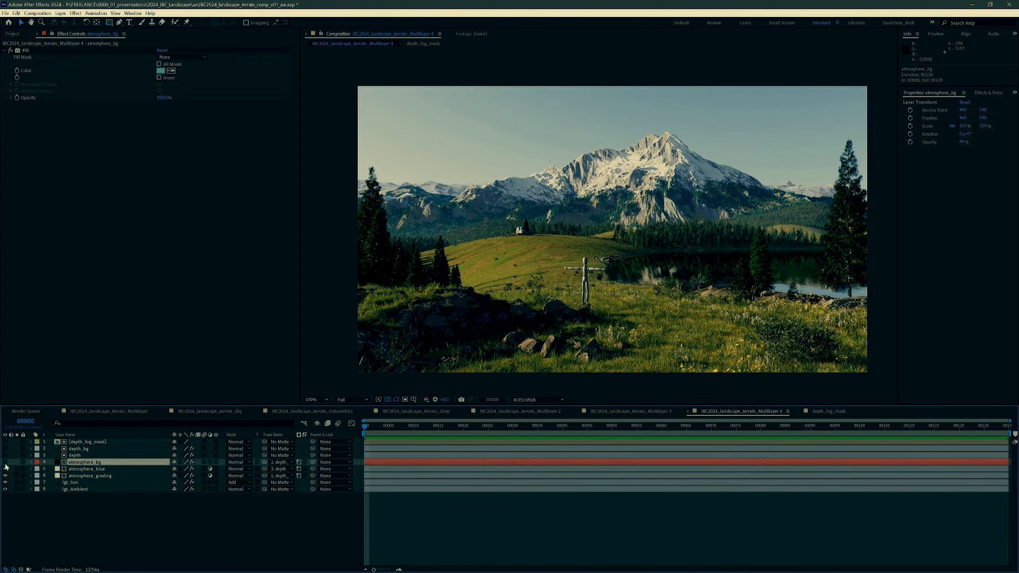
left_click(6, 462)
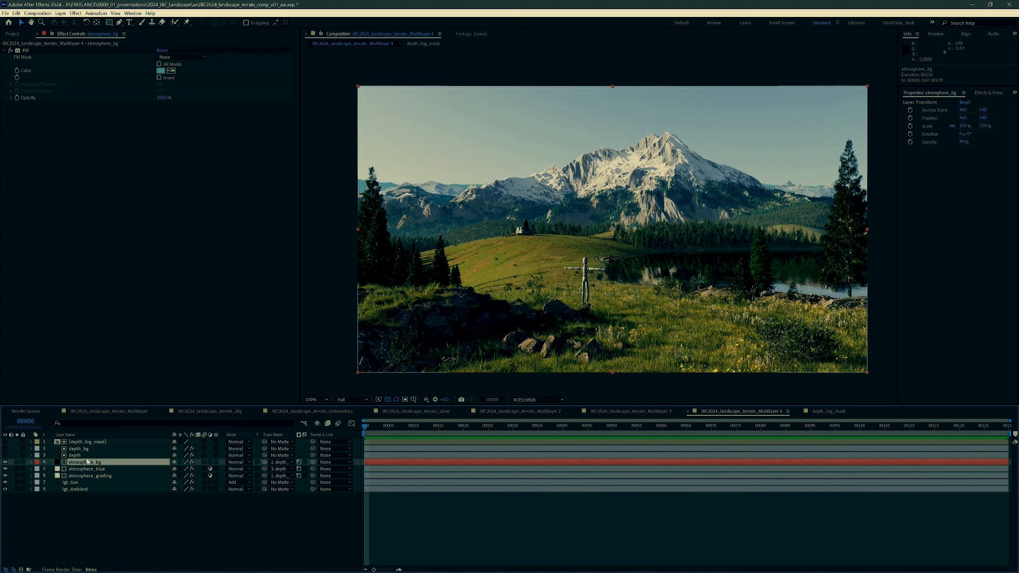
left_click(94, 531)
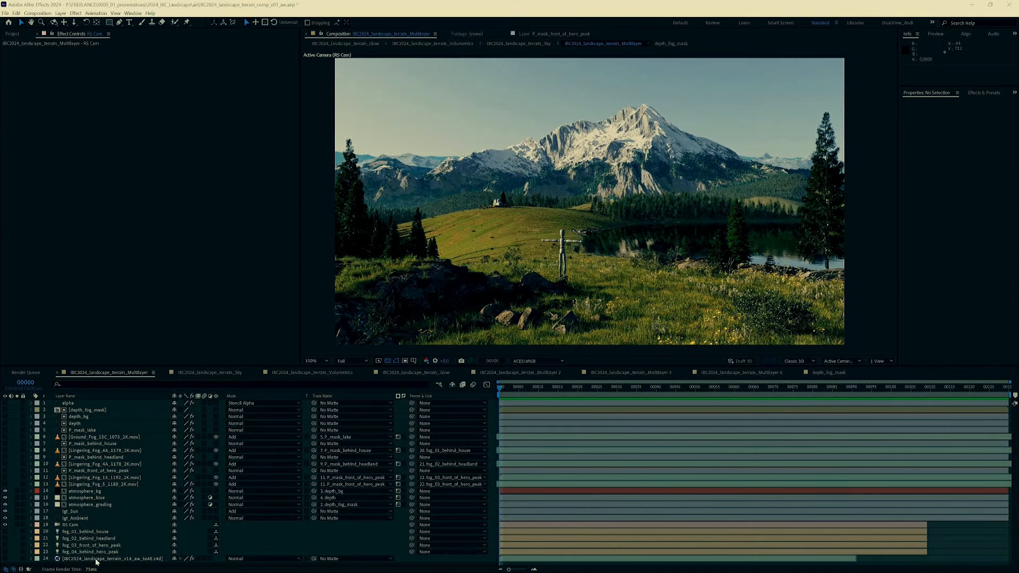
Review the Cineware settings of the Cinema 4D layer, and select the four fog lights from fog_01_behind_house to fog_04_behind_hero_peak
left_click(200, 540)
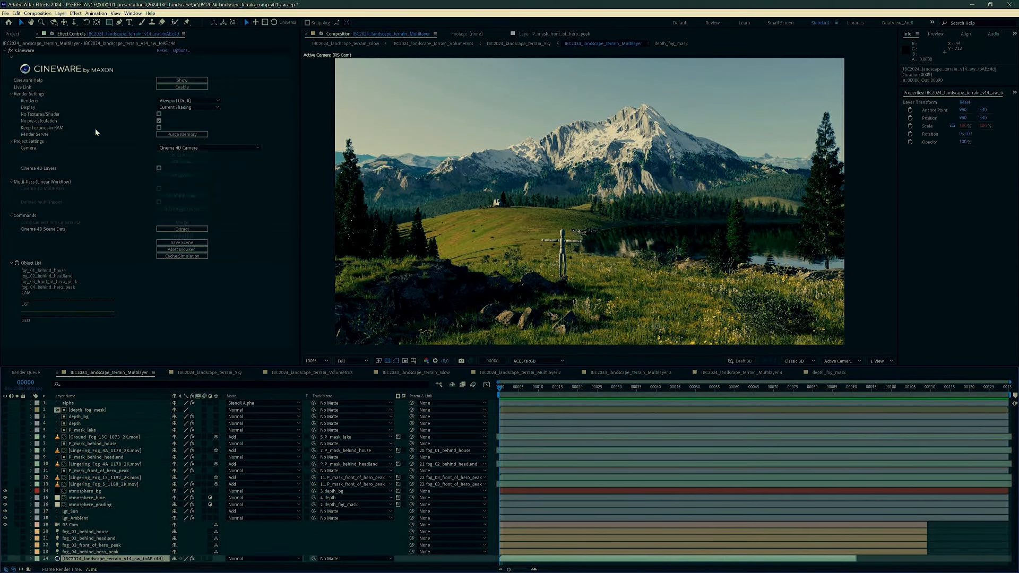
left_click(182, 229)
left_click(80, 552)
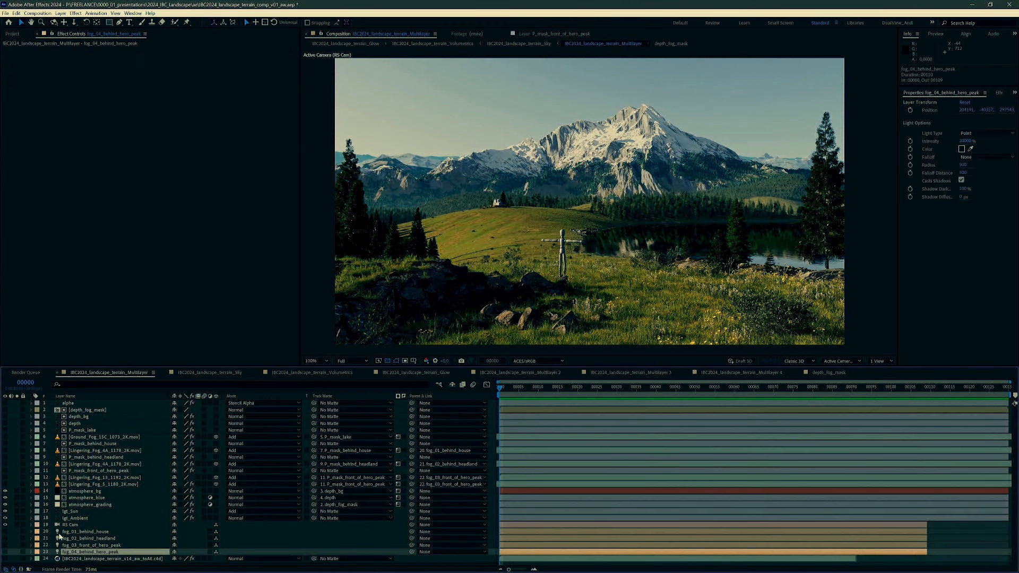
left_click(74, 552)
left_click(81, 532)
left_click(80, 552, "shift")
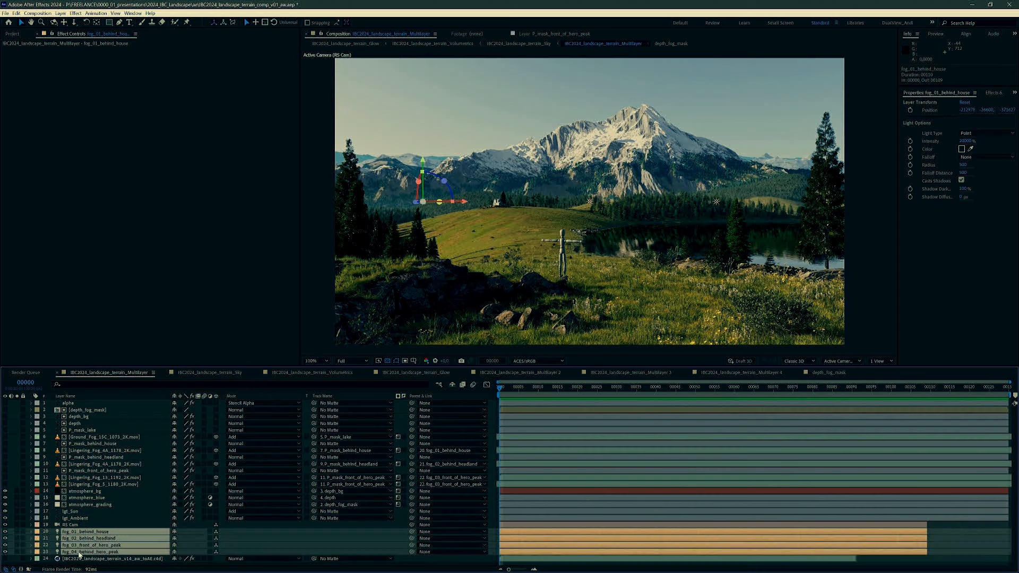
Inspect the selected fog lights in a 4 Views layout, and return to 1 View at 100% zoom
left_click(876, 361)
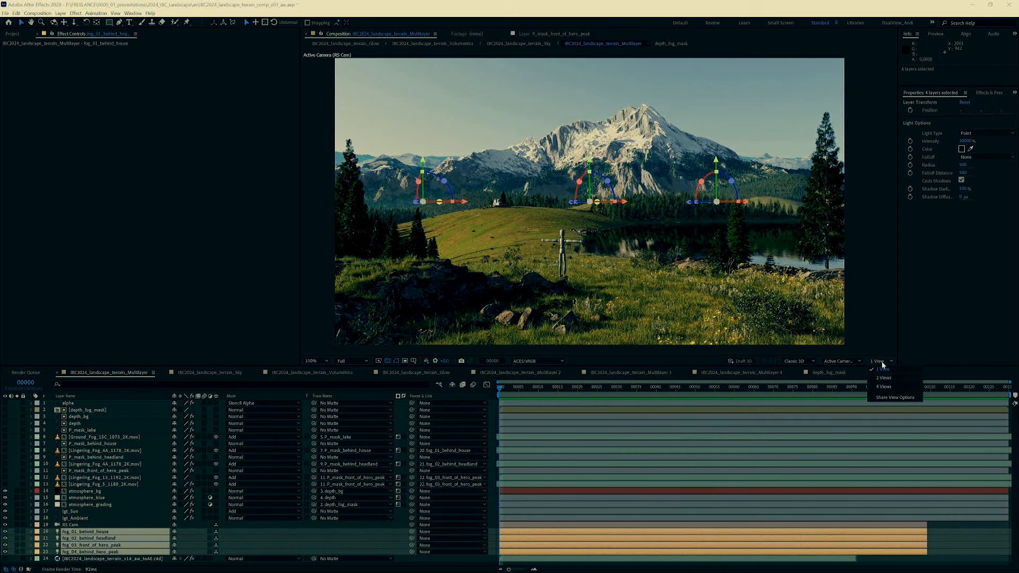
left_click(871, 392)
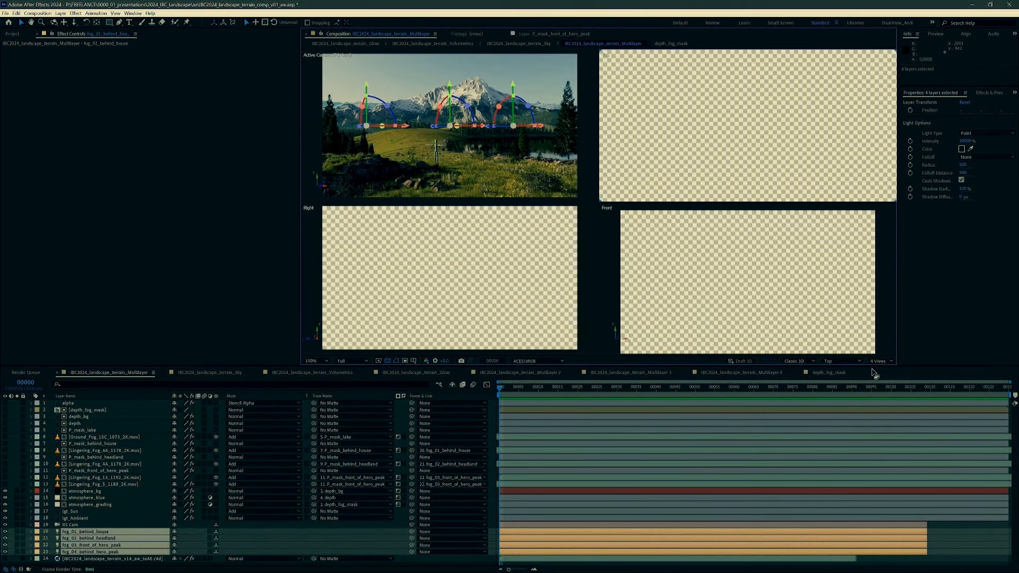
scroll(657, 98, "down", 10)
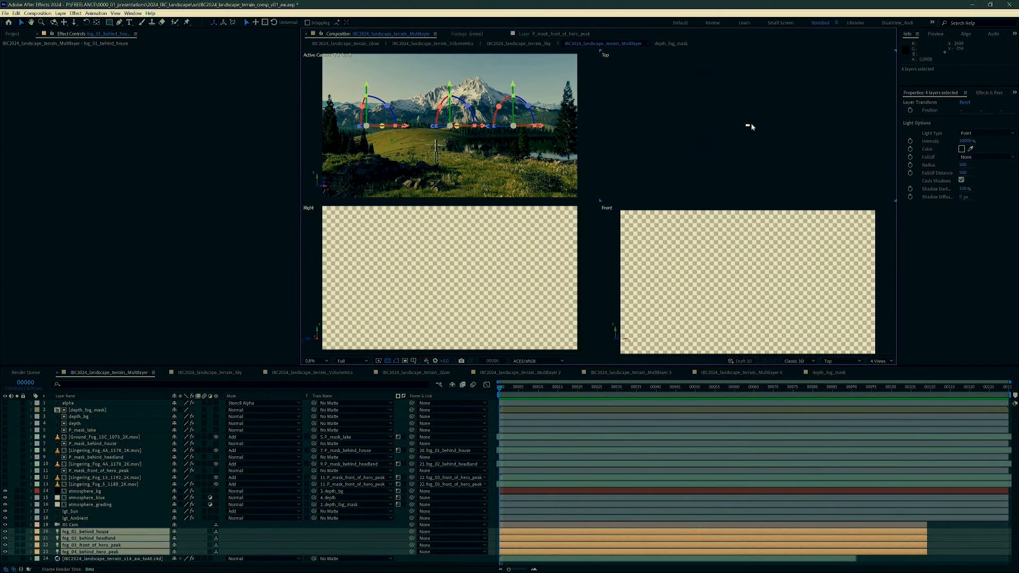
scroll(751, 123, "up", 10)
scroll(754, 271, "down", 7)
scroll(748, 280, "up", 2)
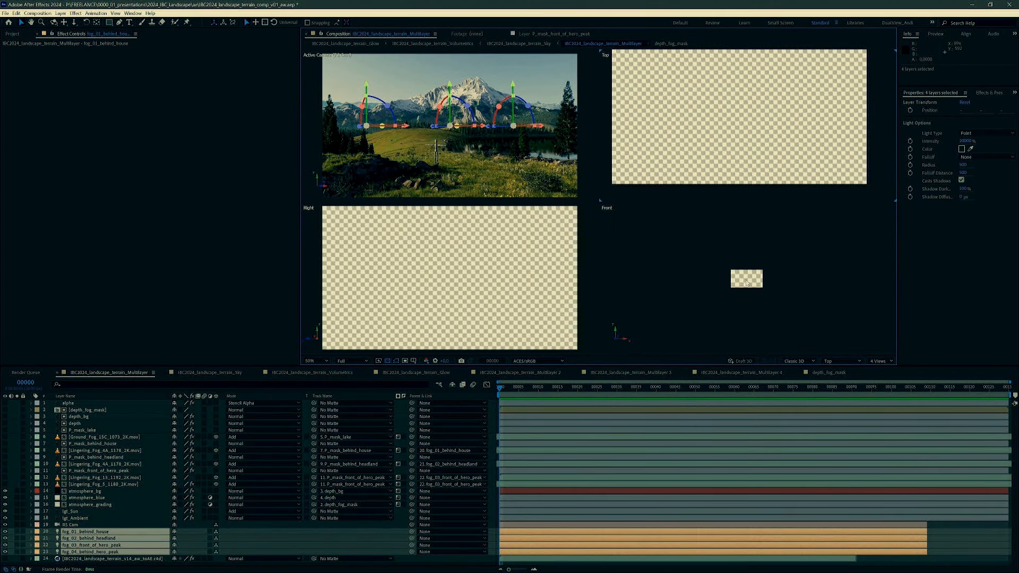
scroll(746, 283, "up", 5)
left_click(881, 362)
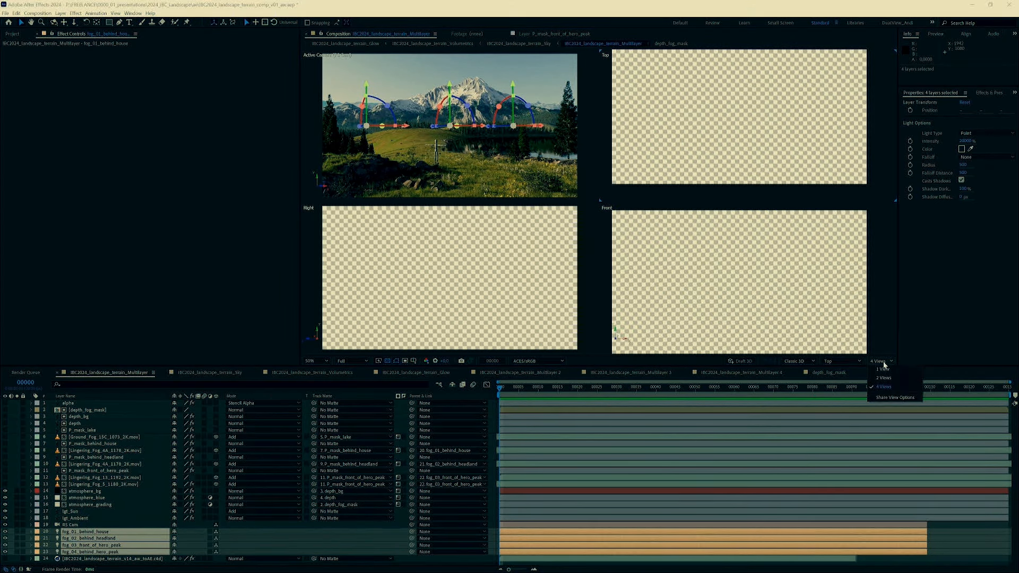
left_click(884, 369)
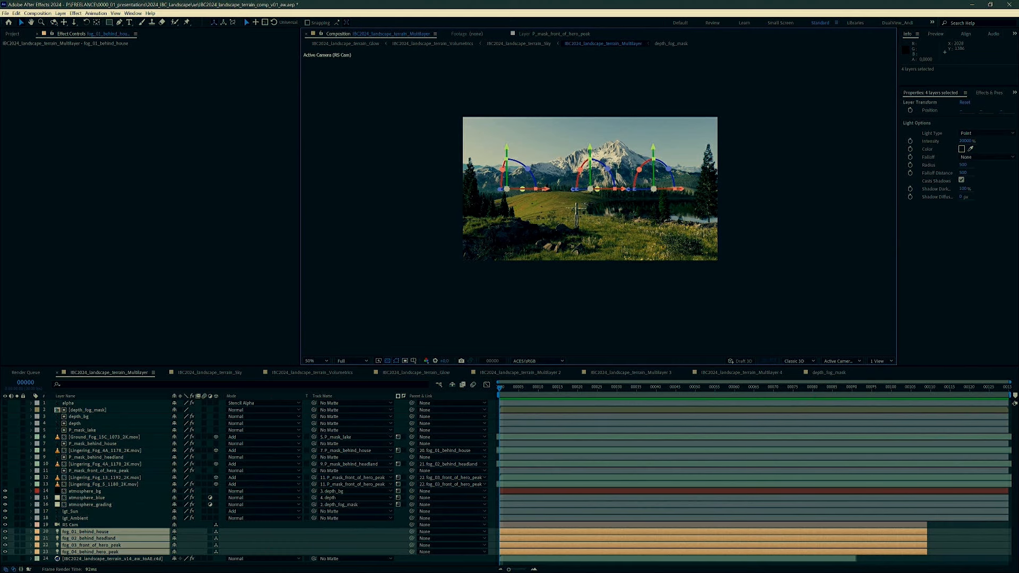
key("slash")
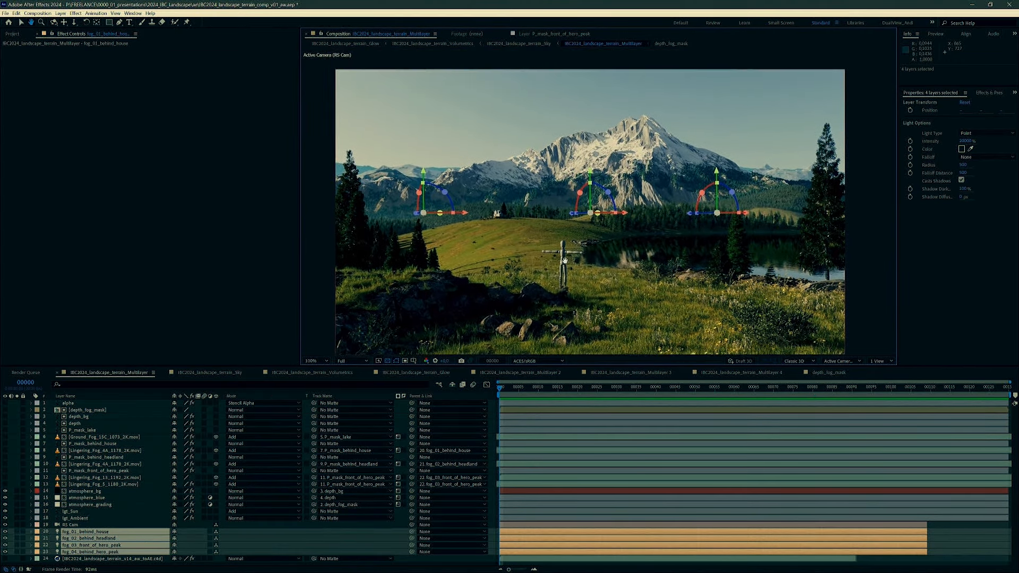
Check the Position properties of the four fog lights, and inspect the properties of RS Cam and Lingering_Fog_5_1180_2K.mov
key("p")
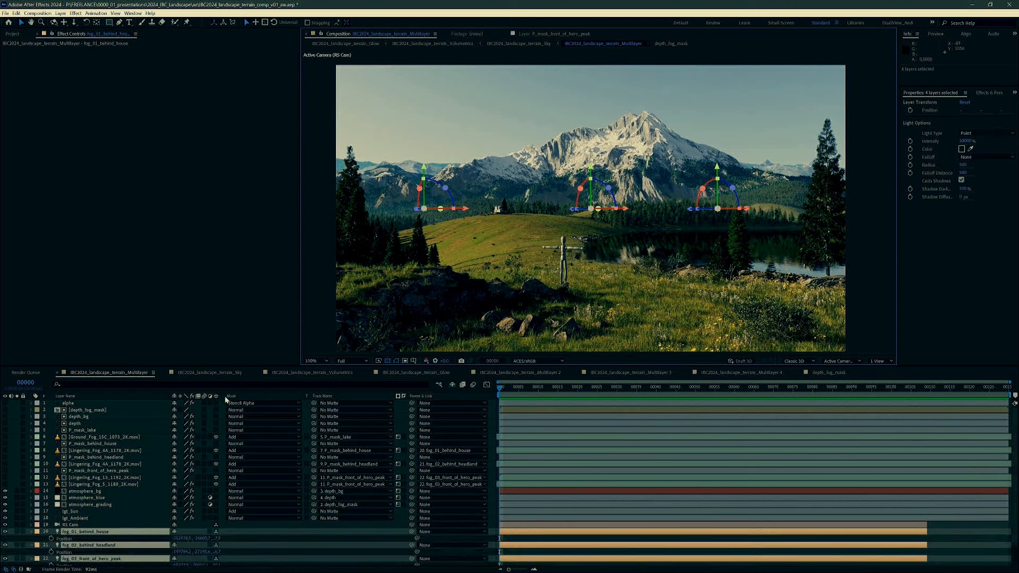
left_click_drag(223, 396, 241, 398)
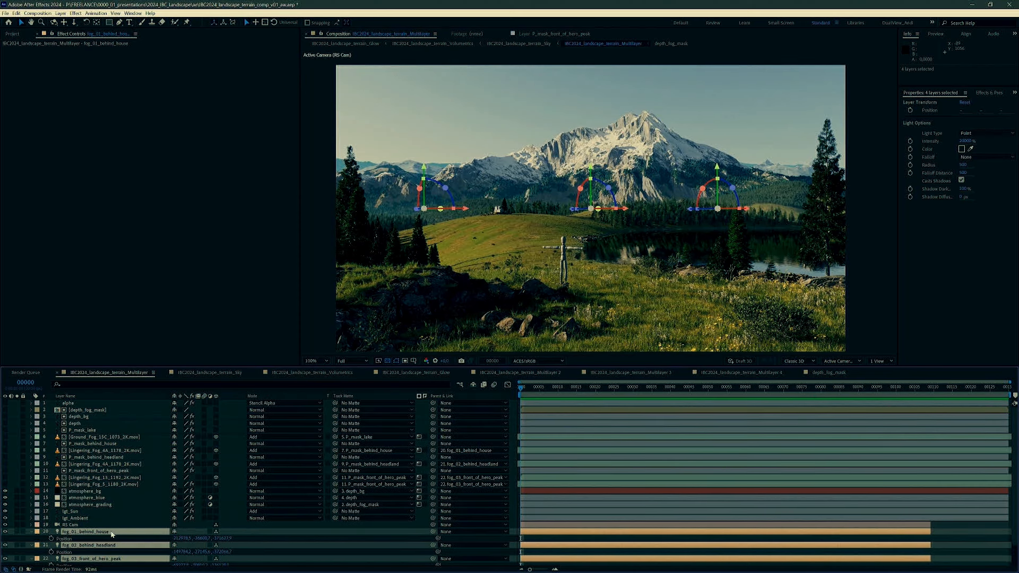
key("p")
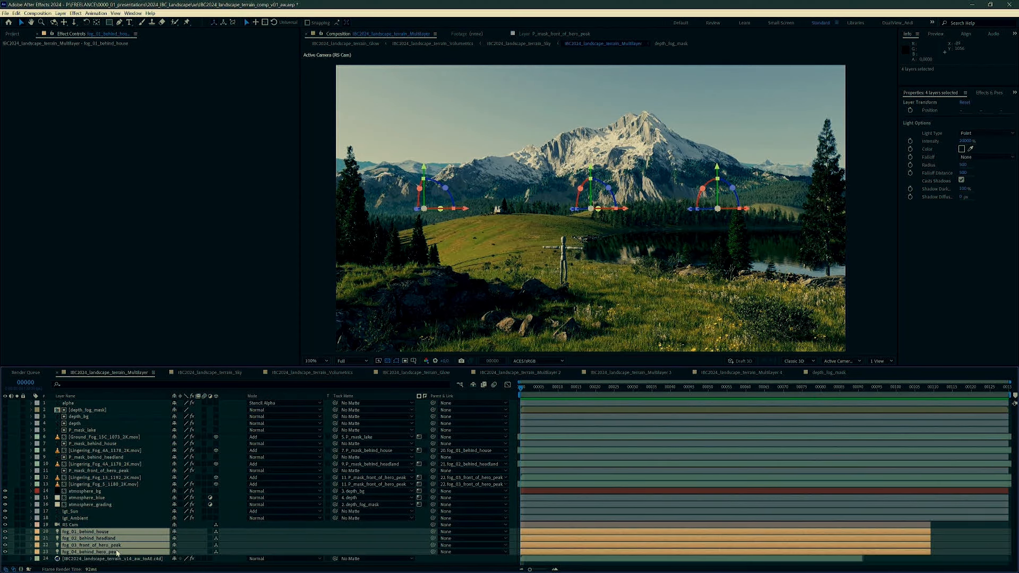
left_click(75, 525)
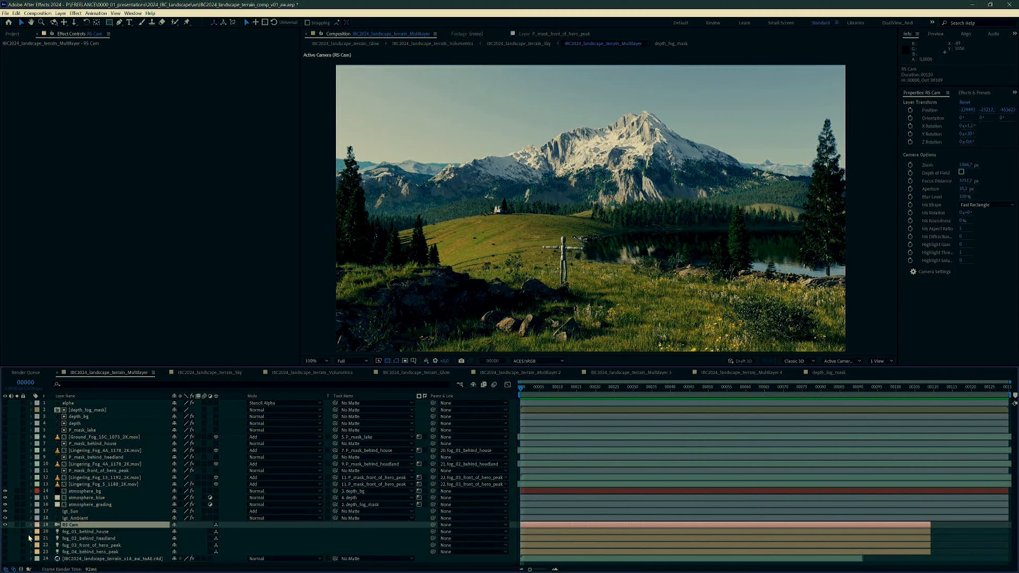
left_click(90, 485)
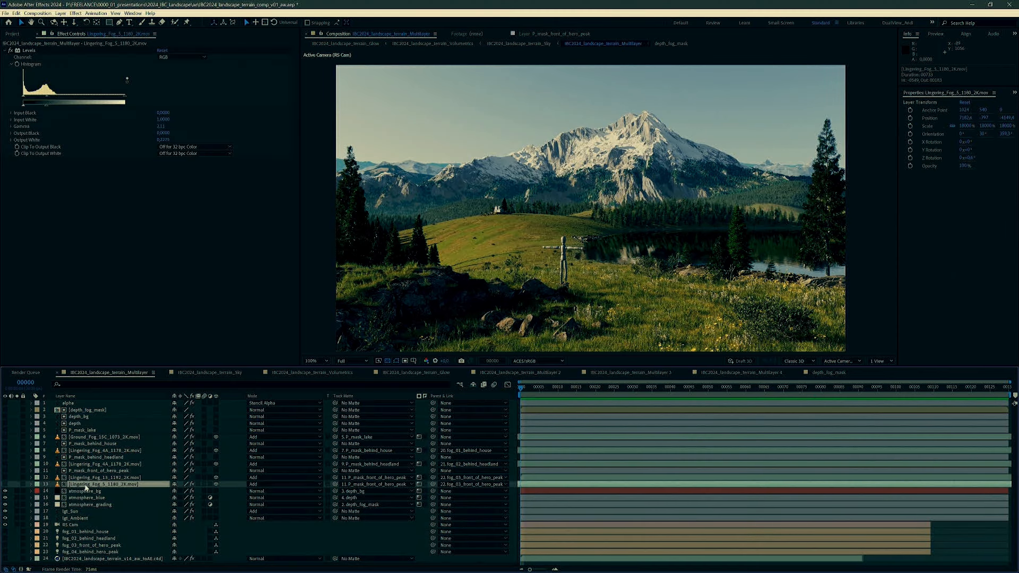
Preview the Lingering_Fog_5_1180_2K.mov and Lingering_Fog_13_1192_2K.mov footage in the layer viewer, scrubbing through each clip
double_click(58, 486)
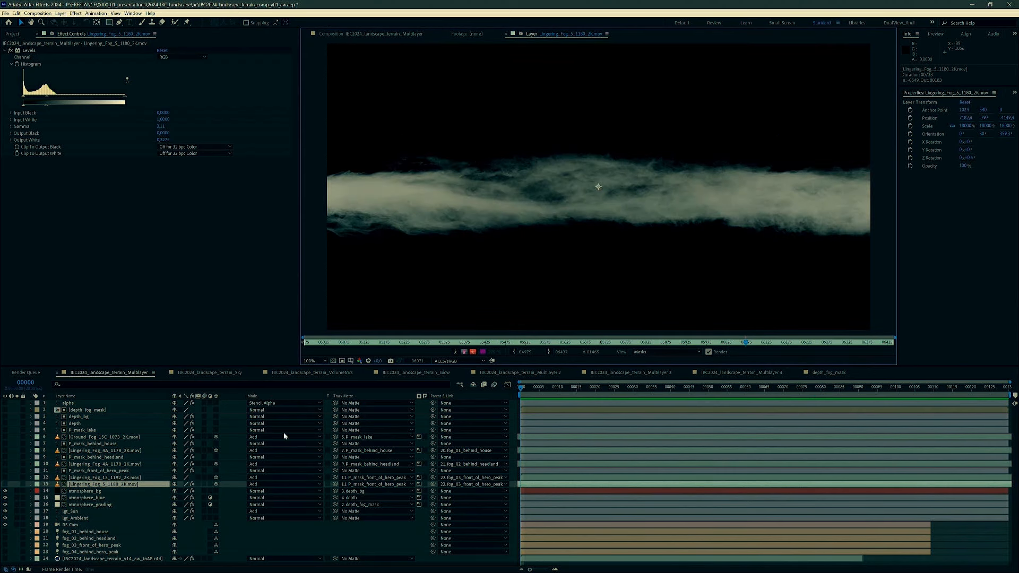
left_click_drag(317, 344, 869, 340)
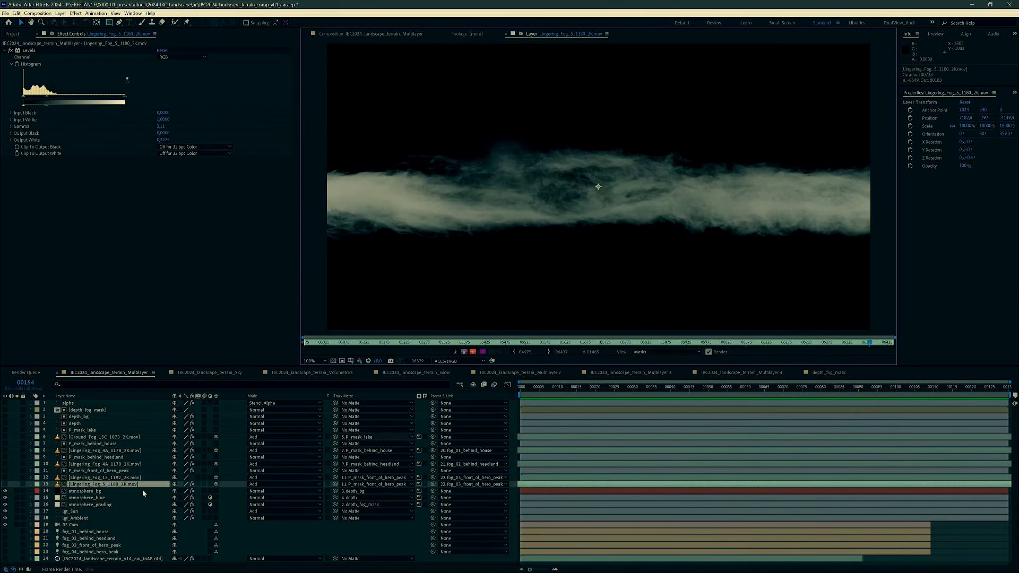
left_click(59, 478)
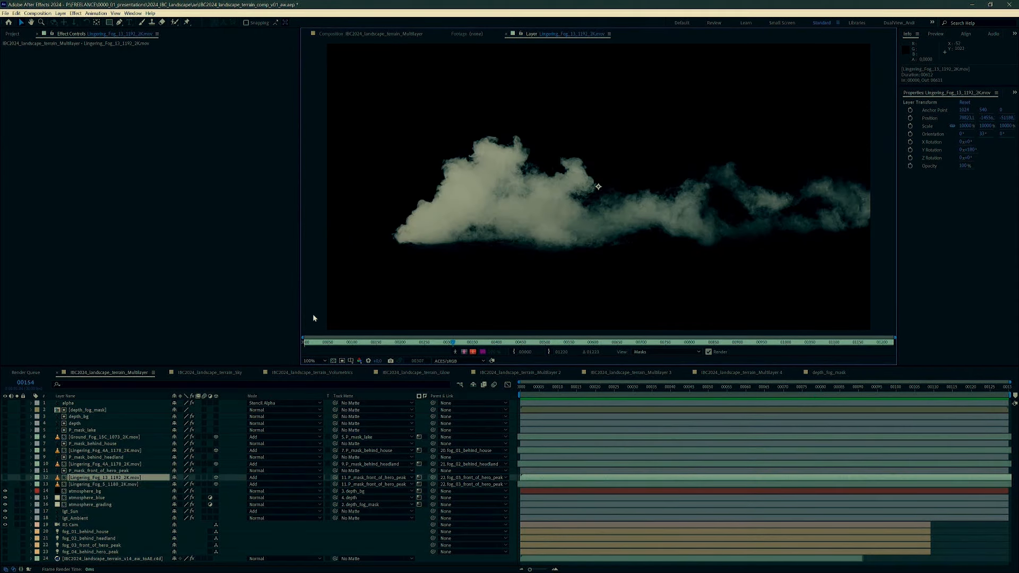
left_click_drag(319, 343, 883, 357)
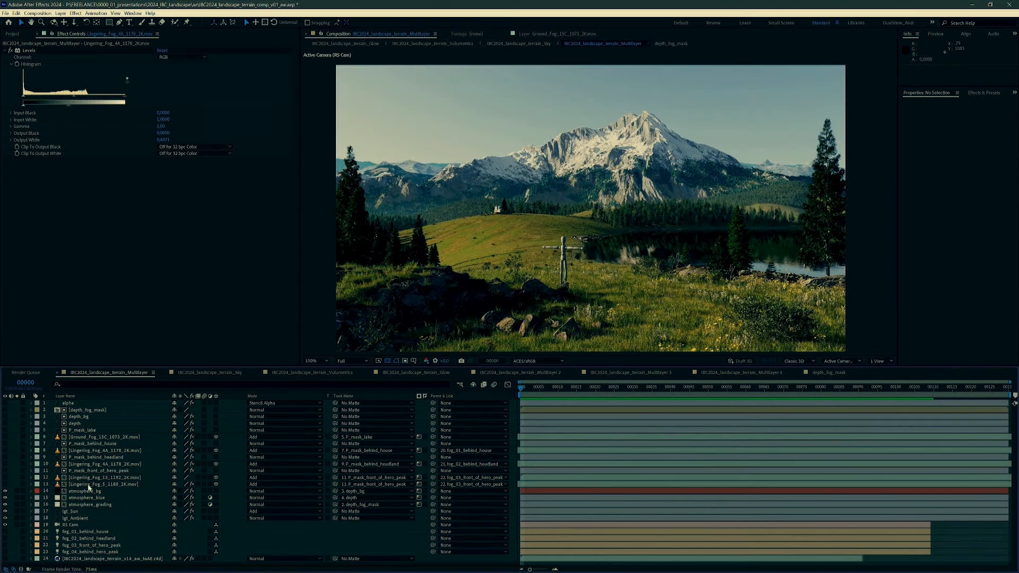
Show the Lingering_Fog_5_1180_2K.mov and Lingering_Fog_13_1192_2K.mov layers in the Multilayer composition
left_click(89, 485)
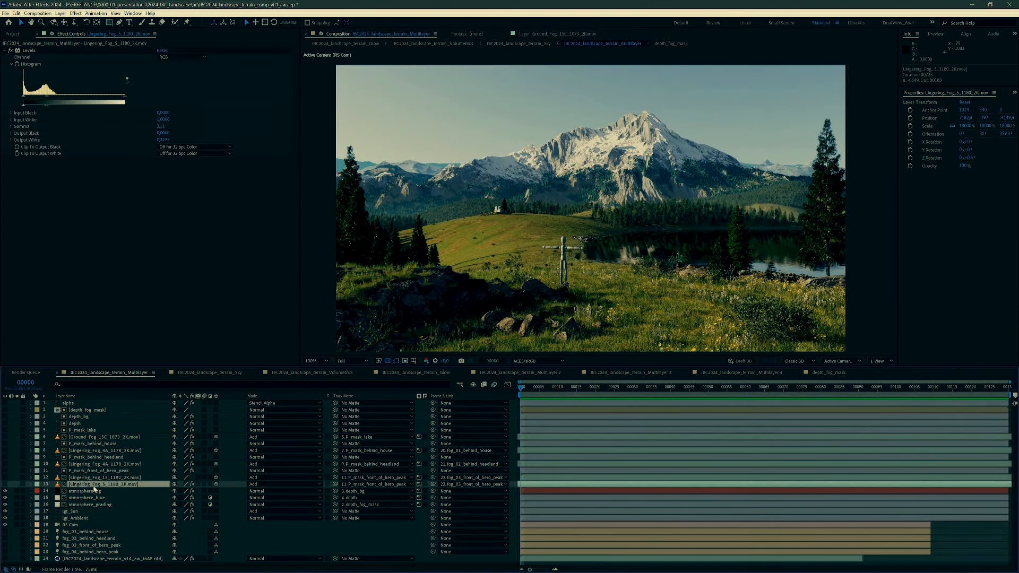
left_click(3, 488)
left_click(5, 480)
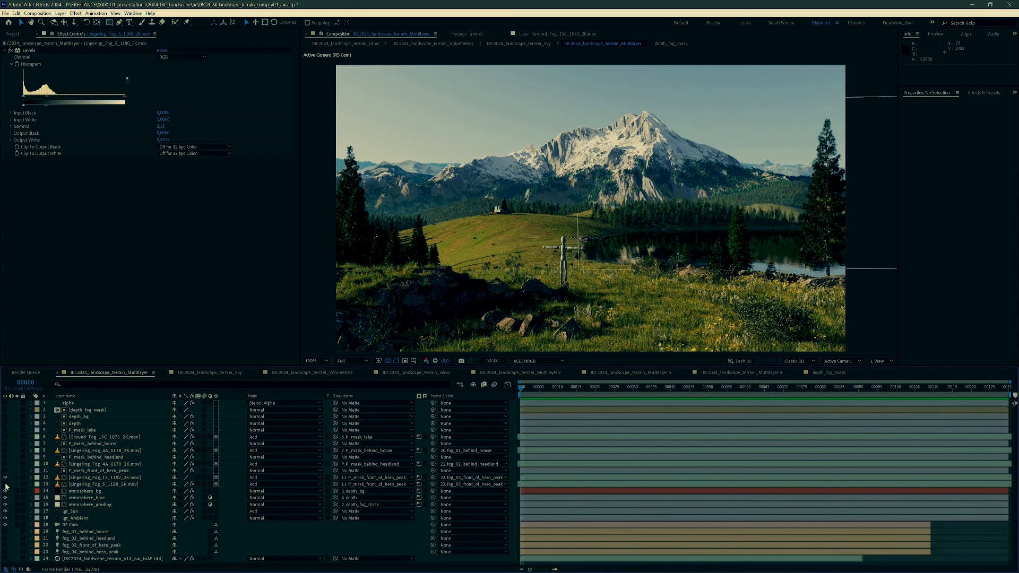
Try moving the two fog layers in front of the hero peak together, and undo the move
left_click(96, 477)
left_click(80, 484, "shift")
mouse_move(738, 148)
left_mouse_down()
mouse_move(737, 67)
mouse_move(728, 160)
left_mouse_up()
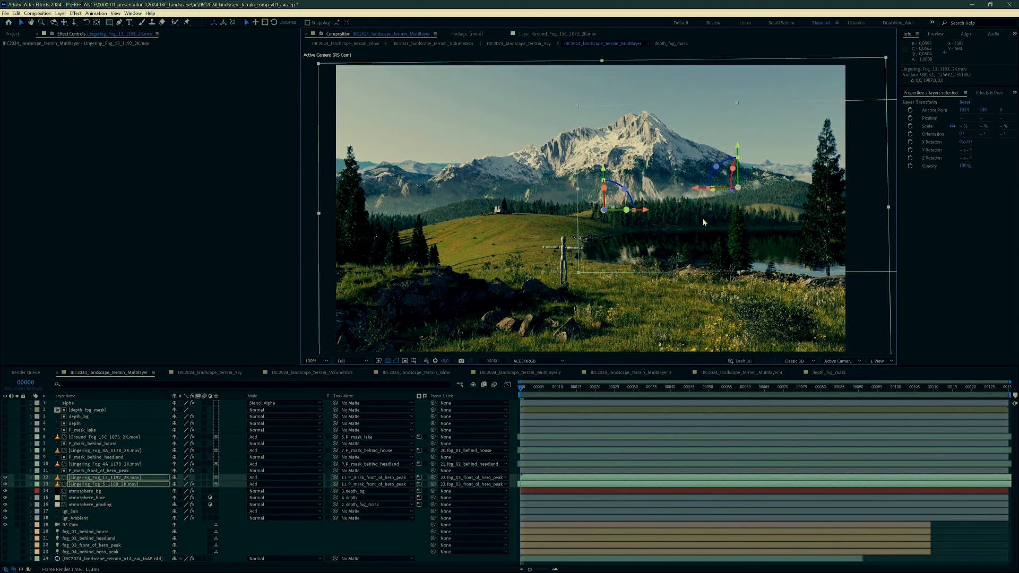
key("ctrl+z")
Display the P_mask_front_of_hero_peak layer to examine the matte and its ExtractoR settings, and hide it again
left_click(84, 471)
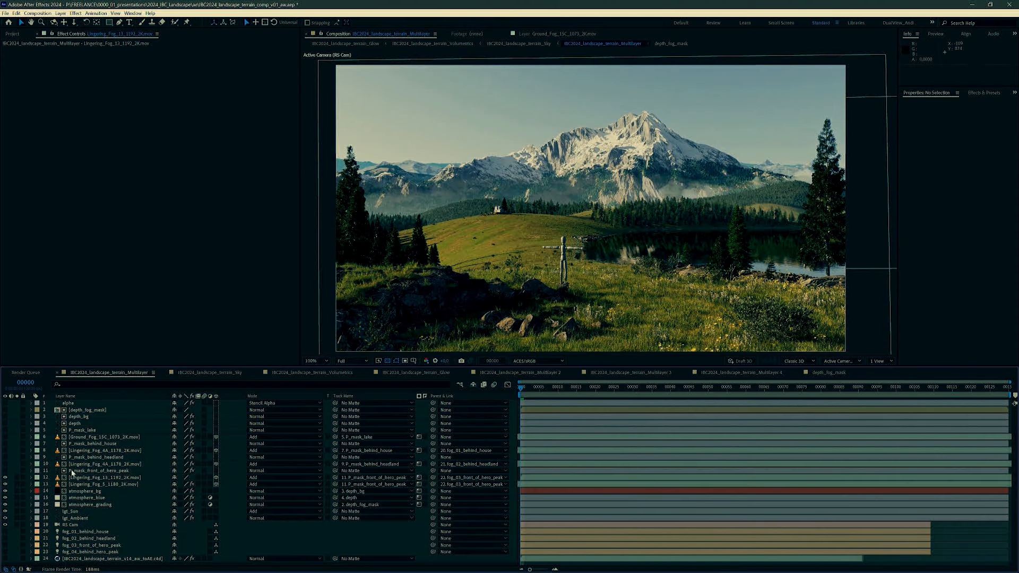
left_click(5, 471)
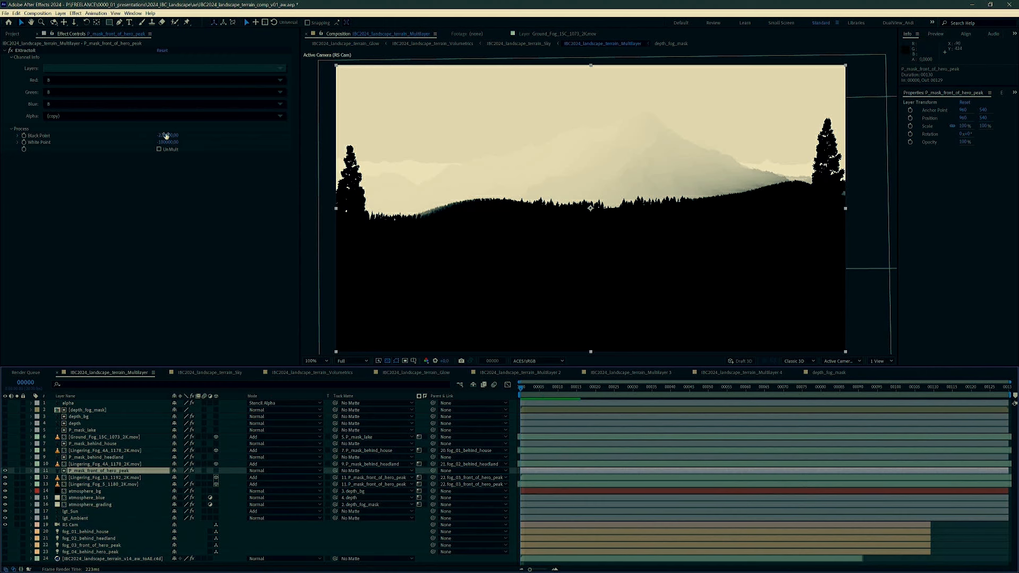
left_click(6, 470)
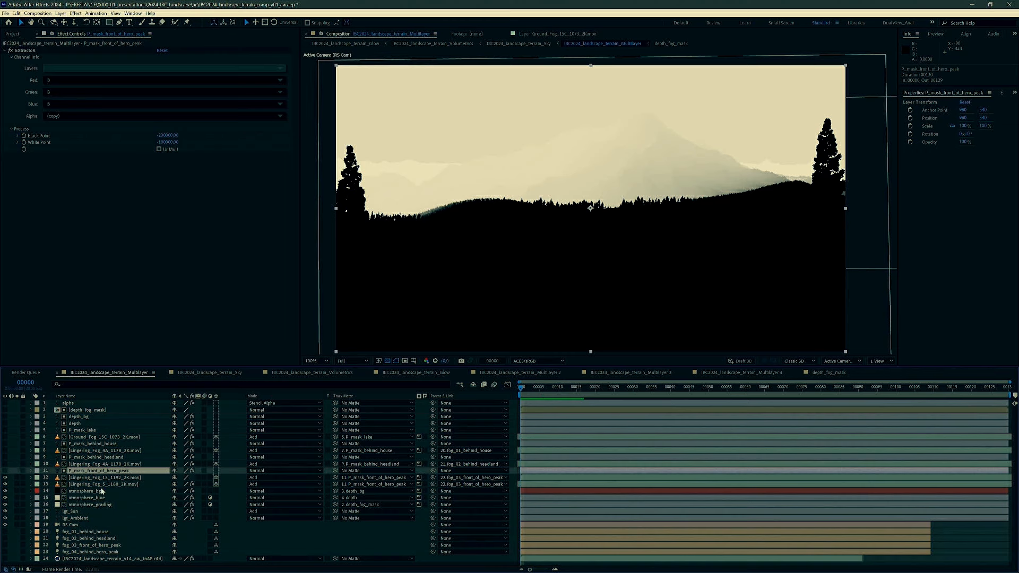
Show the Lingering_Fog_4A_1178_2K.mov layer matted by P_mask_behind_headland, comparing the image with and without it
left_click(84, 464)
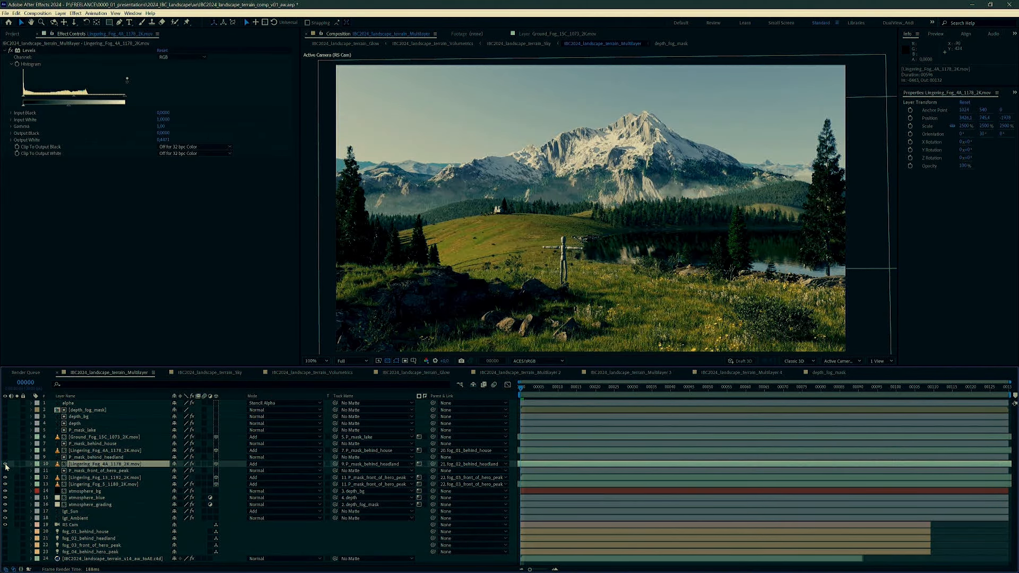
left_click(5, 464)
left_click(5, 464)
left_click(6, 464)
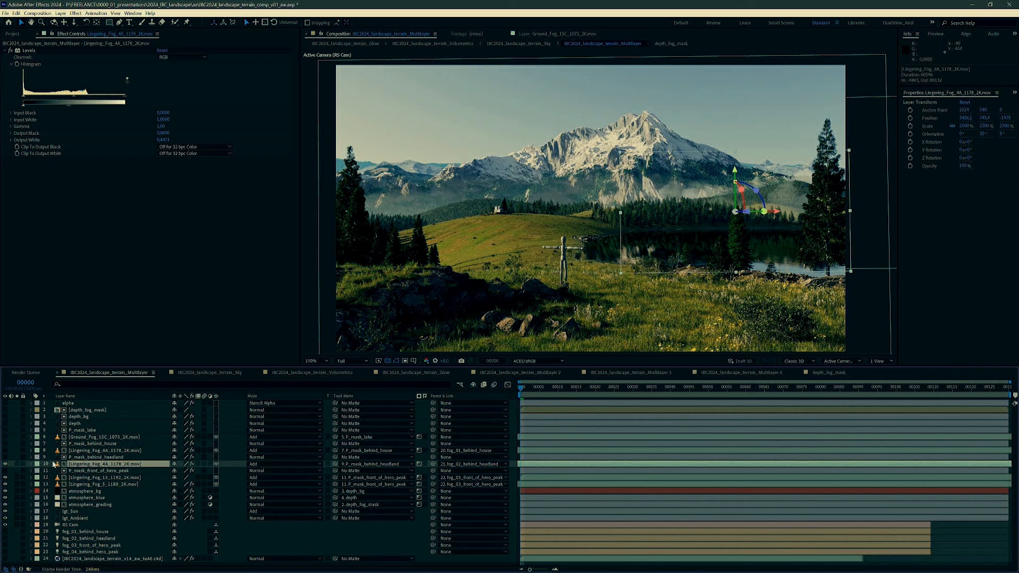
Show the Lingering_Fog_4A_1178_2K.mov layer matted by P_mask_behind_house, and try moving it vertically, undoing the move
left_click(96, 452)
left_click(5, 451)
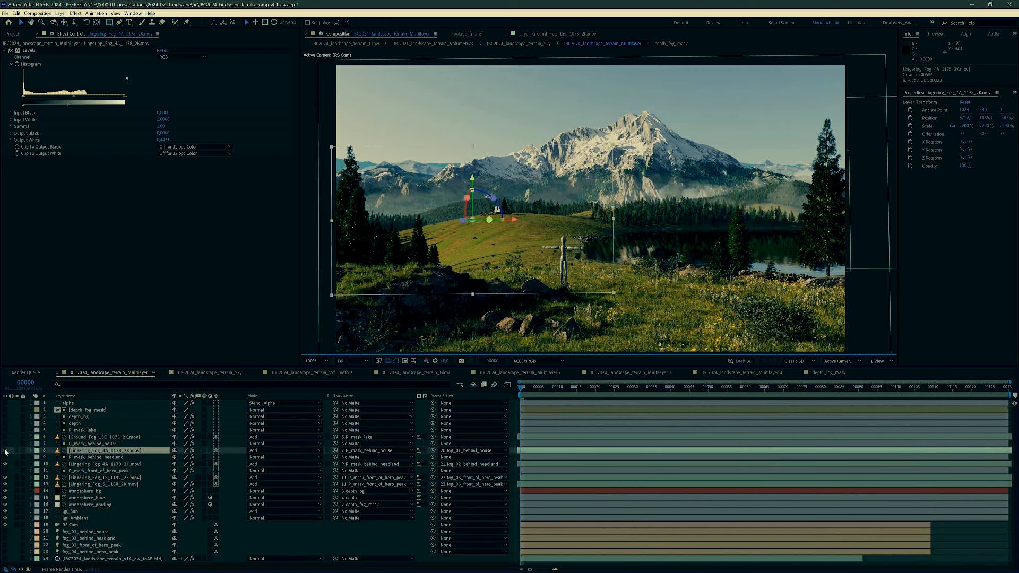
left_click(5, 450)
left_click(4, 451)
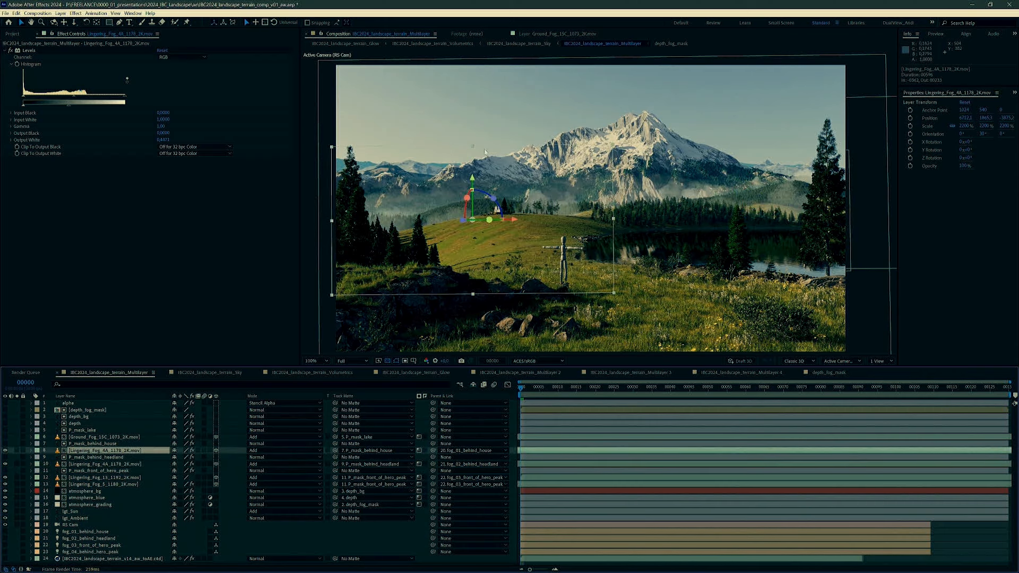
mouse_move(472, 183)
left_mouse_down()
mouse_move(475, 133)
mouse_move(475, 175)
left_mouse_up()
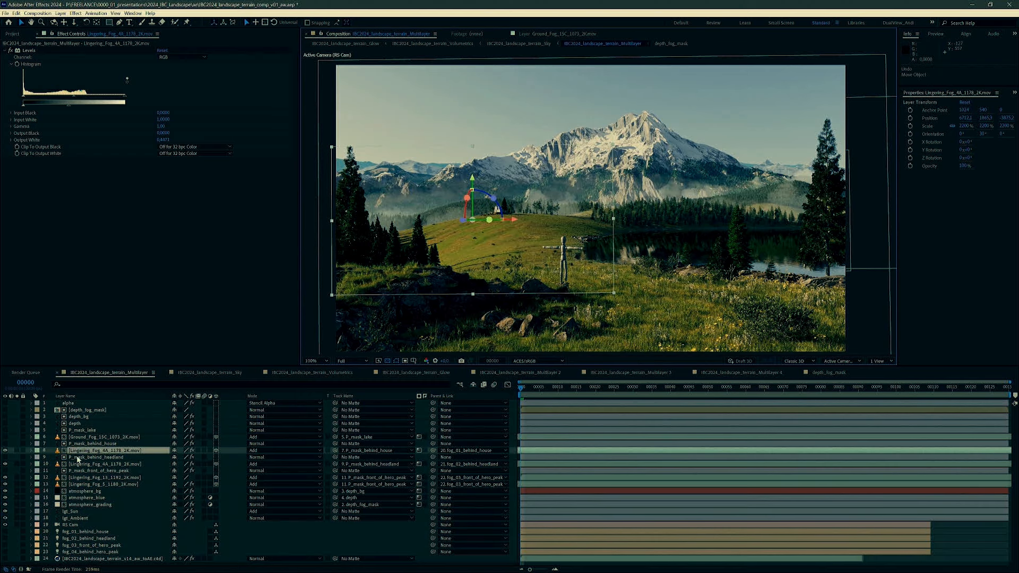
Show the Ground_Fog_15C_1073_2K.mov layer over the lake
left_click(32, 437)
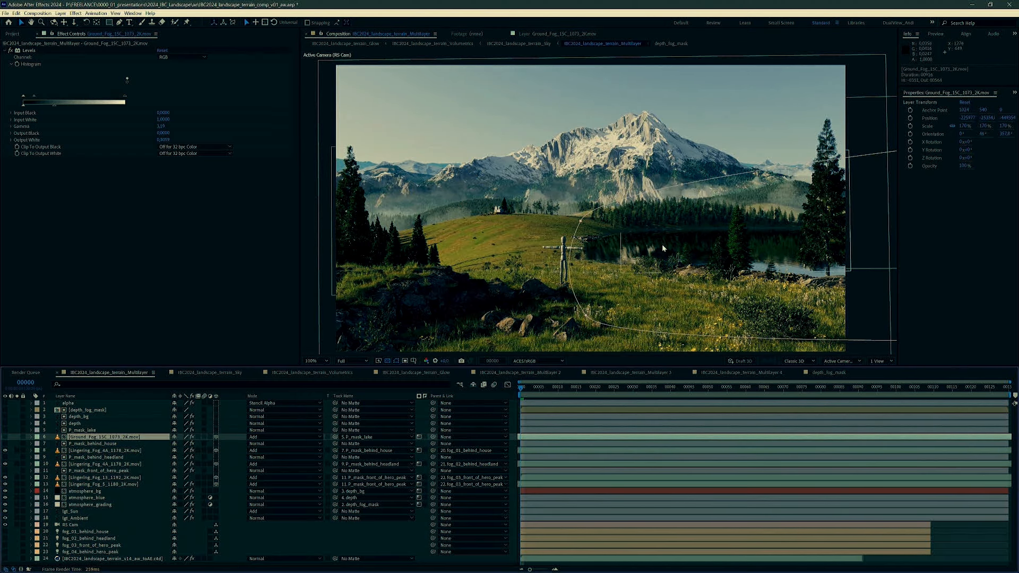
left_click(6, 437)
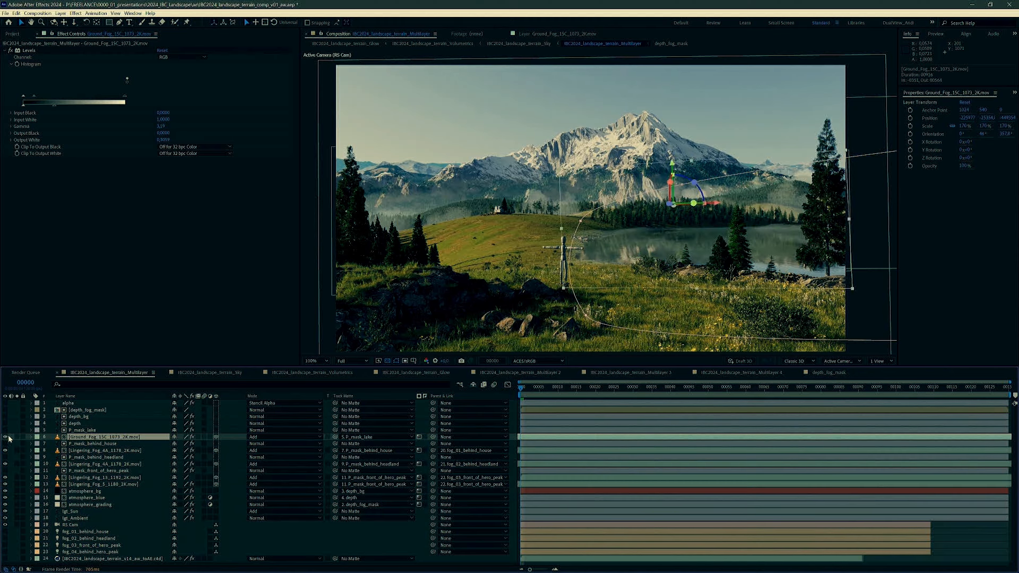
left_click(6, 438)
Display the P_mask_lake layer to examine its matte and ExtractoR settings, and hide it again
left_click(43, 431)
left_click(6, 431)
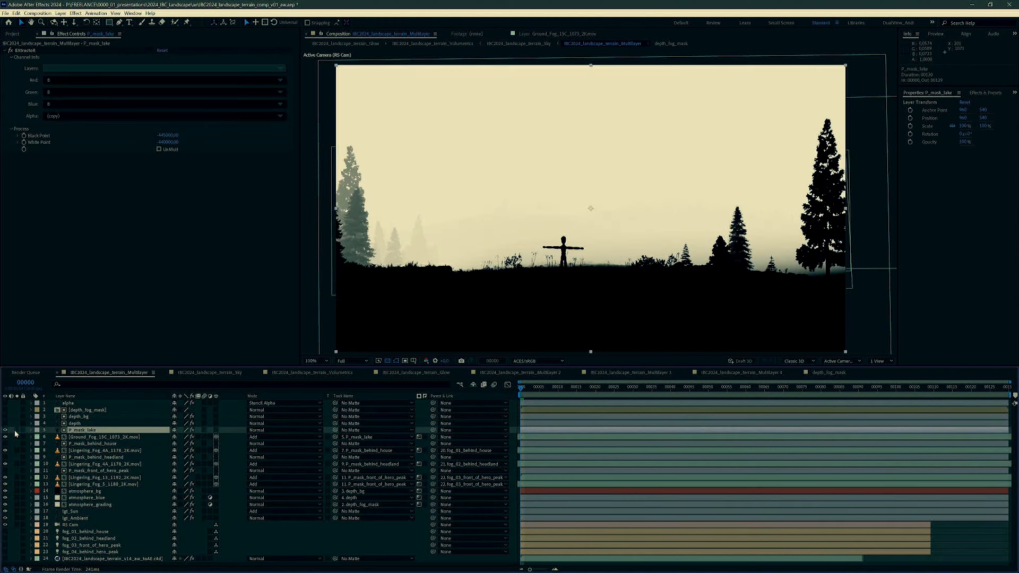
left_click(5, 431)
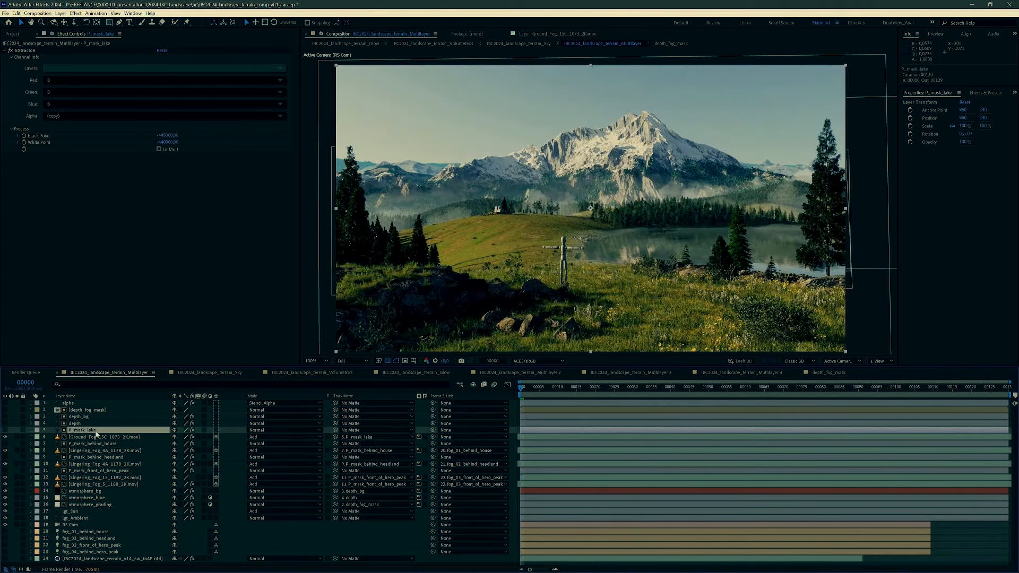
Select the ground fog layer and the four lingering fog layers together to inspect their placement
left_click(83, 437)
left_click(80, 451, "ctrl")
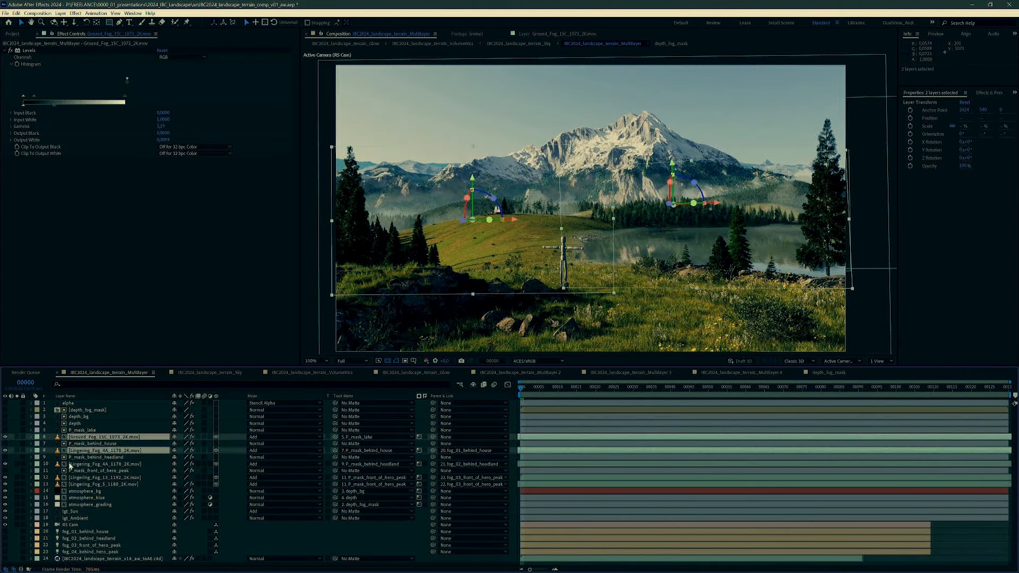
left_click(78, 464, "ctrl")
left_click(78, 477, "ctrl")
left_click(78, 484, "ctrl")
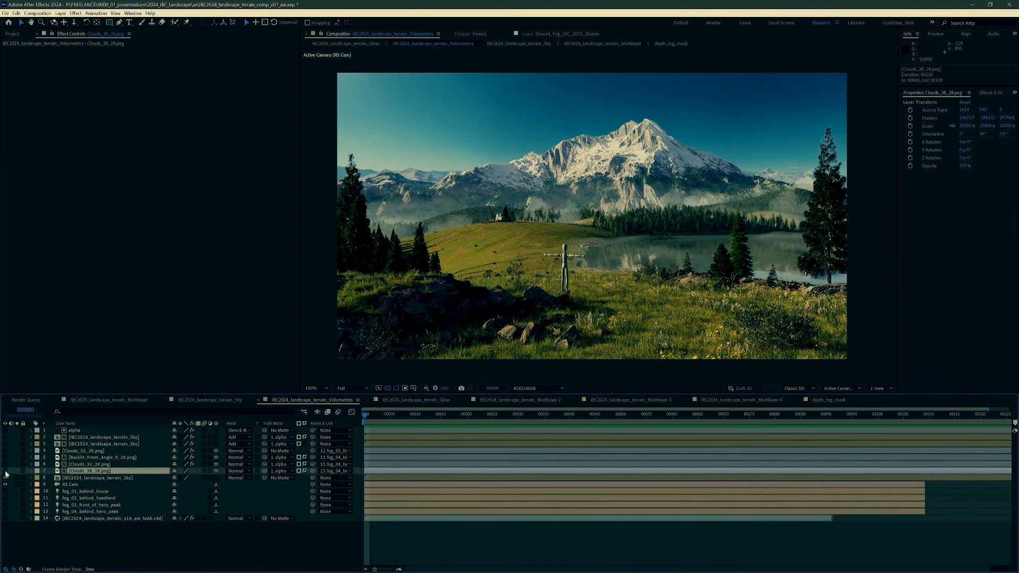
In the Volumetrics composition, show the four cloud image layers, and try moving them together, undoing the move
left_click(6, 457)
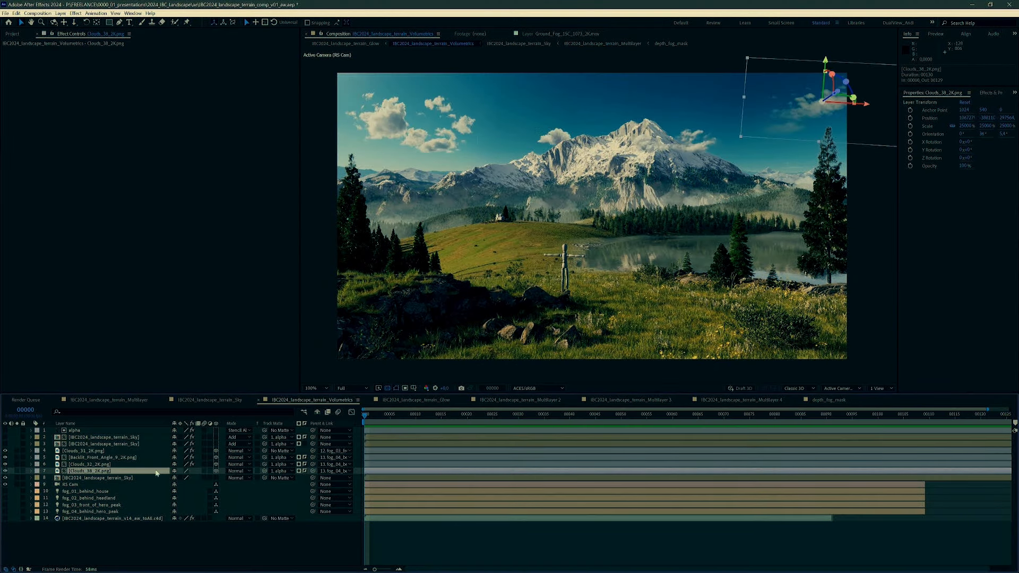
left_click(81, 451)
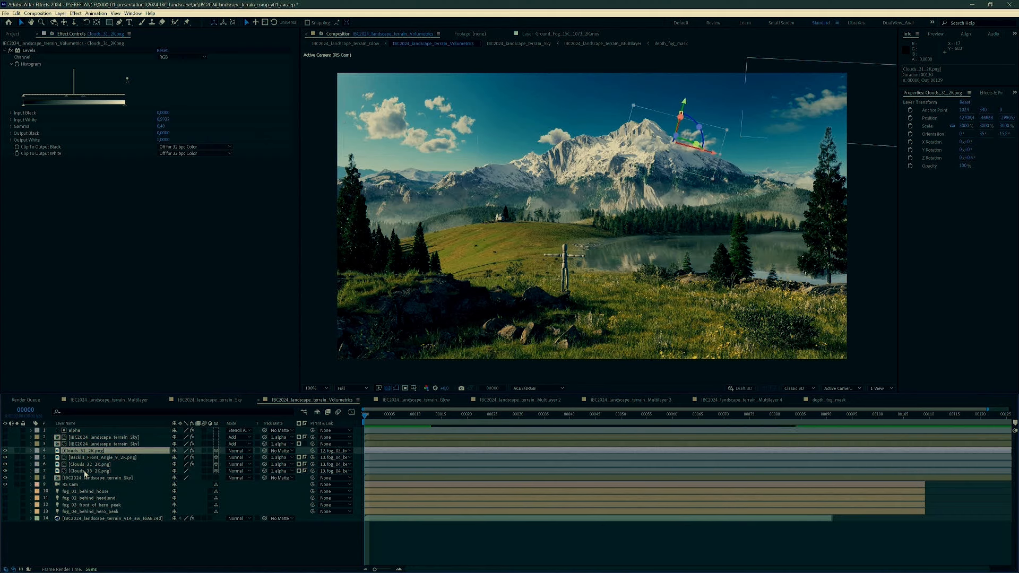
left_click(85, 472, "shift")
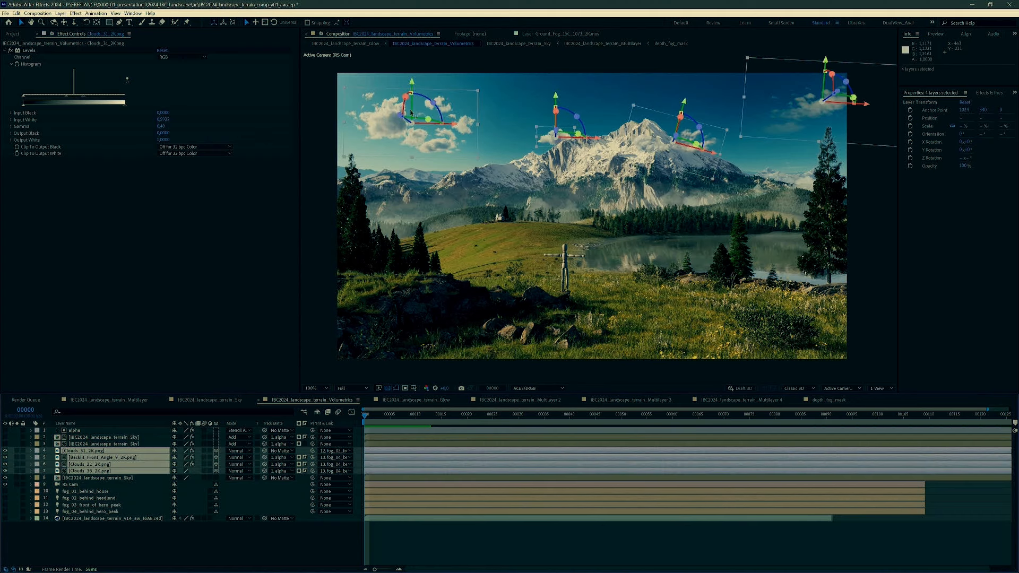
left_click_drag(400, 118, 422, 134)
key("ctrl+z")
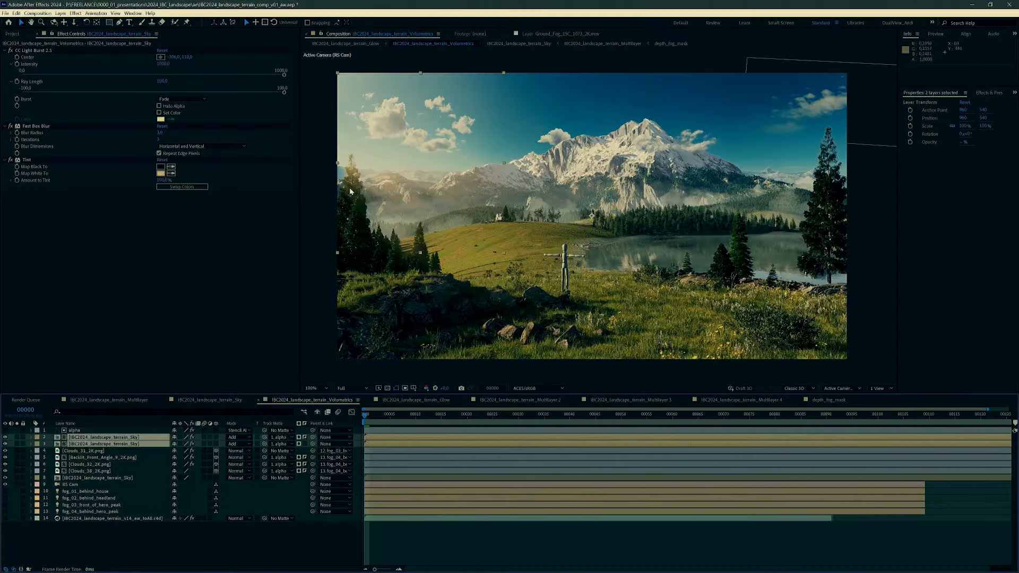
Reveal the mask on the lower light-burst Sky layer, set its mode to None, and compare the image with and without the layer
left_click(73, 546)
left_click(85, 445)
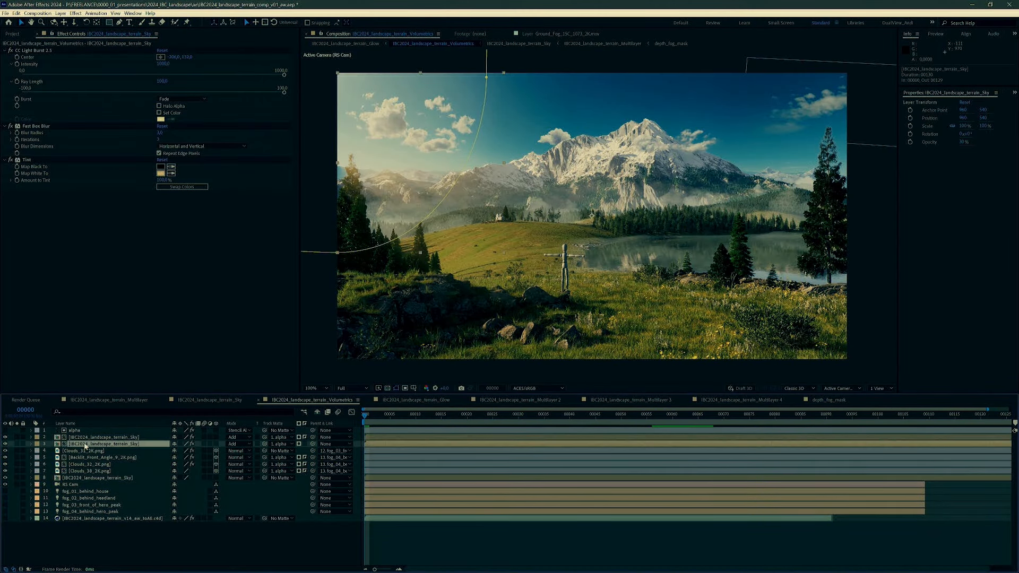
key("m")
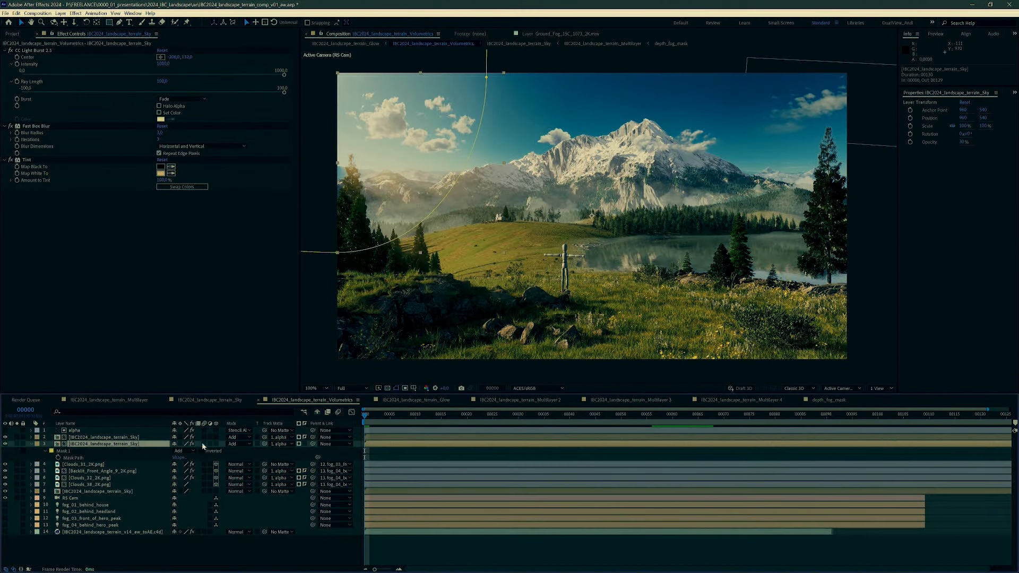
left_click(181, 452)
left_click(187, 459)
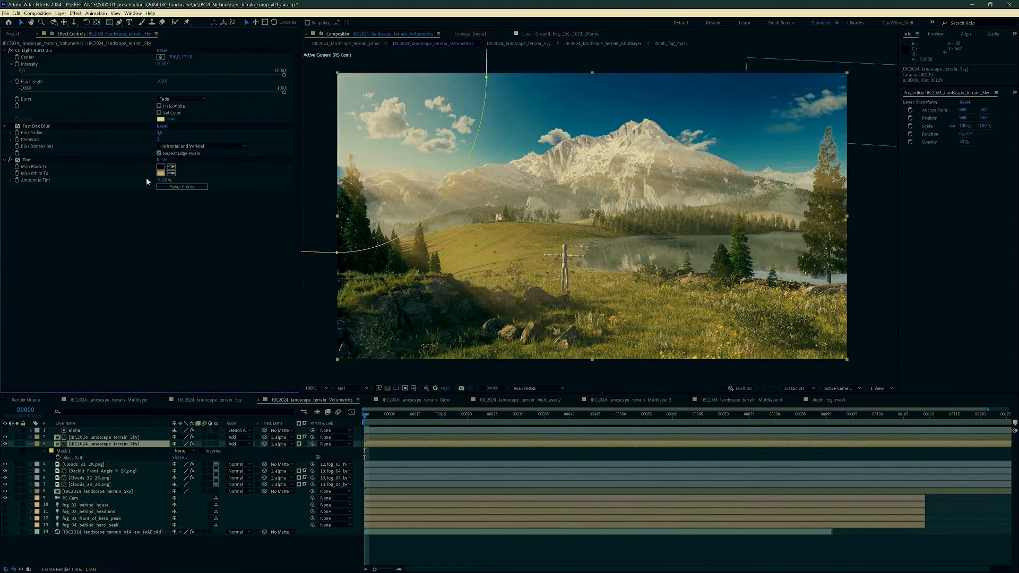
left_click(6, 444)
left_click(6, 444)
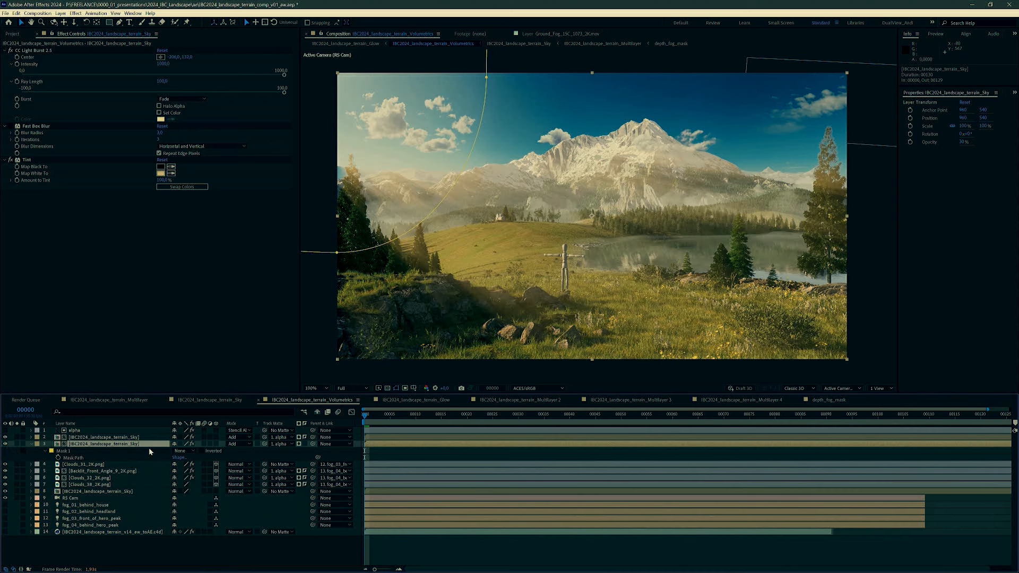
Set Mask 1 of the light-burst Sky layer to Add, and reveal its Mask Feather property
left_click(189, 452)
left_click(195, 465)
left_click(65, 452)
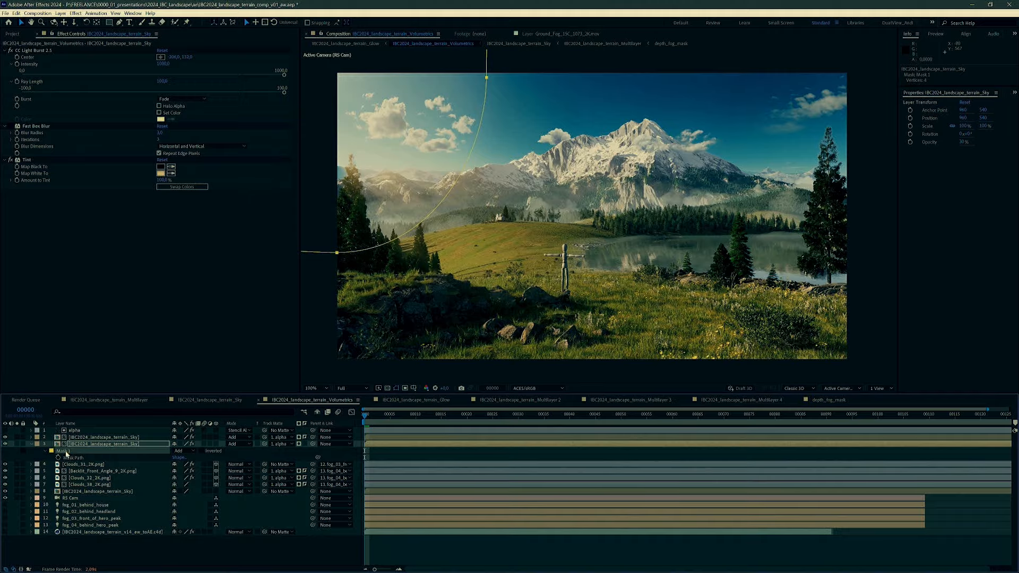
key("f")
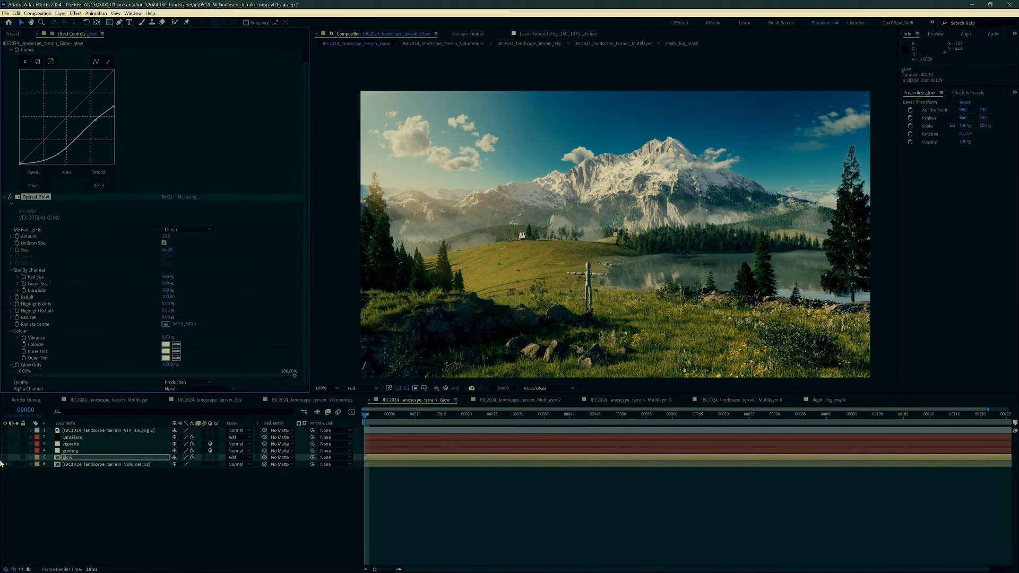
In the Glow composition, show the glow layer, comparing the image with and without it, and view it soloed before unsoloing it
left_click(5, 458)
left_click(5, 458)
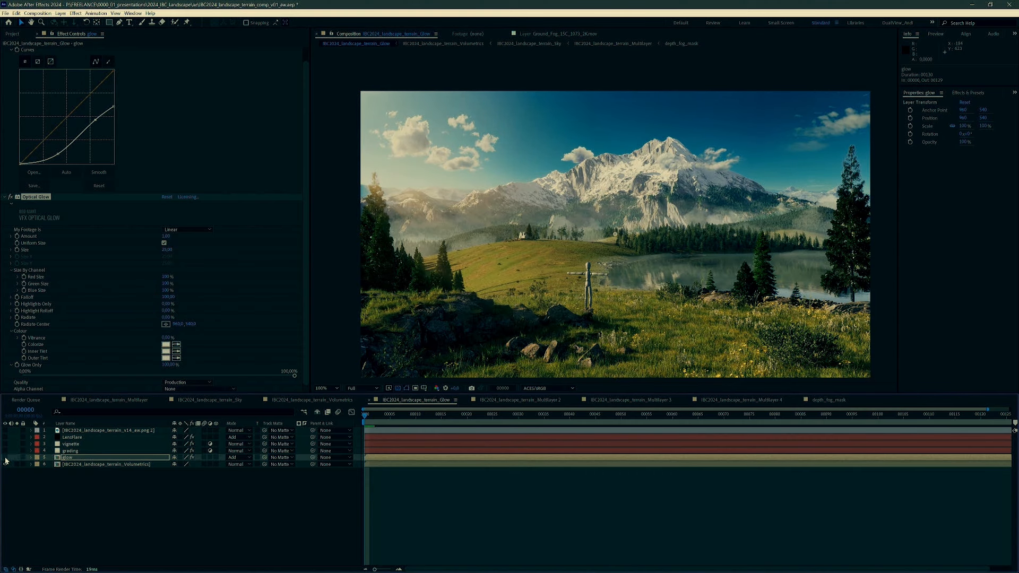
left_click(5, 458)
left_click(17, 458)
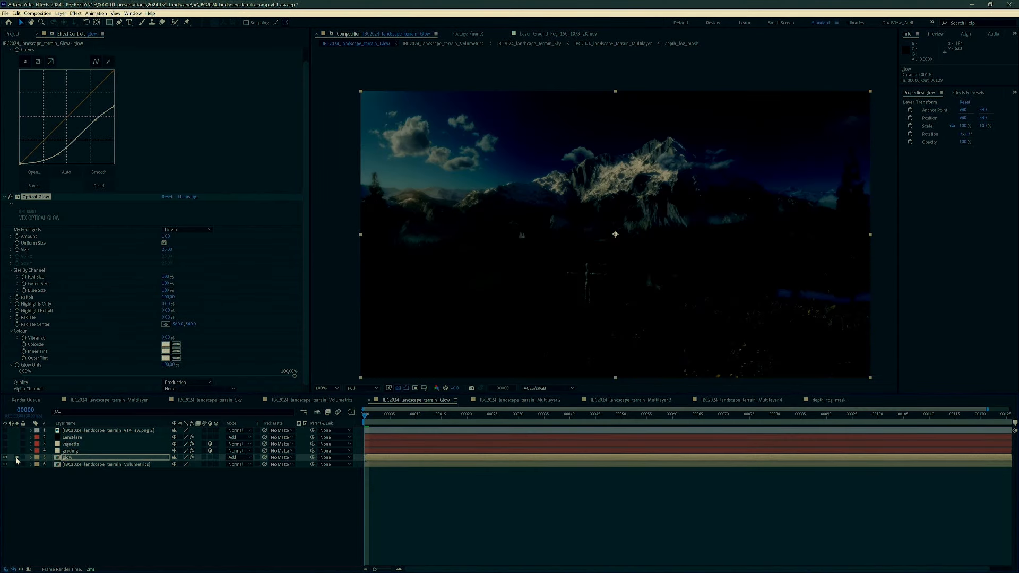
left_click(17, 458)
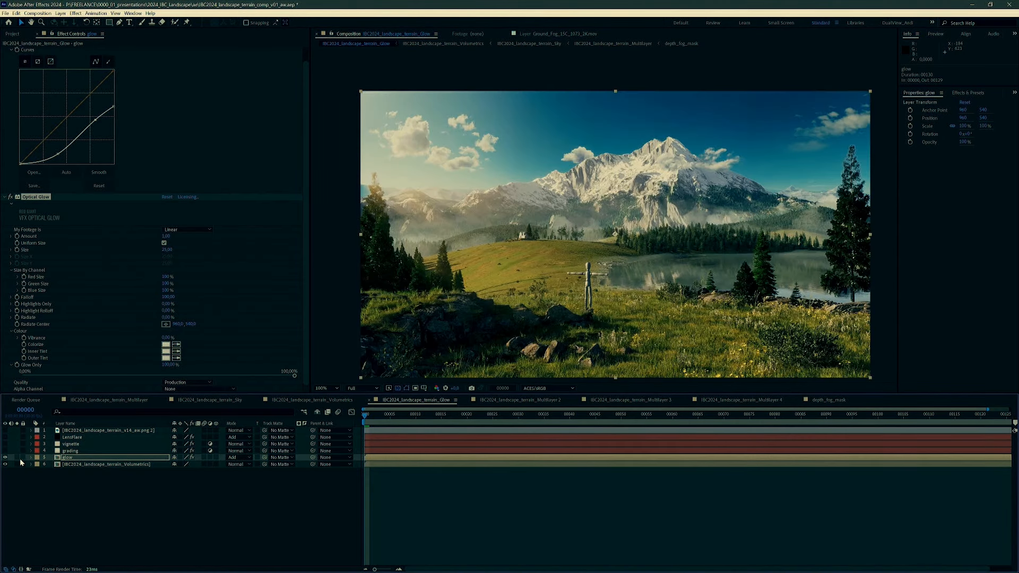
Show the grading and vignette adjustment layers, comparing the image with and without the vignette
left_click(70, 451)
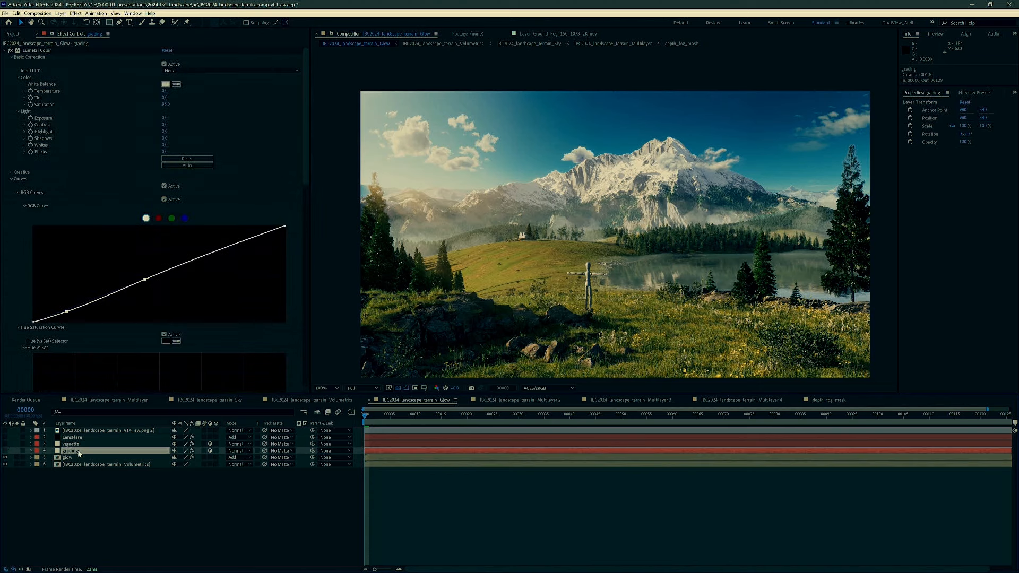
left_click(5, 451)
left_click(5, 445)
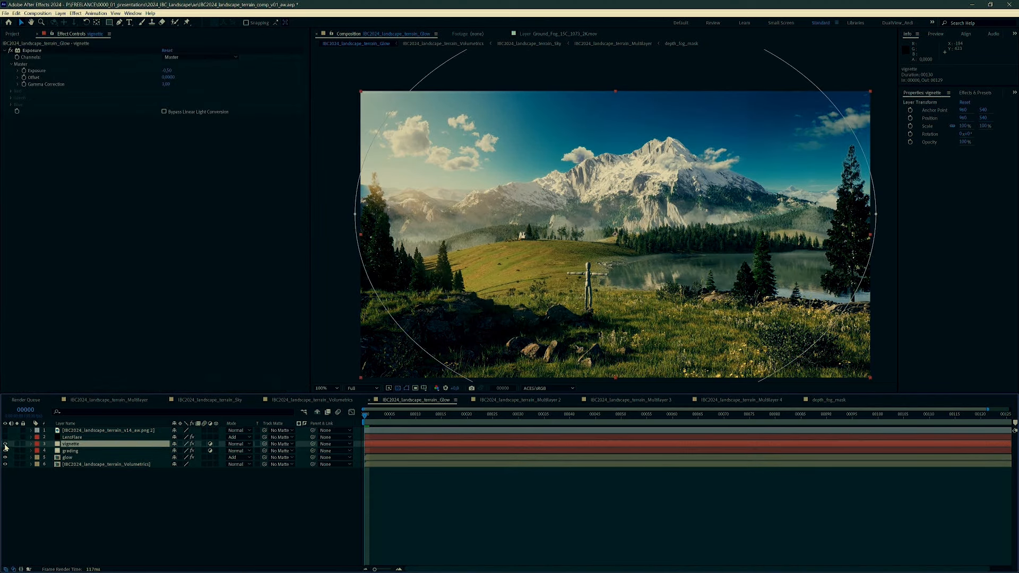
left_click(13, 498)
left_click(5, 444)
left_click(5, 445)
left_click(5, 445)
left_click(5, 444)
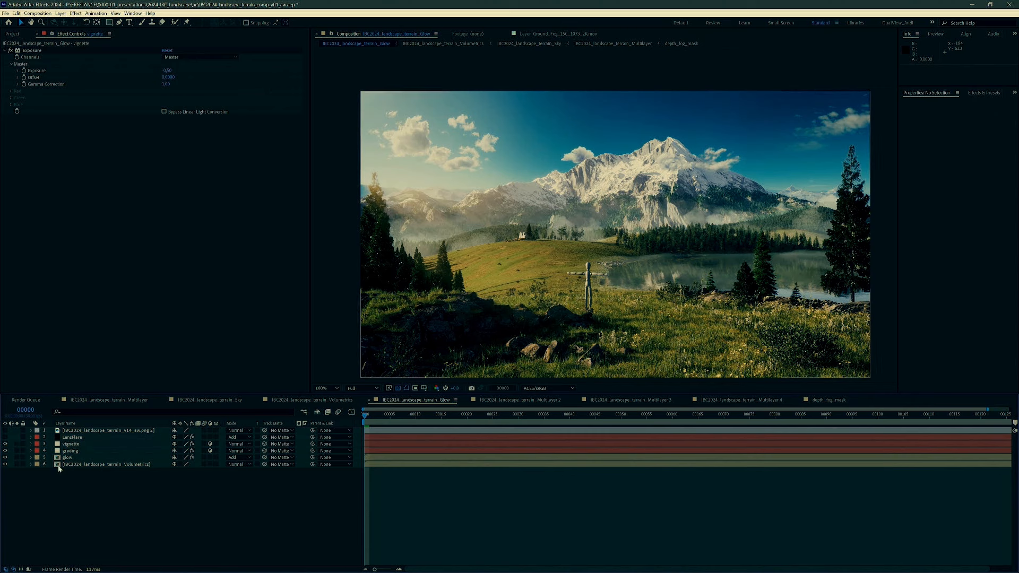
Show the LensFlare layer and view it soloed before unsoloing it
left_click(74, 439)
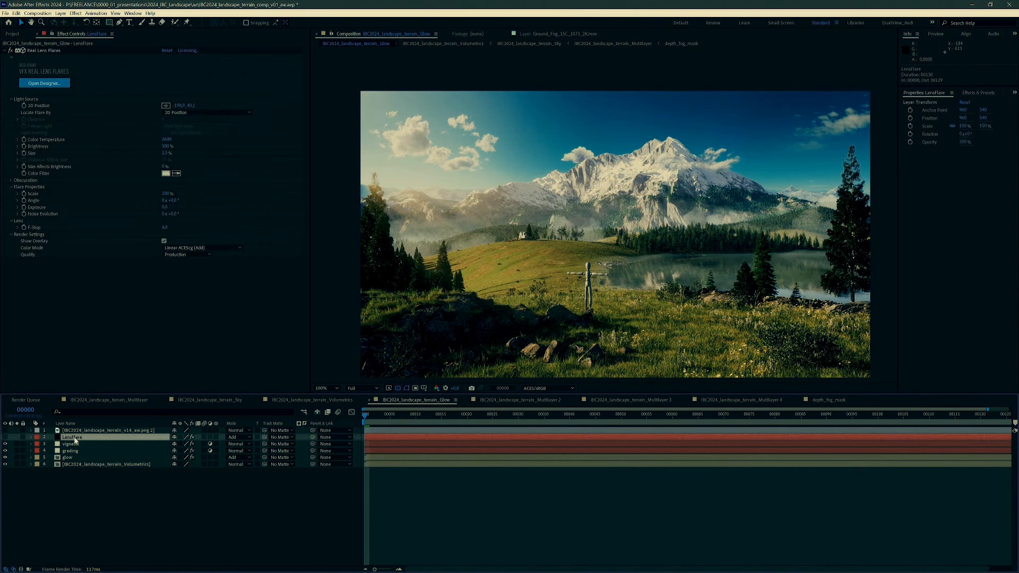
left_click(5, 438)
left_click(17, 438)
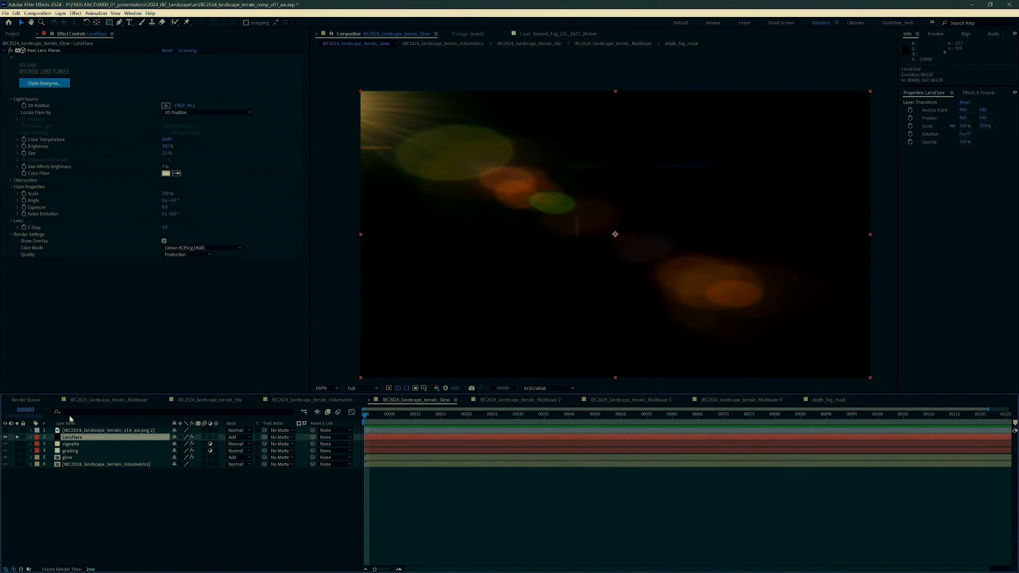
left_click(17, 438)
Compare the image with and without the LensFlare layer, and open the designer of its Real Lens Flares effect
left_click(5, 437)
left_click(4, 437)
left_click(5, 437)
left_click(5, 437)
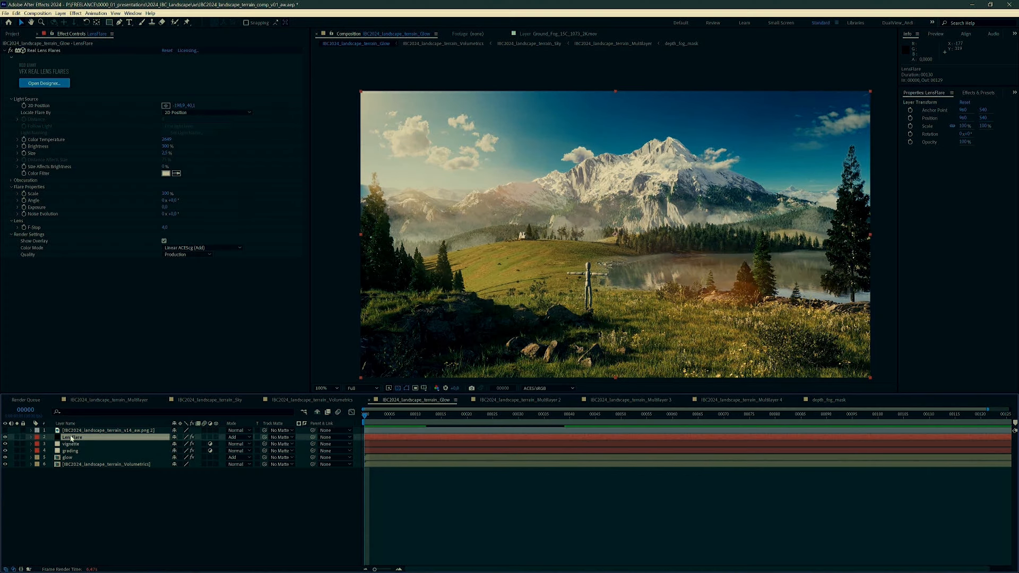
left_click(52, 87)
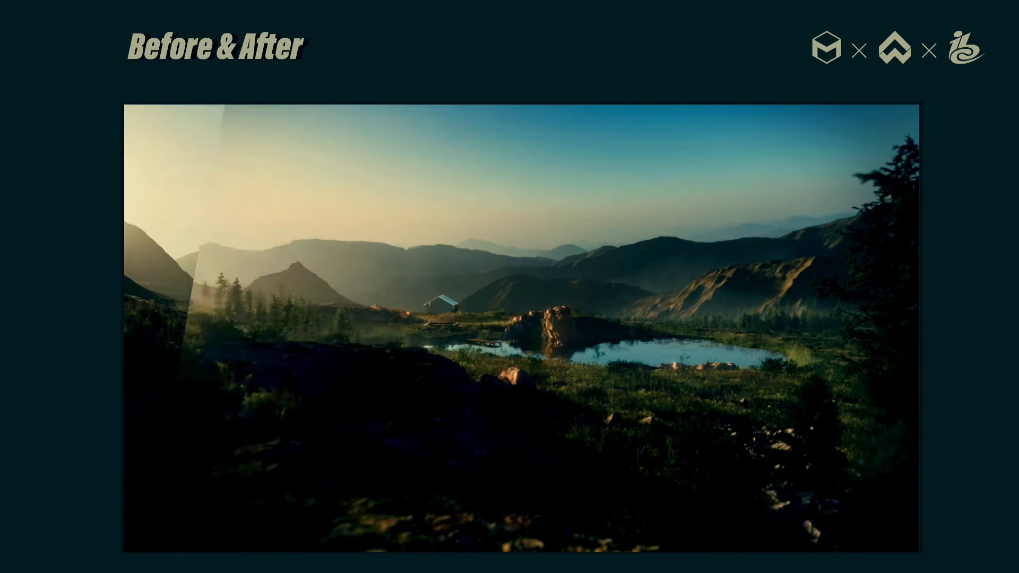
key("Right")
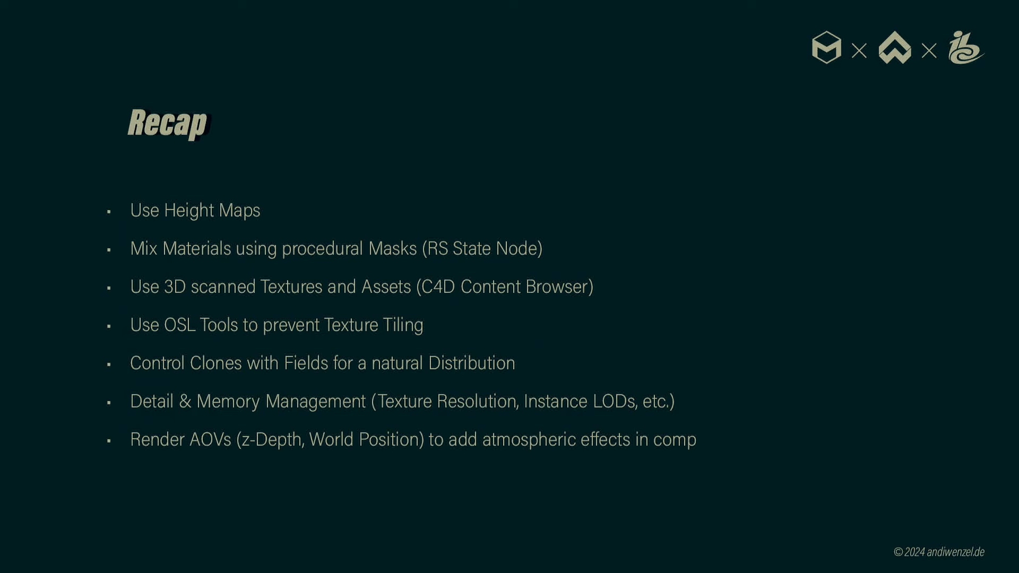